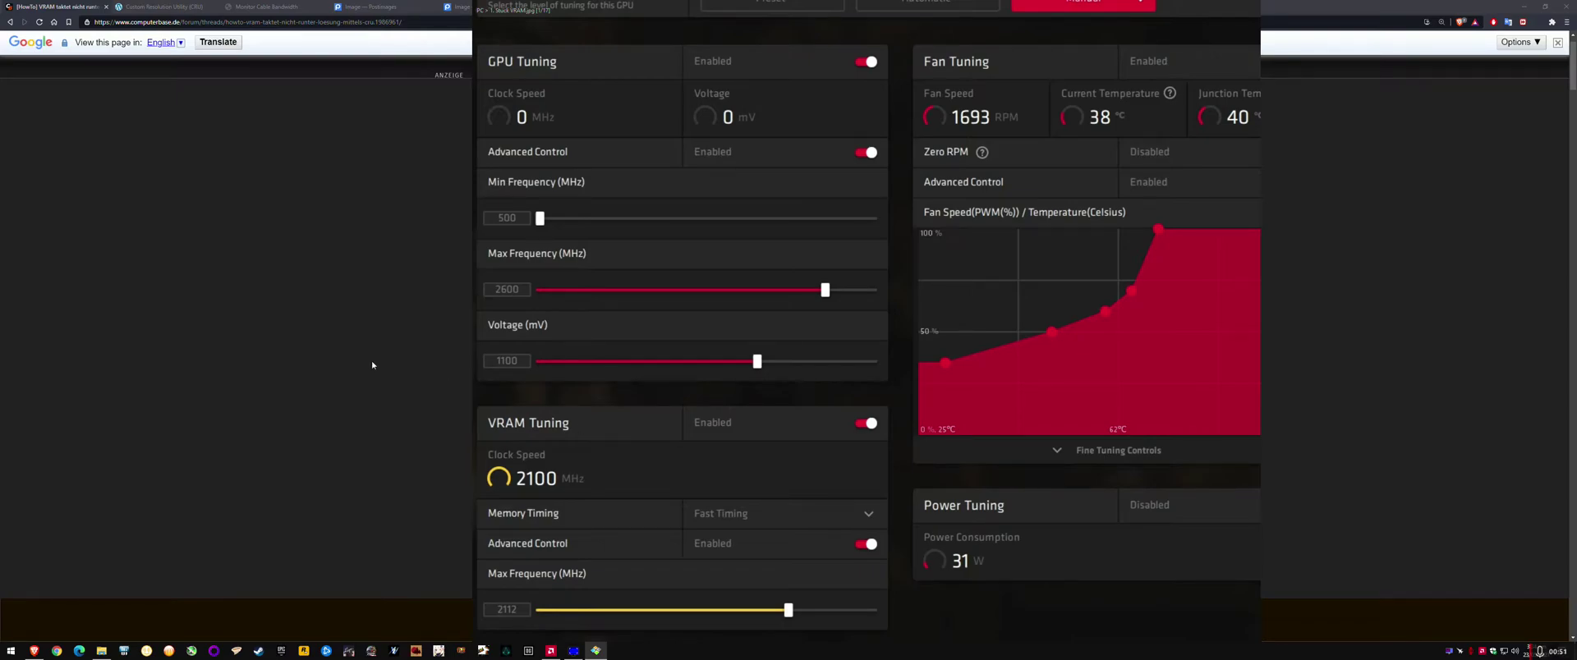
# - Bring the ComputerBase VRAM-downclocking guide thread to the front and skim it
pyautogui.click(328, 343)
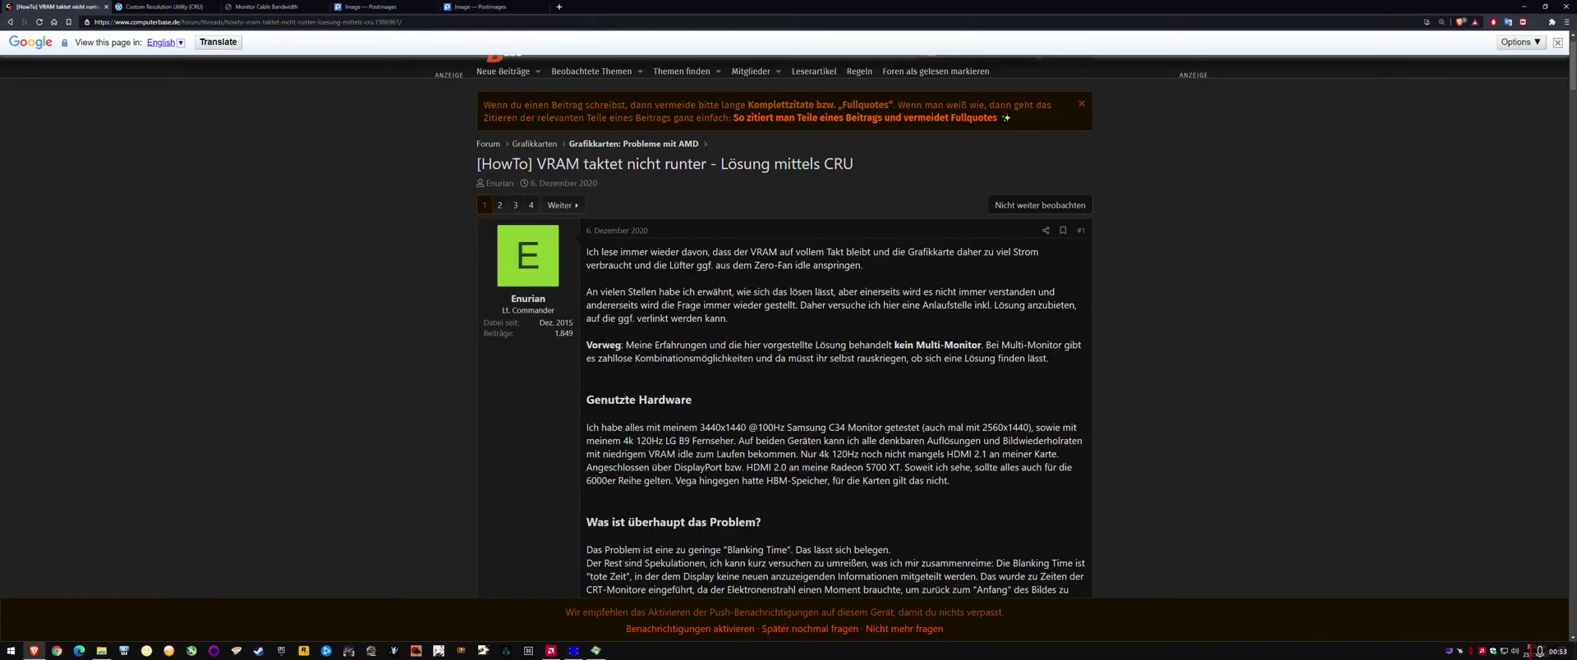
pyautogui.scroll(-4, 838, 348)
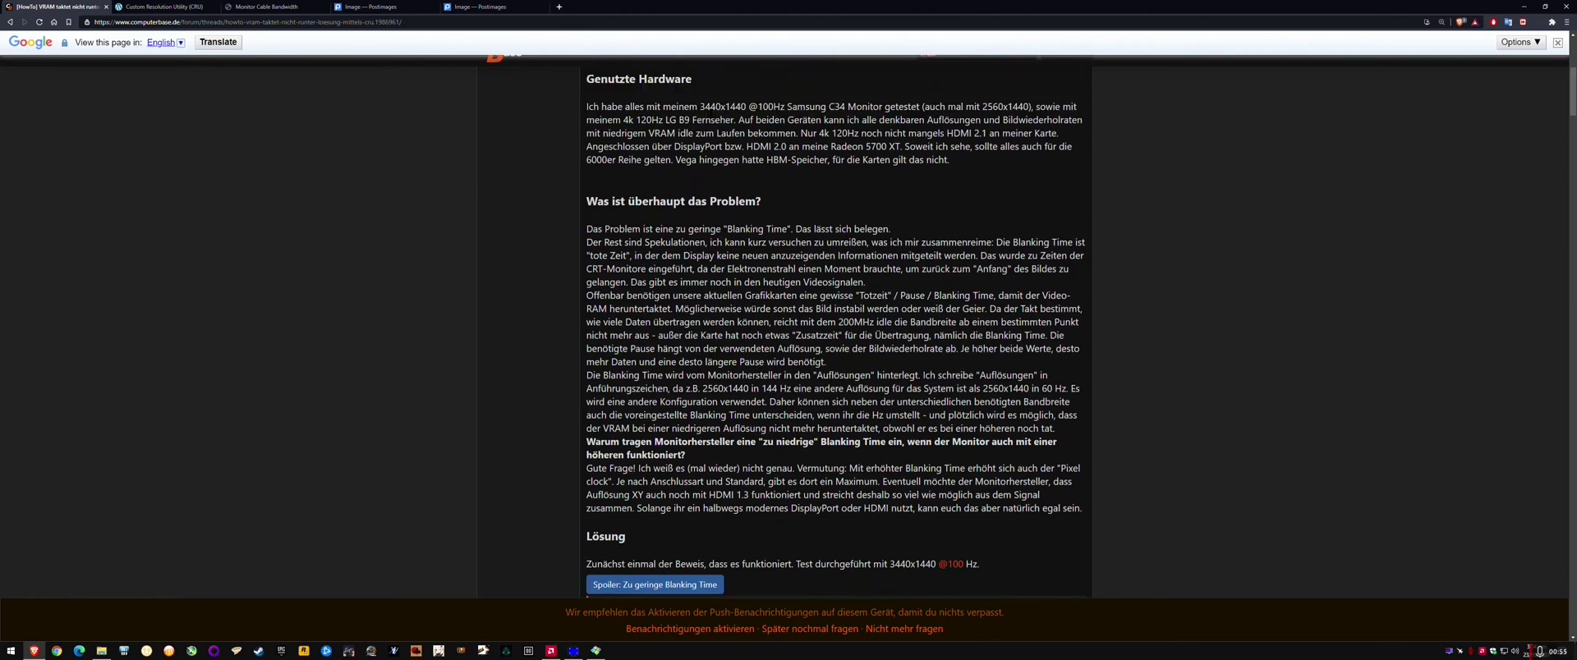
pyautogui.scroll(3, 838, 353)
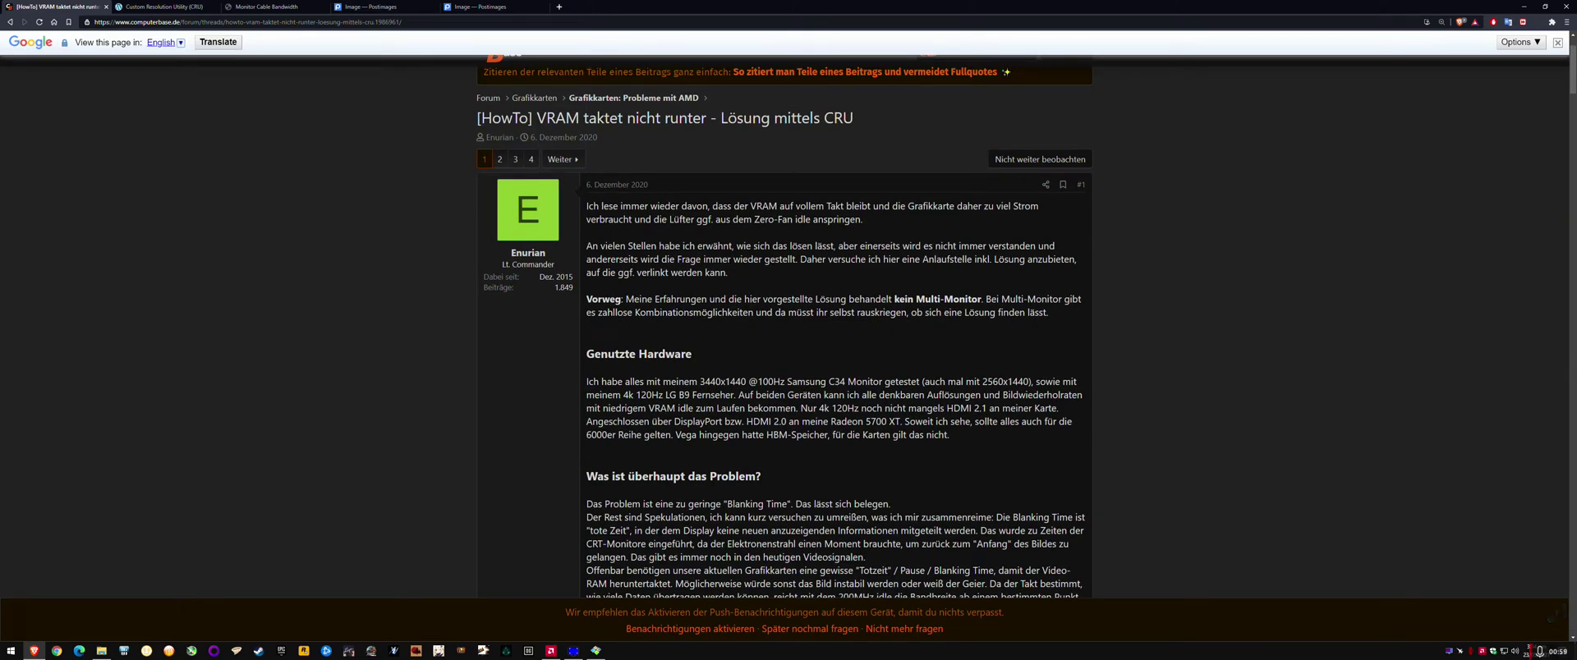
pyautogui.scroll(1, 177, 82)
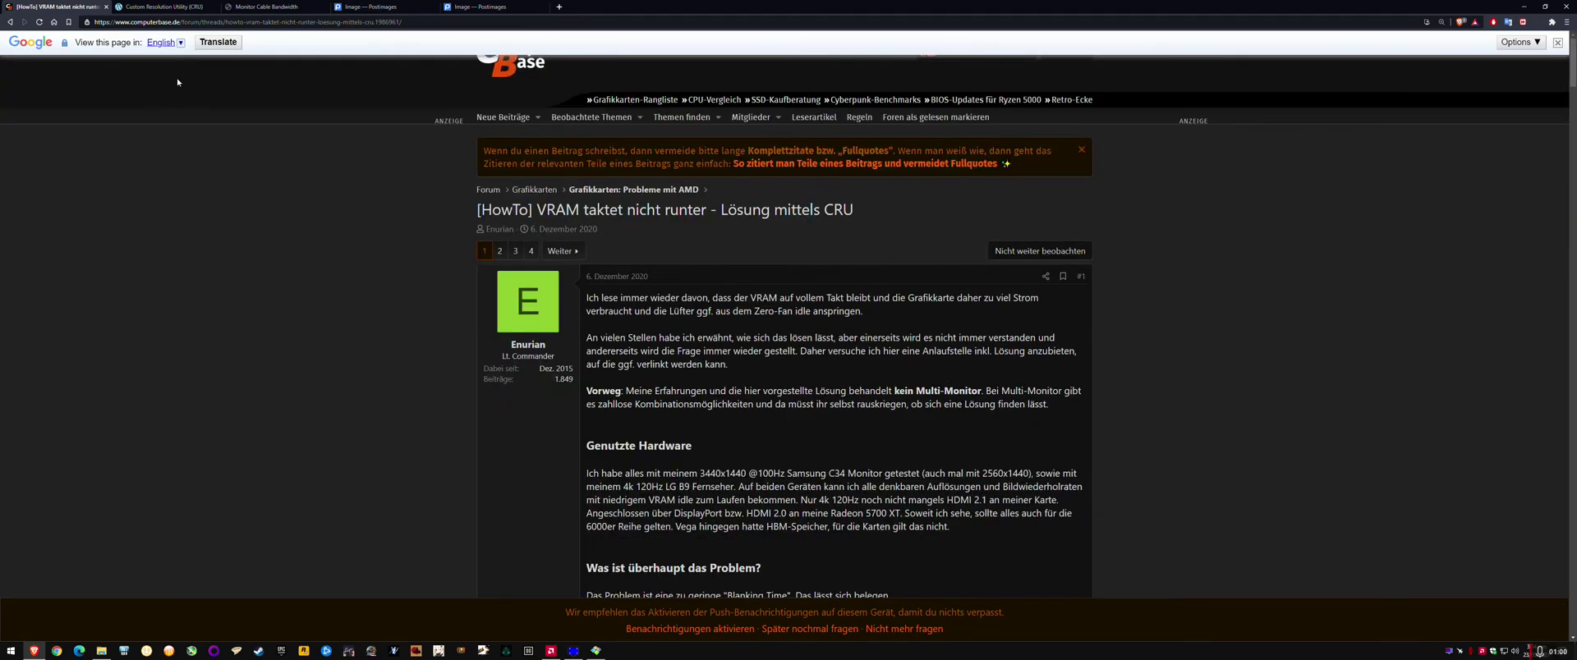
# - Translate the forum page into English and read down through the guide
pyautogui.click(219, 42)
pyautogui.scroll(-2, 474, 403)
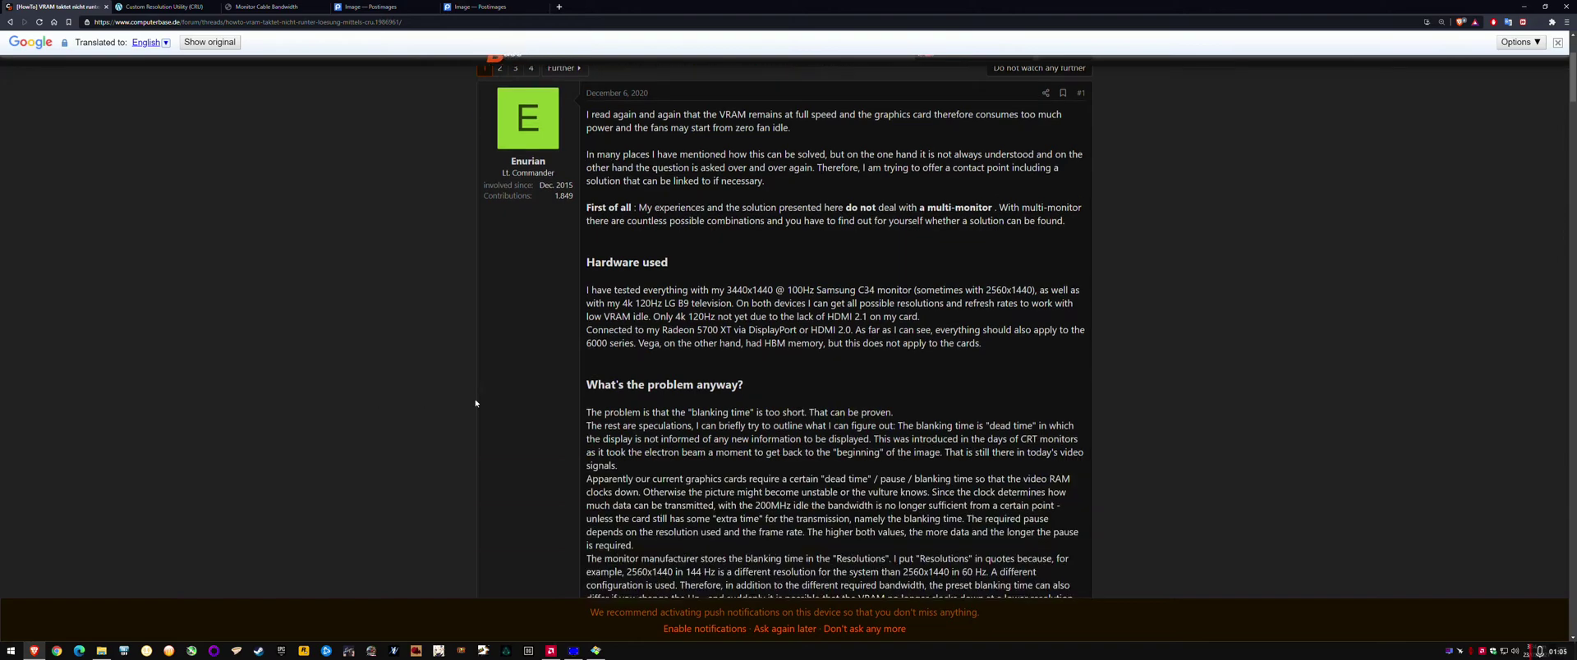
pyautogui.scroll(-10, 884, 390)
pyautogui.scroll(5, 884, 390)
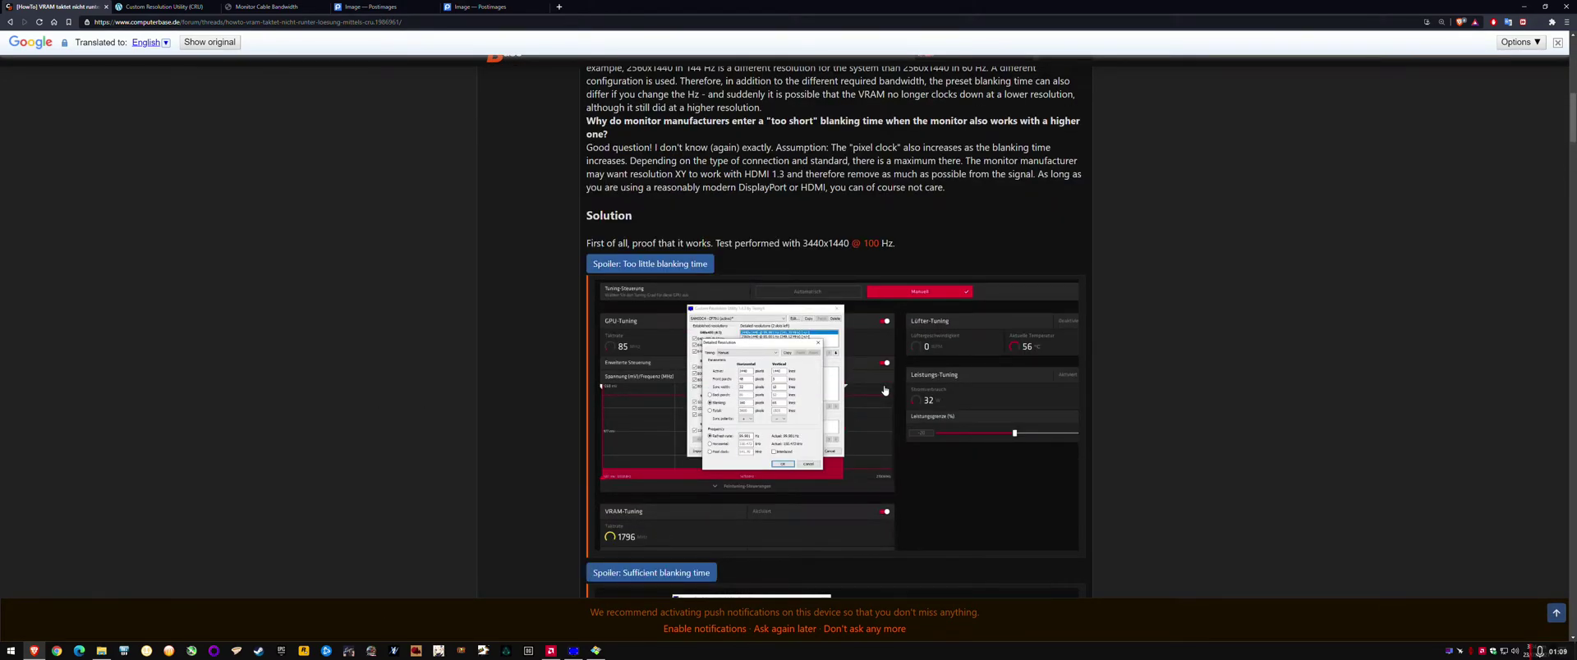
pyautogui.scroll(-4, 884, 385)
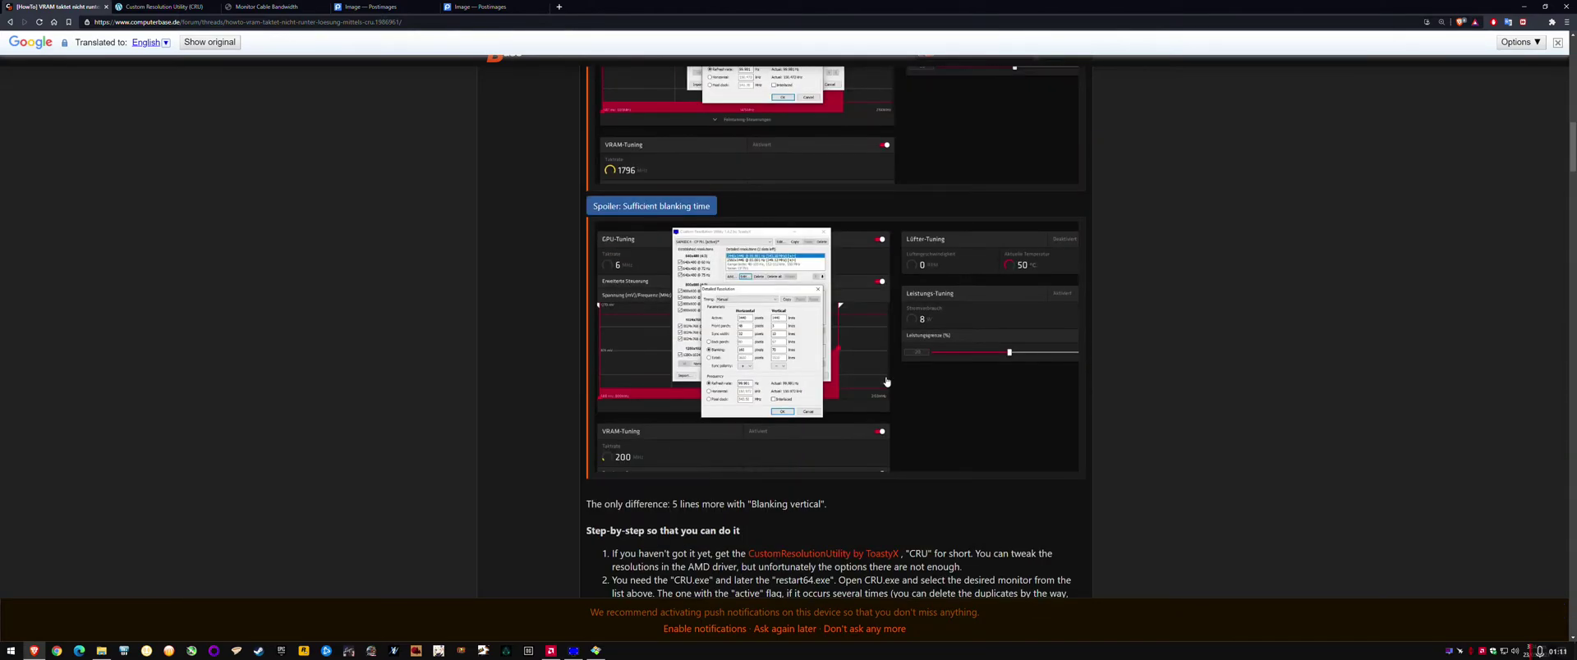
pyautogui.scroll(-3, 886, 382)
pyautogui.moveTo(886, 377)
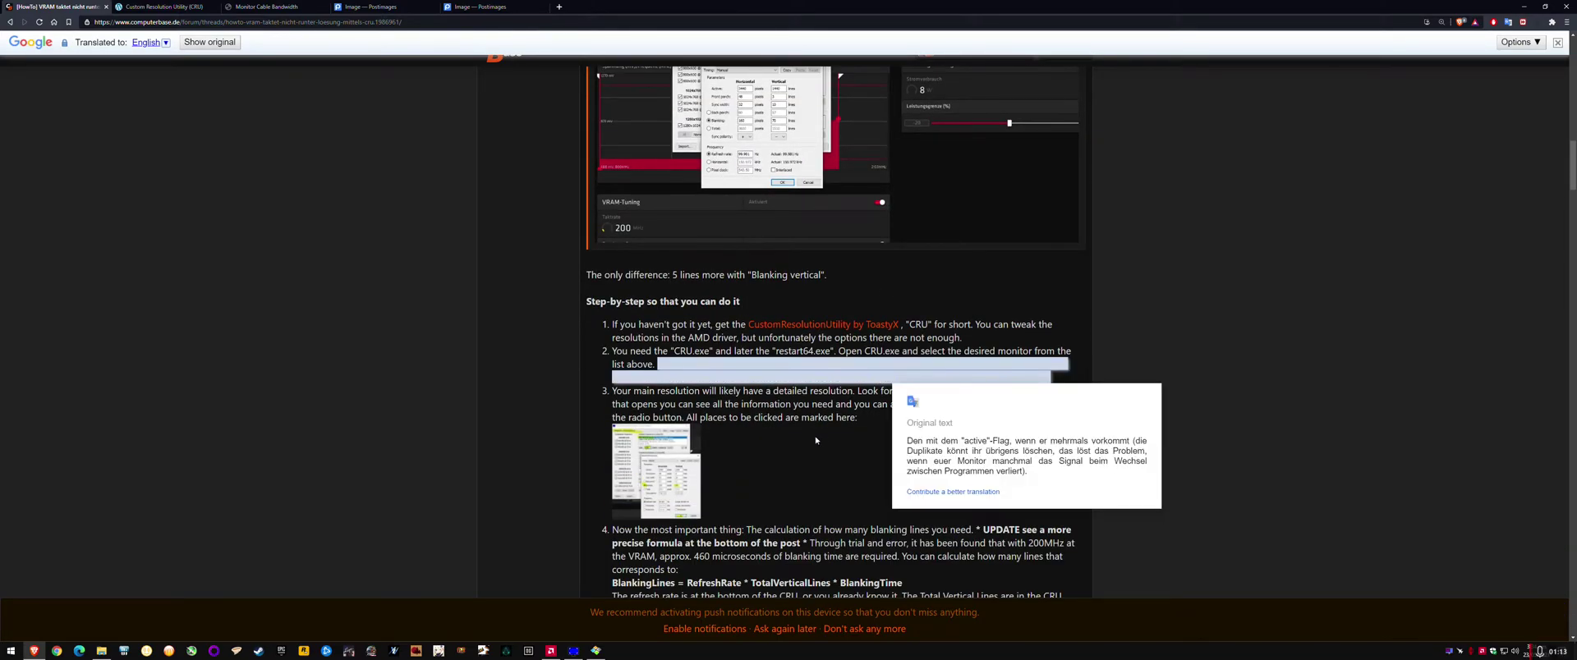
pyautogui.scroll(-5, 815, 441)
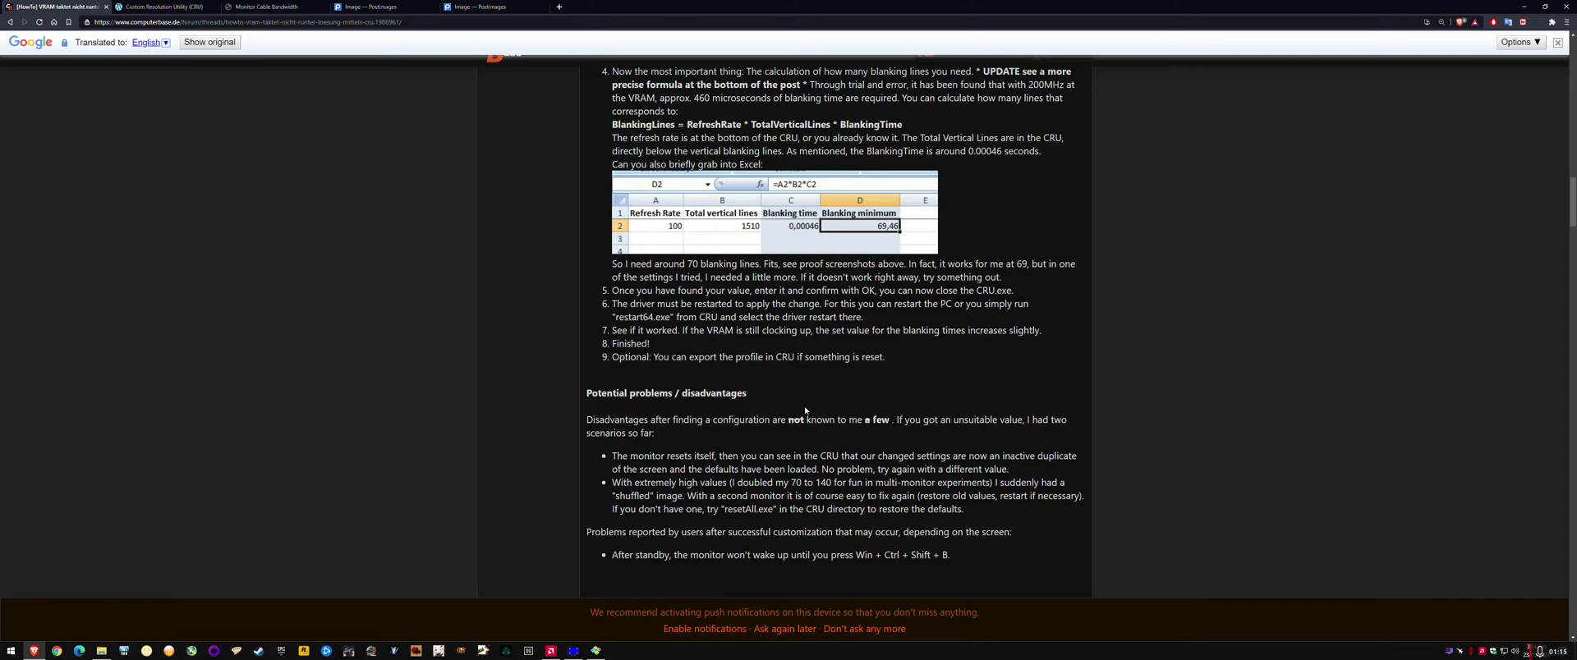
pyautogui.scroll(-2, 804, 410)
pyautogui.scroll(-4, 805, 370)
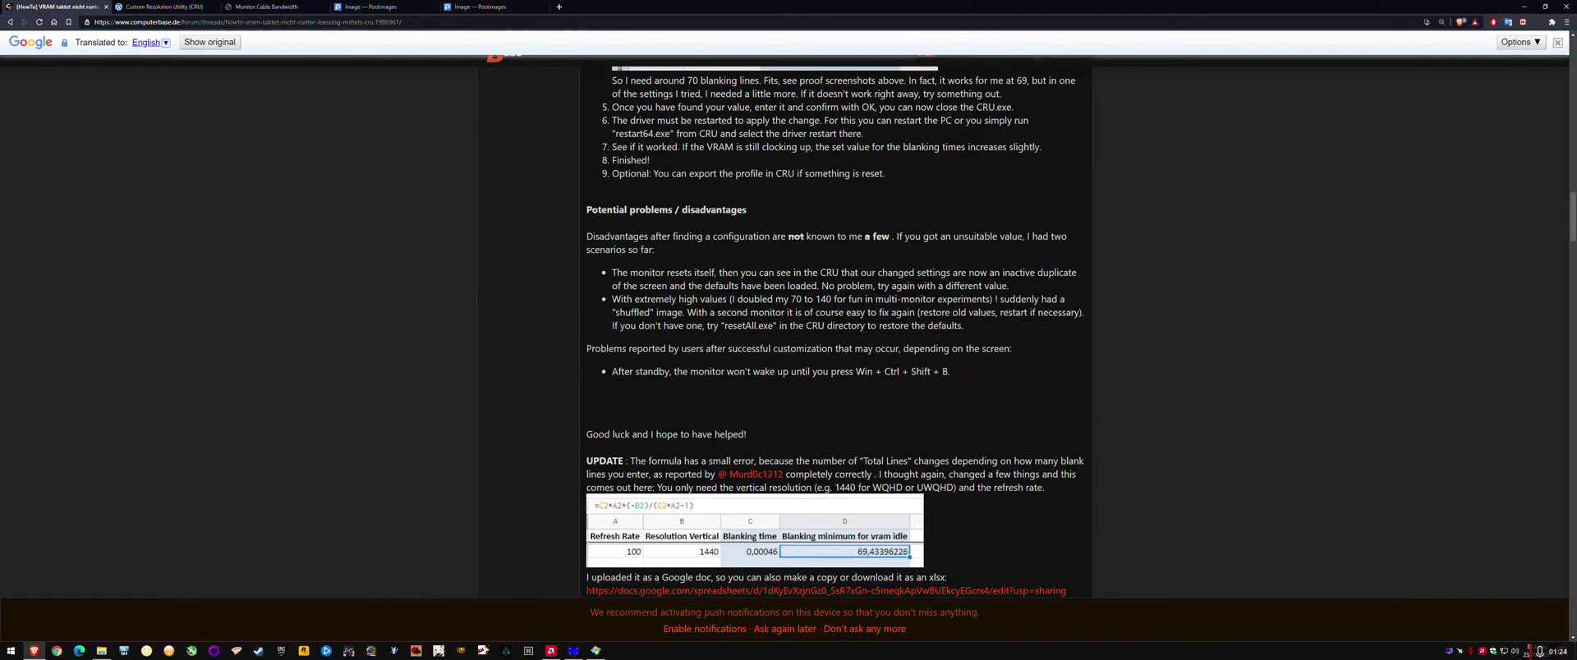
pyautogui.scroll(10, 994, 364)
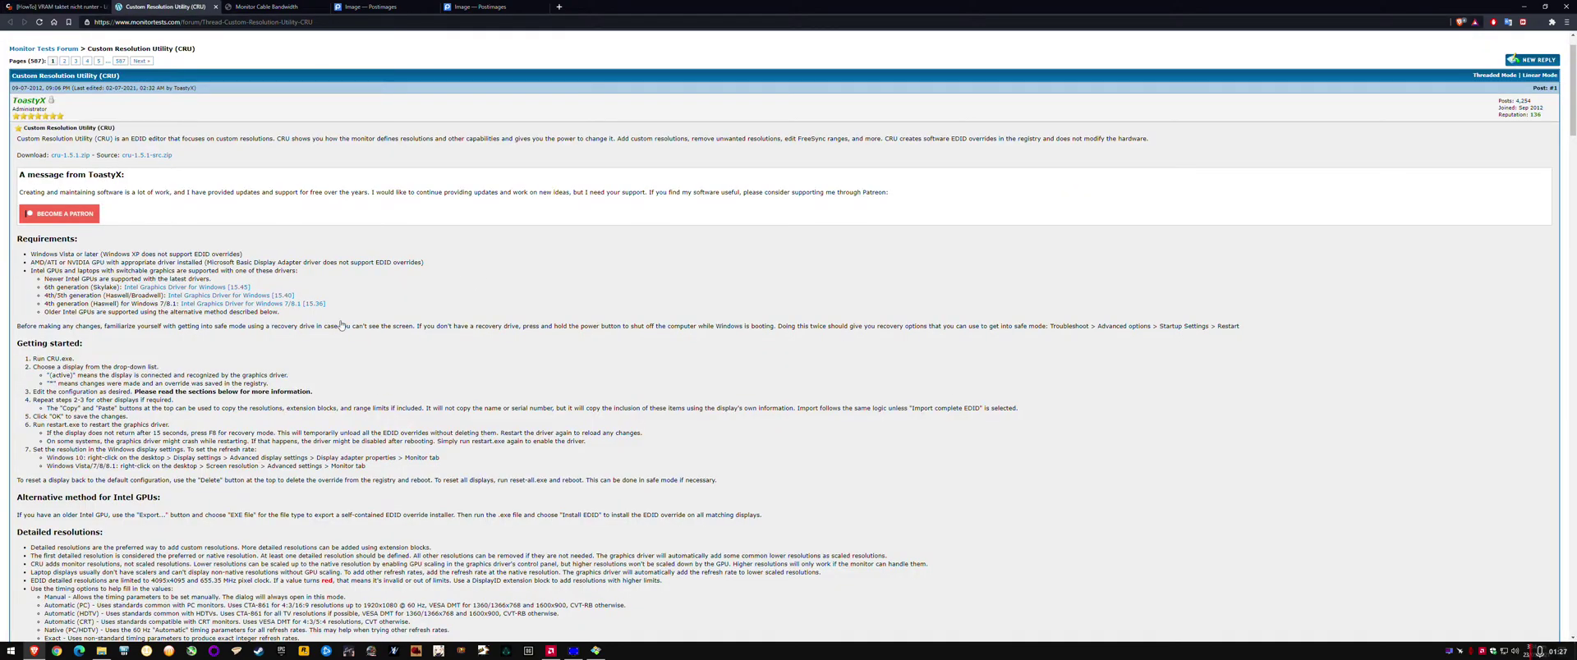
# - Restore CRU, check its connected-display list, then show the 1. Stock VRAM.jpg screenshot (2100 MHz)
pyautogui.click(574, 650)
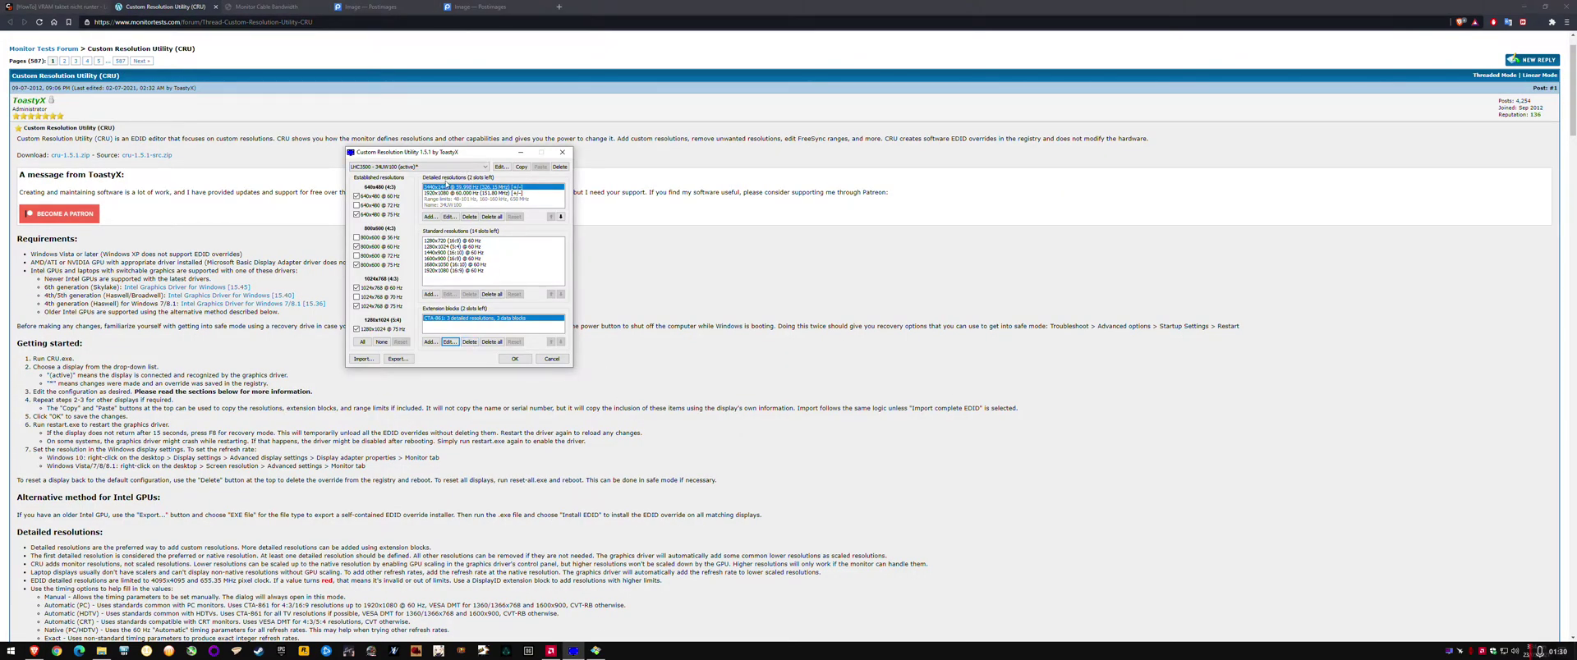
pyautogui.click(386, 167)
pyautogui.click(595, 650)
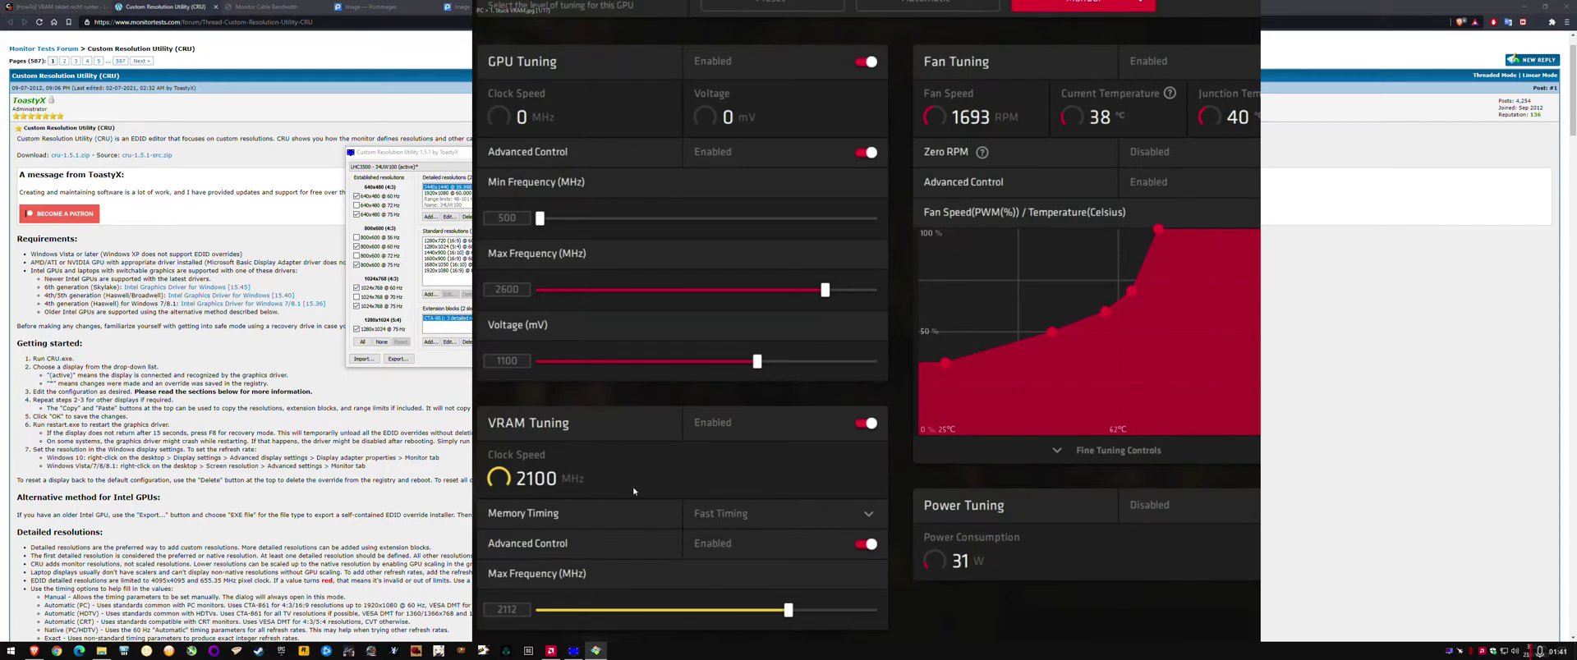
# - Zoom into 2. Downclock.jpg's CRU timing settings, then open the Monitor Cable Bandwidth page
pyautogui.scroll(-3, 905, 423)
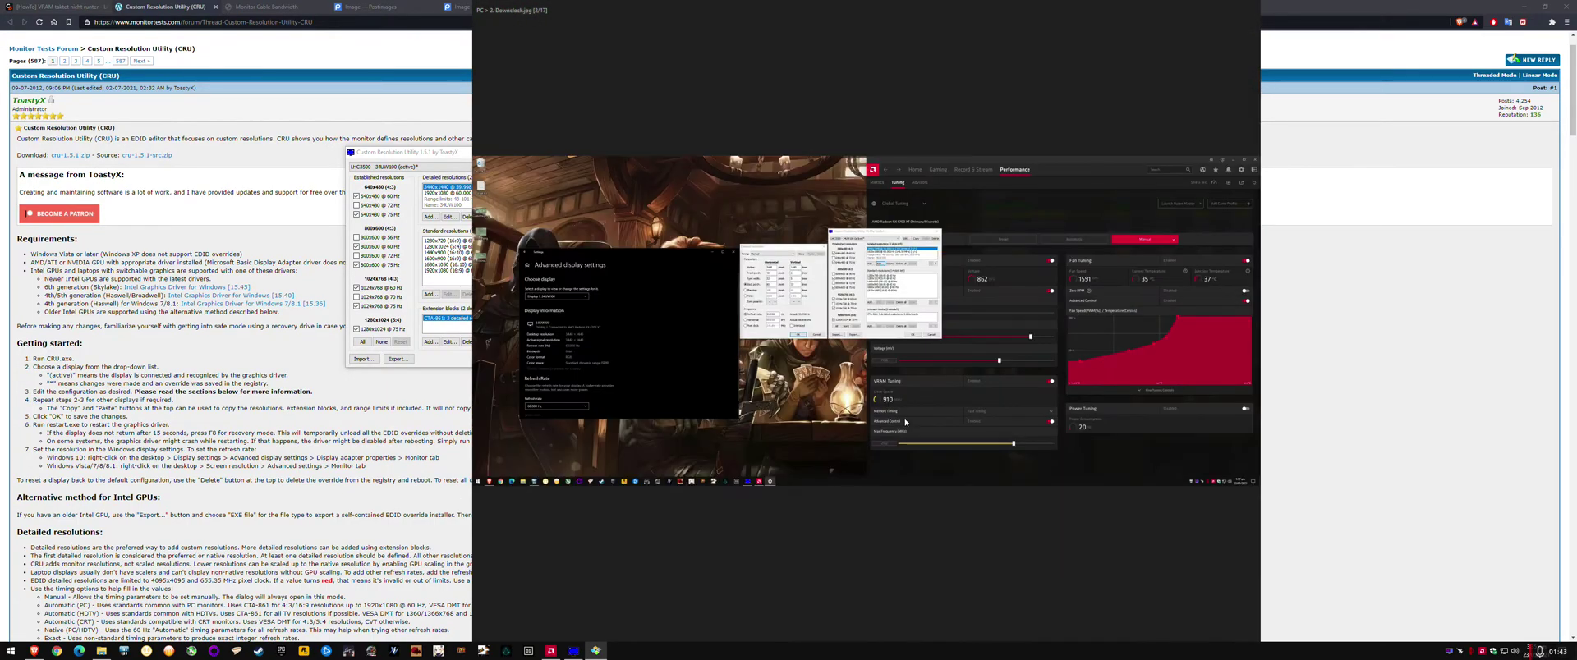
pyautogui.press('Right')
pyautogui.scroll(5, 897, 404)
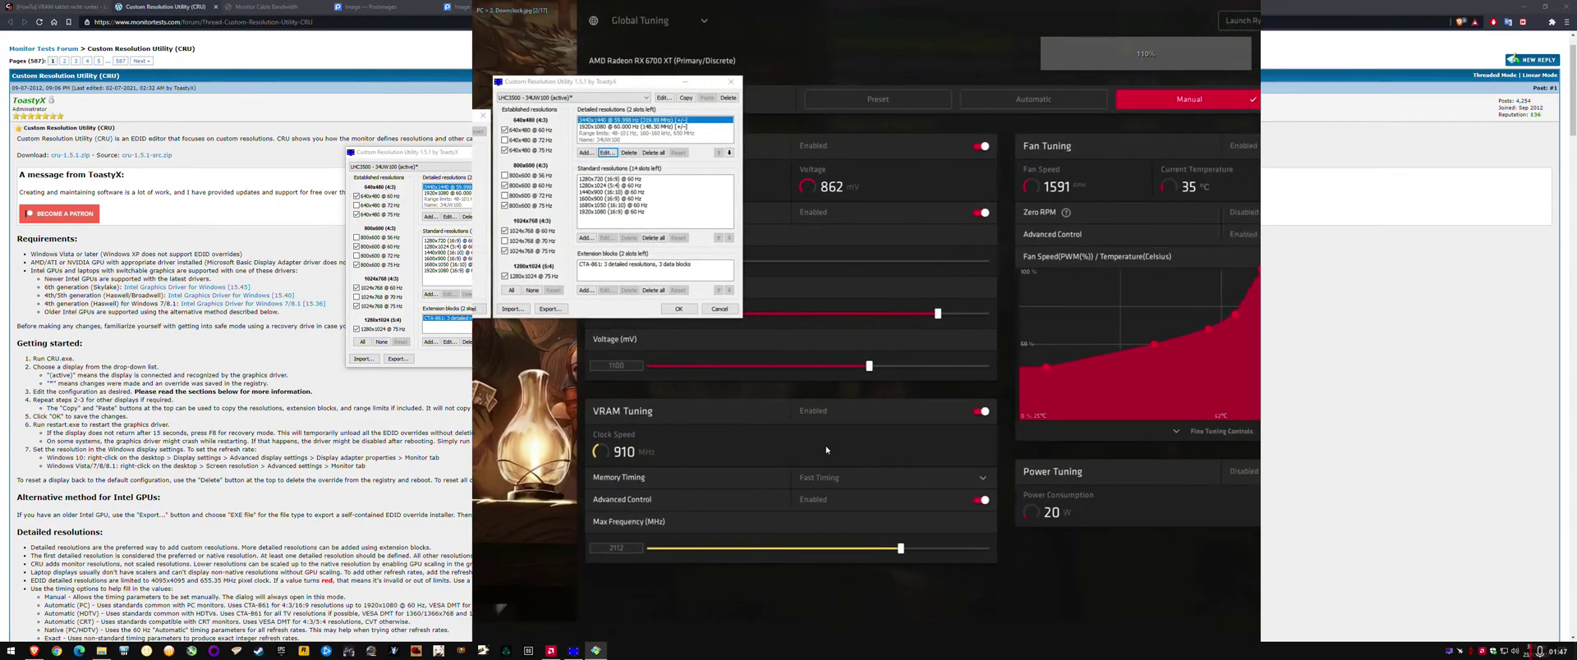
pyautogui.moveTo(826, 449); pyautogui.dragTo(909, 452)
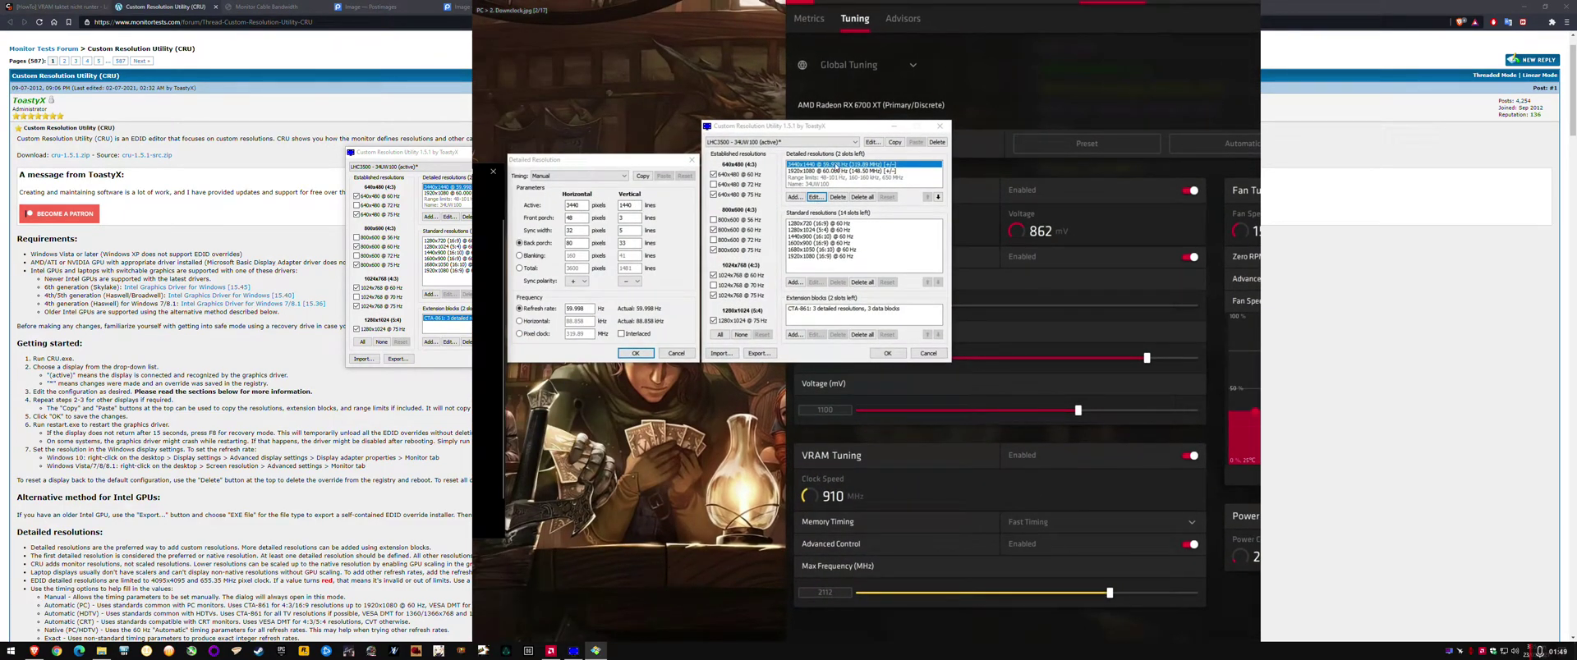
pyautogui.moveTo(1038, 465); pyautogui.dragTo(974, 394)
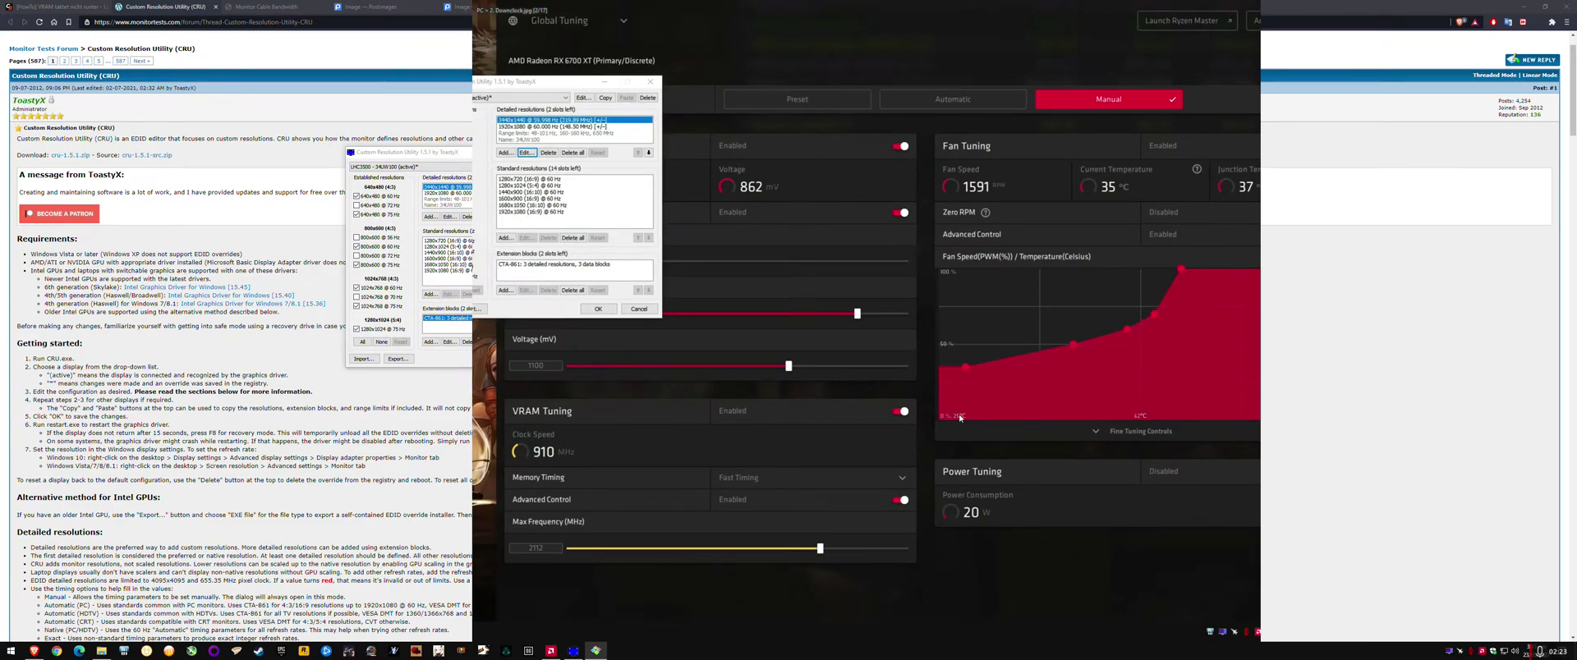
pyautogui.click(281, 8)
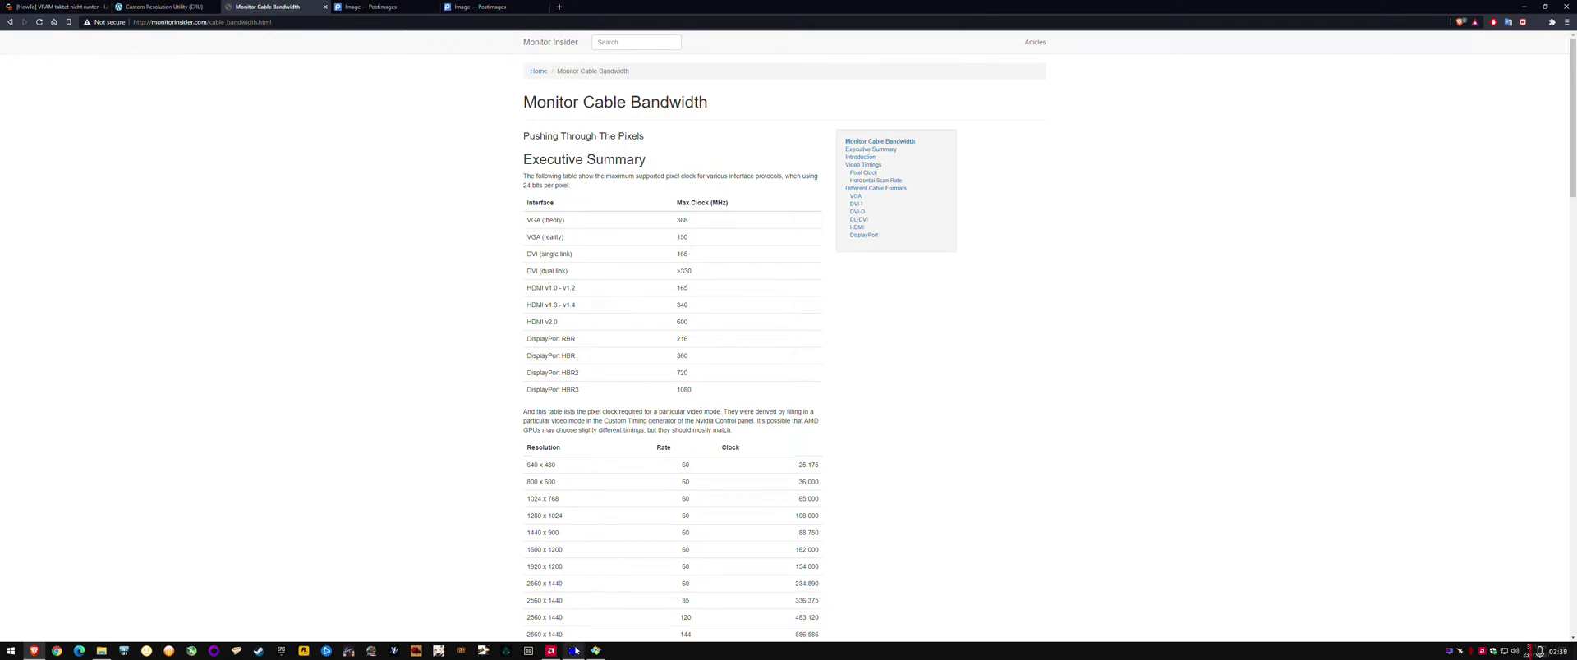
pyautogui.click(573, 652)
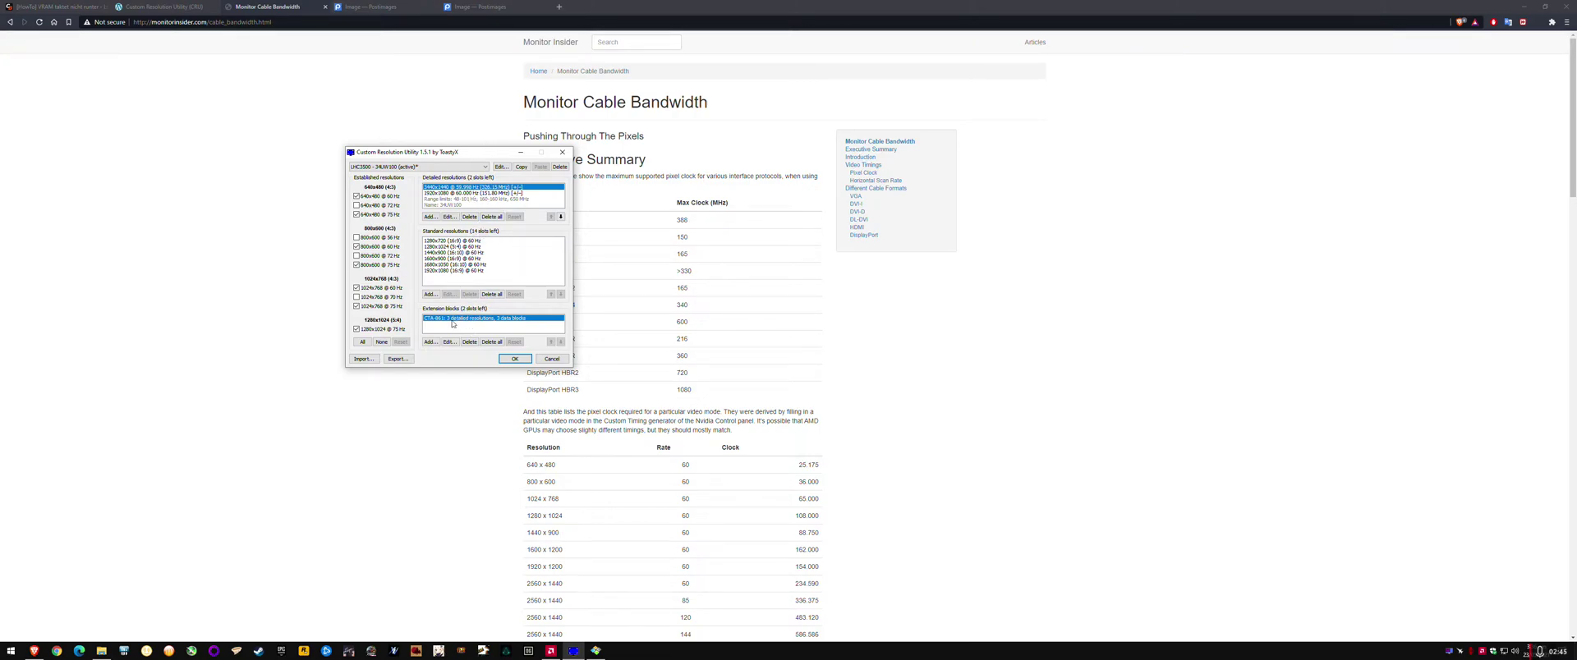
pyautogui.click(472, 193)
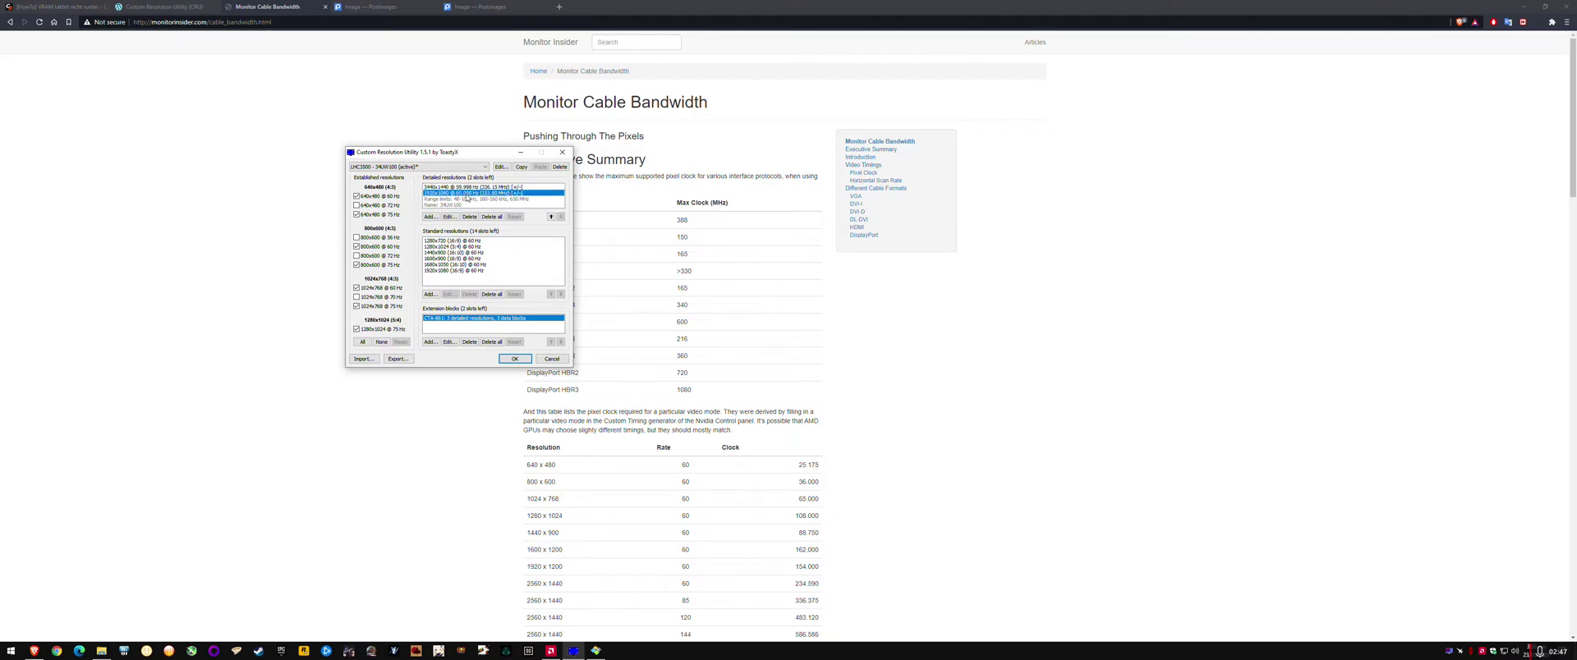
pyautogui.click(466, 187)
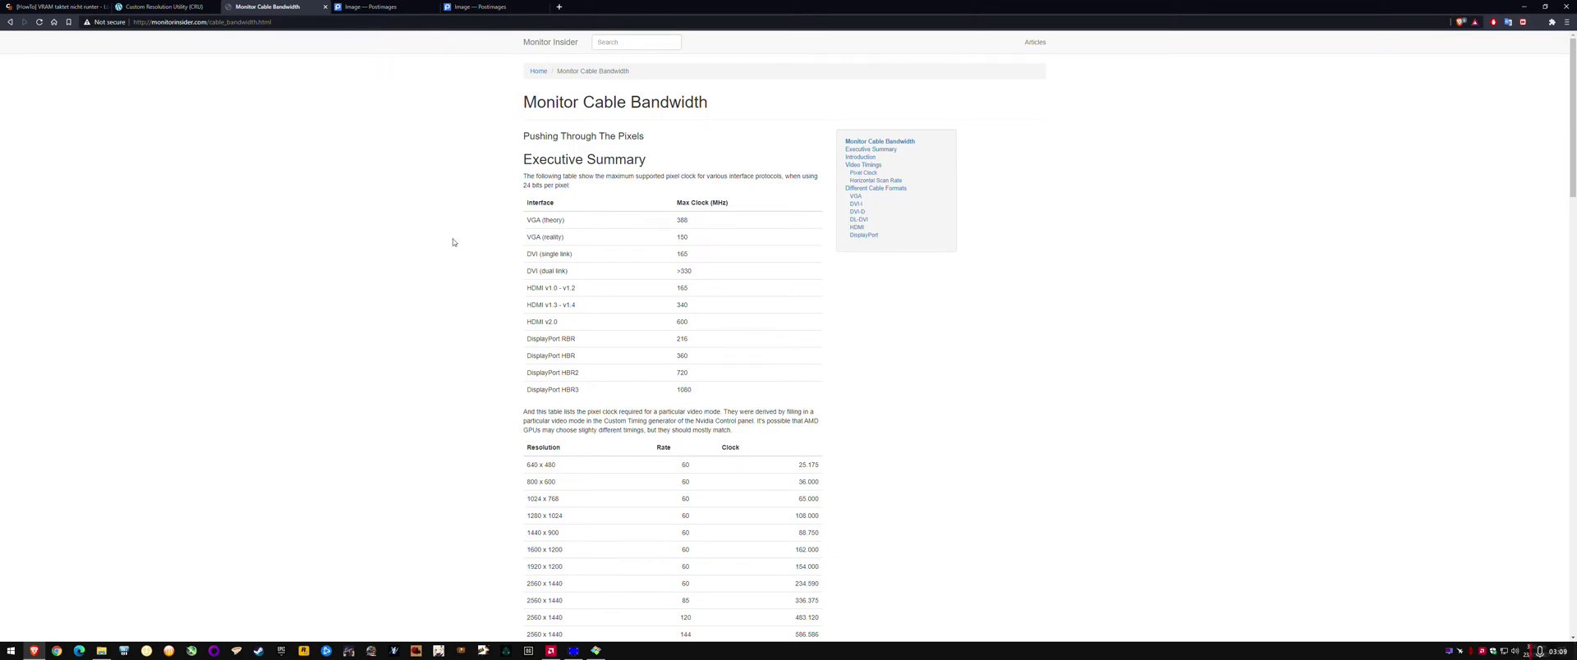
# - Step back through the browser pages to the translated forum guide and scroll through it
pyautogui.click(386, 6)
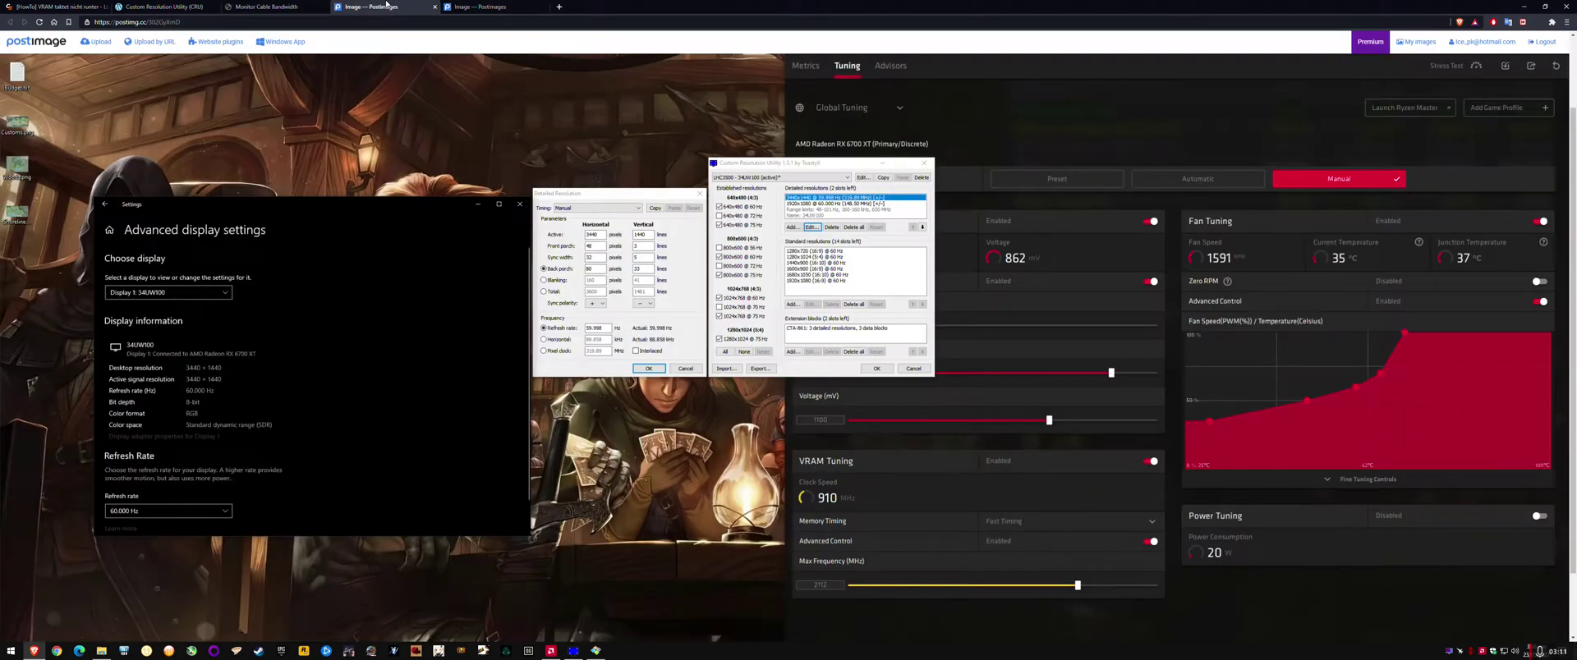
pyautogui.hotkey('ctrl', 'shift', 'Tab')
pyautogui.hotkey('ctrl', 'shift', 'Tab')
pyautogui.hotkey('ctrl', 'shift', 'Tab')
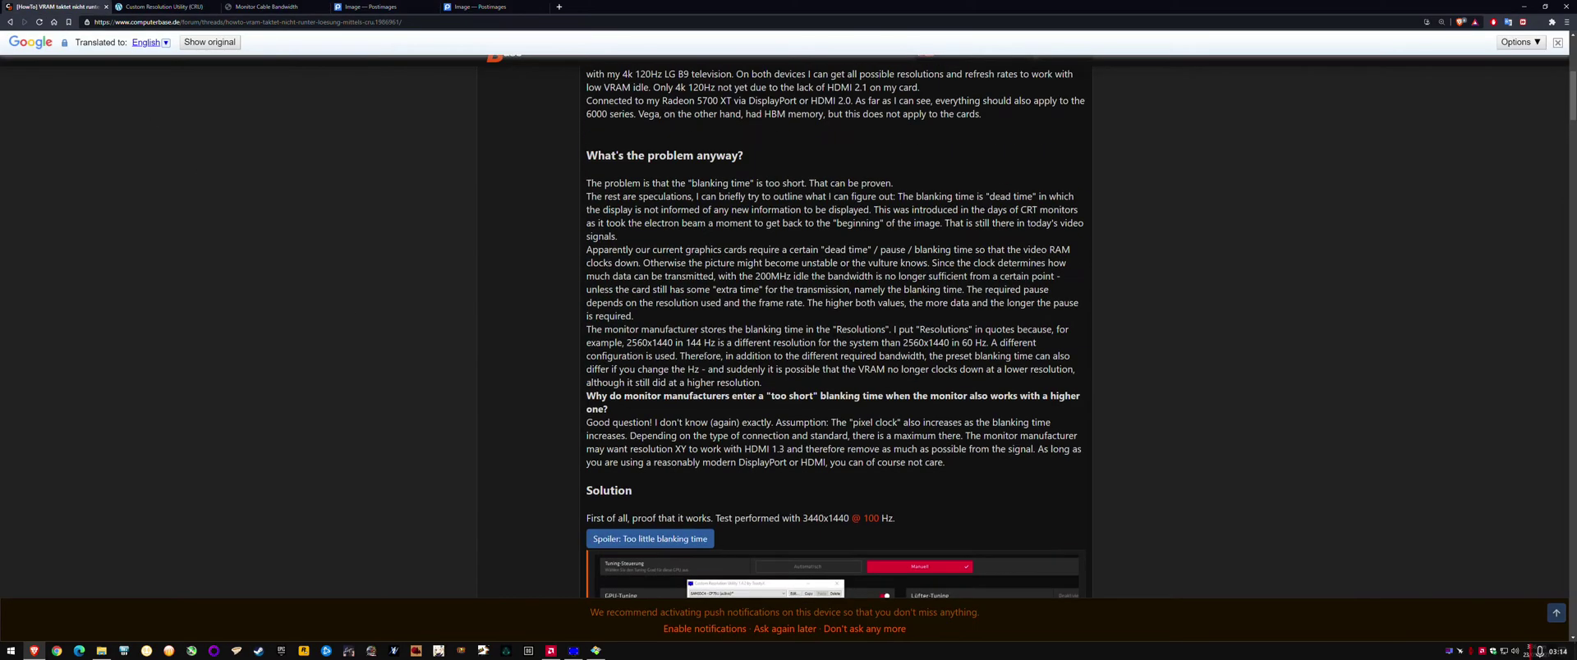
pyautogui.scroll(-15, 762, 309)
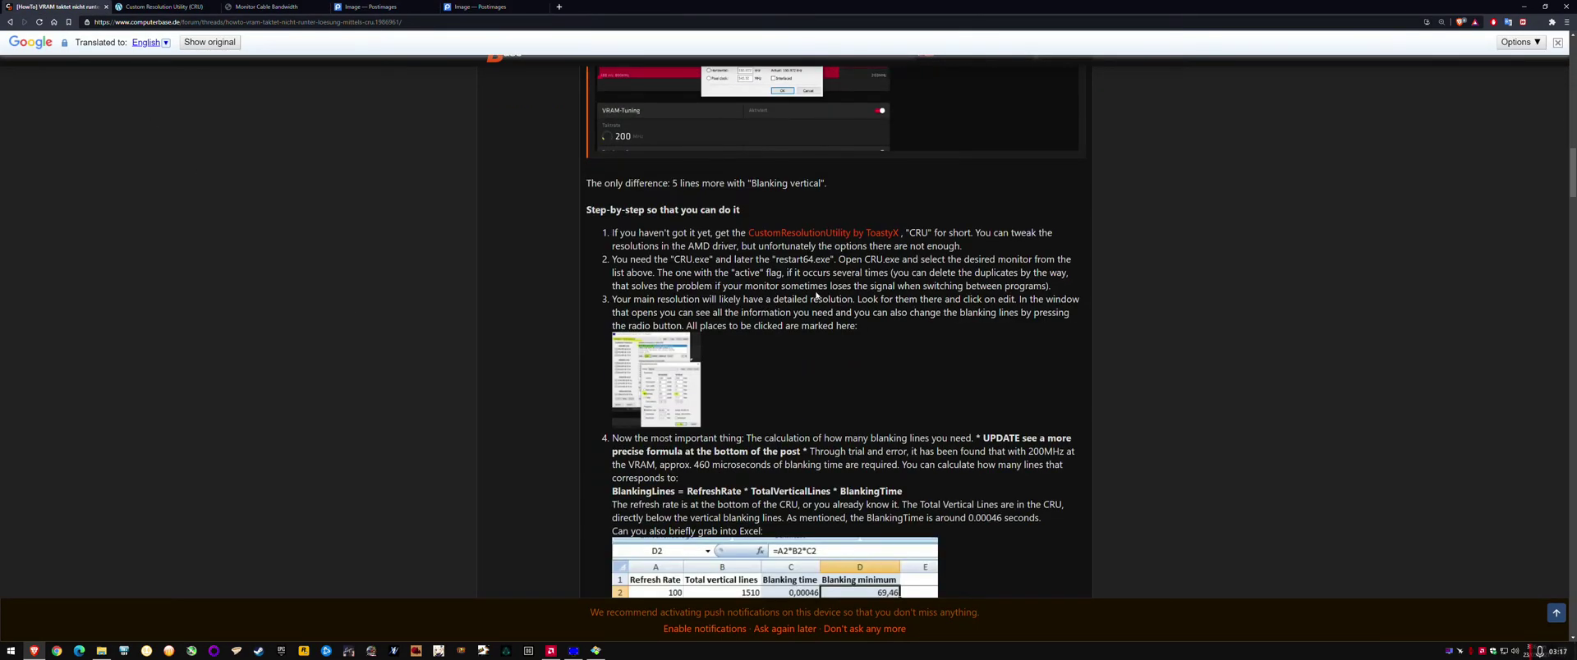
pyautogui.scroll(-2, 816, 296)
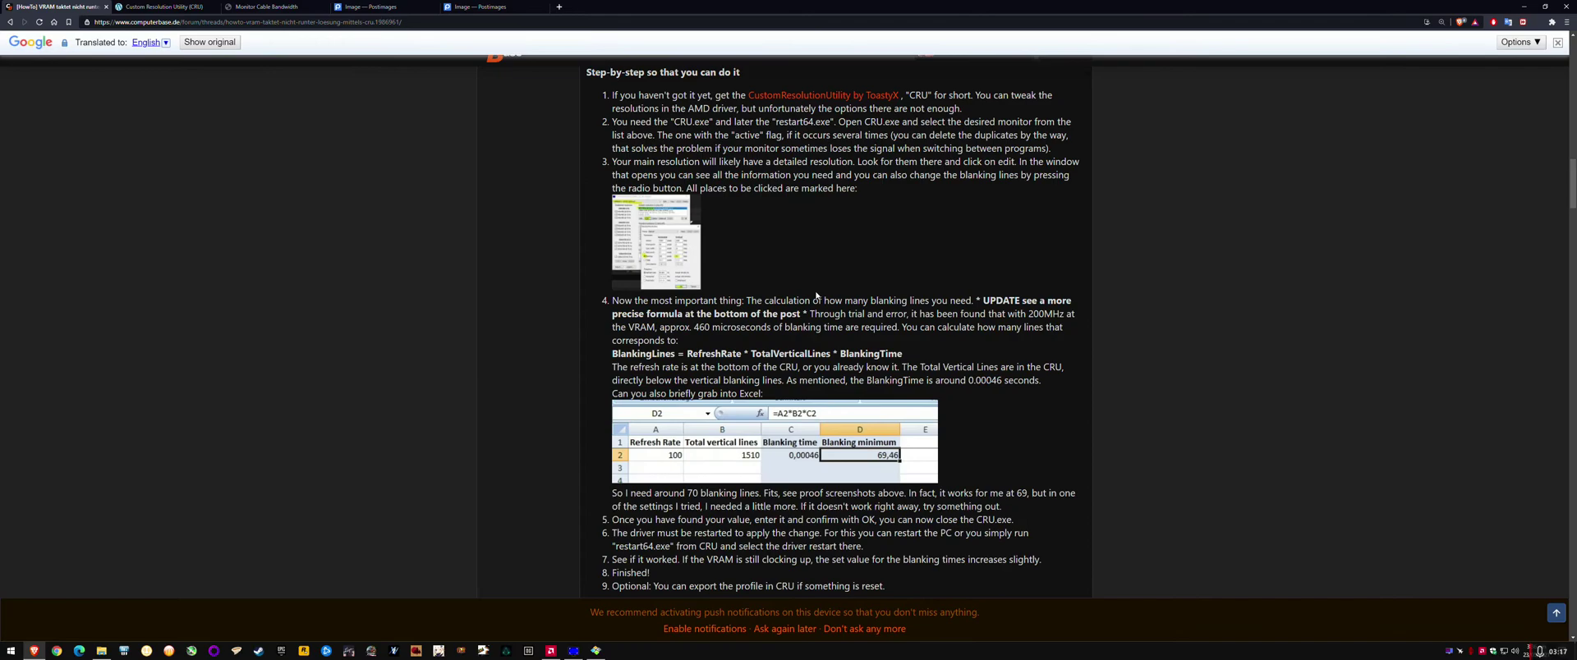
# - Return to CRU, cancel the open detailed-resolution and extension-block edits, and check the display list
pyautogui.hotkey('alt', 'Tab')
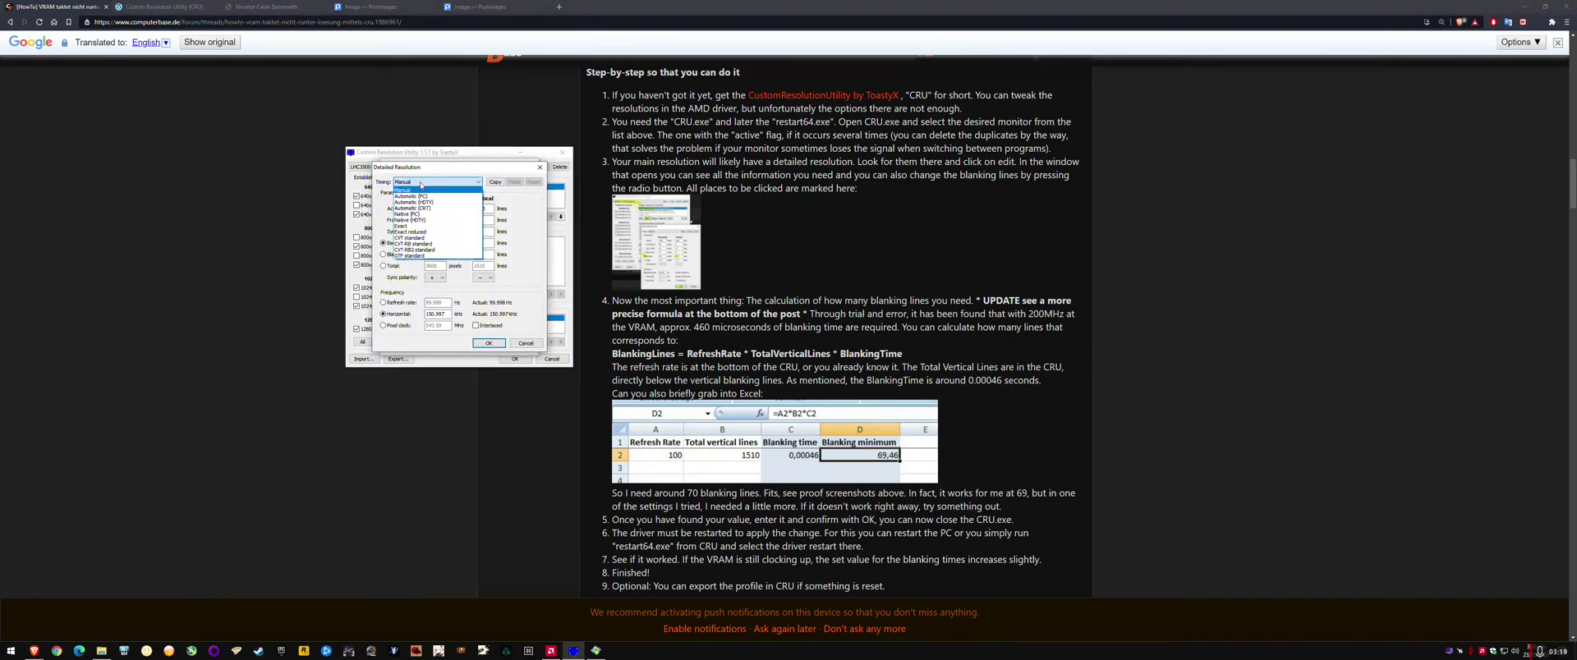
pyautogui.click(420, 185)
pyautogui.click(520, 344)
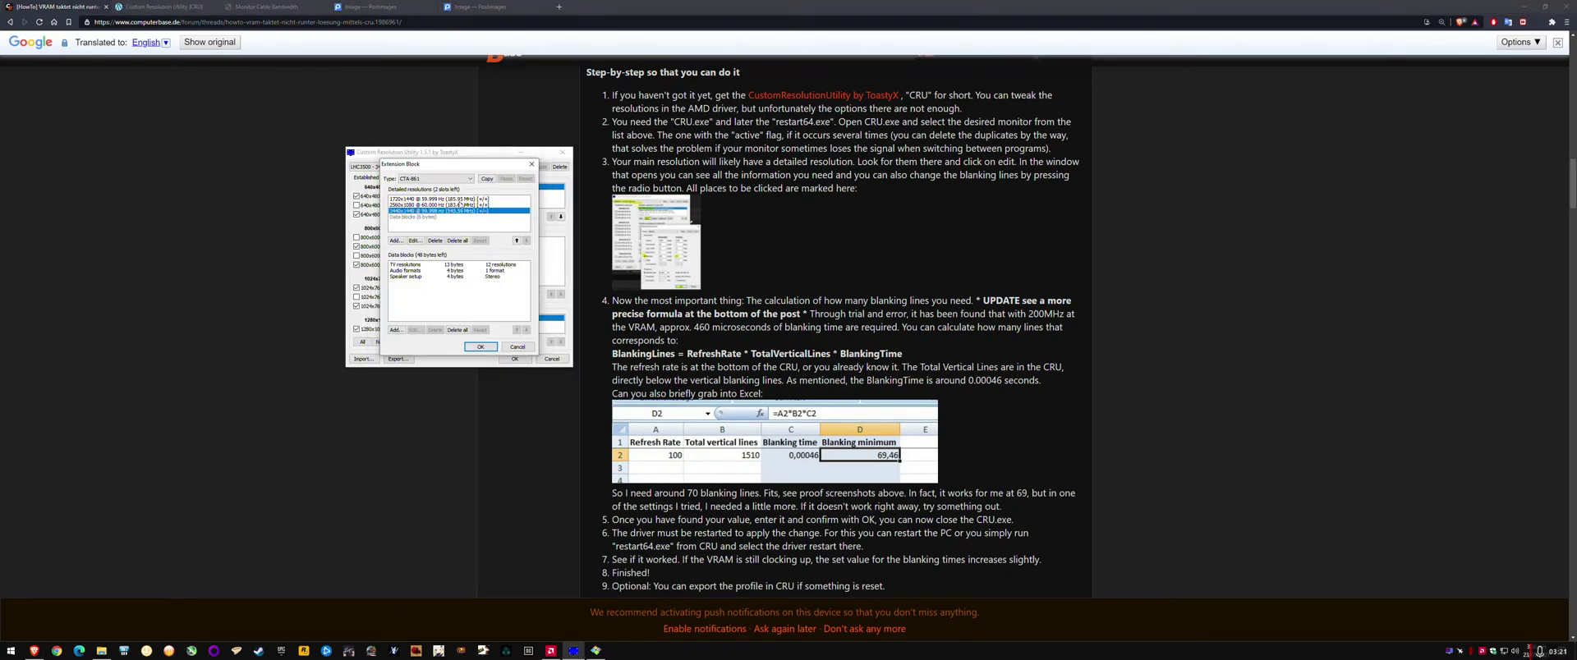
pyautogui.click(519, 347)
pyautogui.click(415, 167)
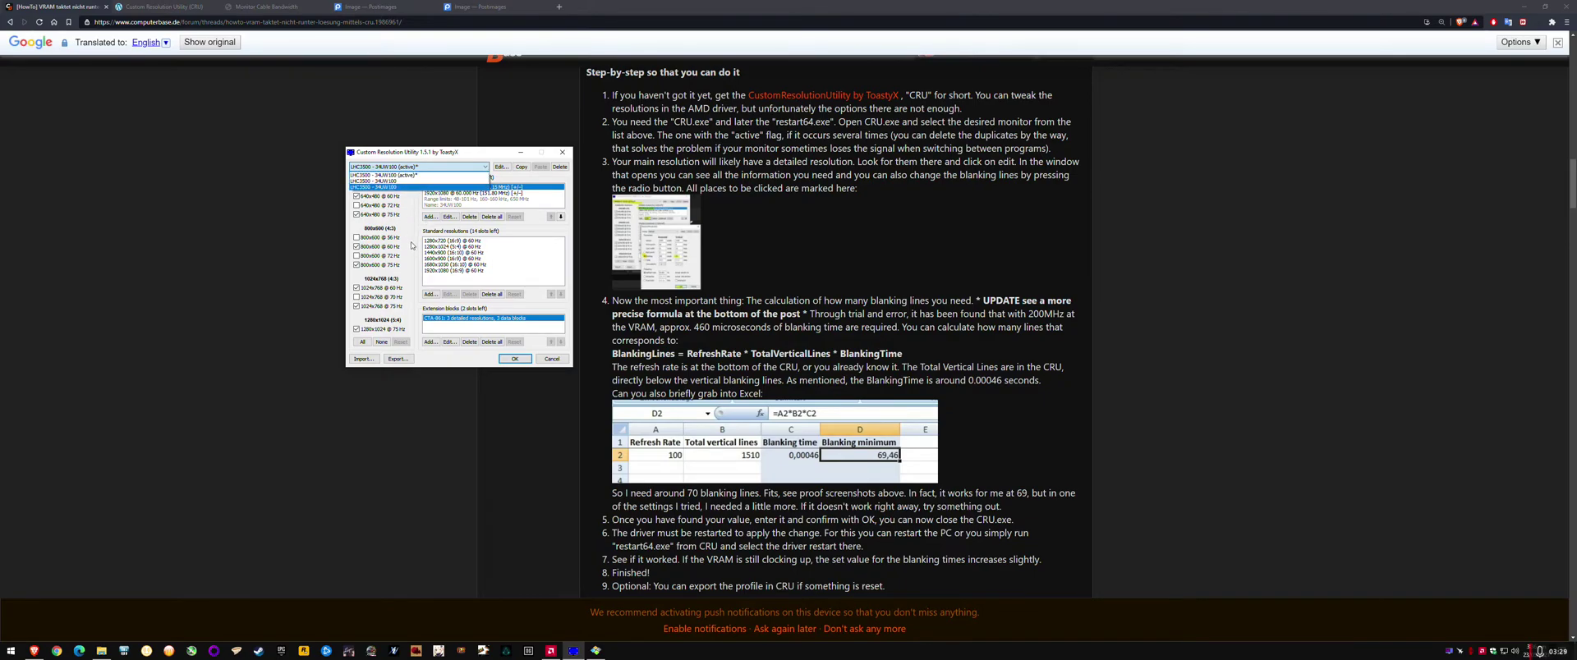
pyautogui.click(408, 234)
pyautogui.scroll(5, 836, 333)
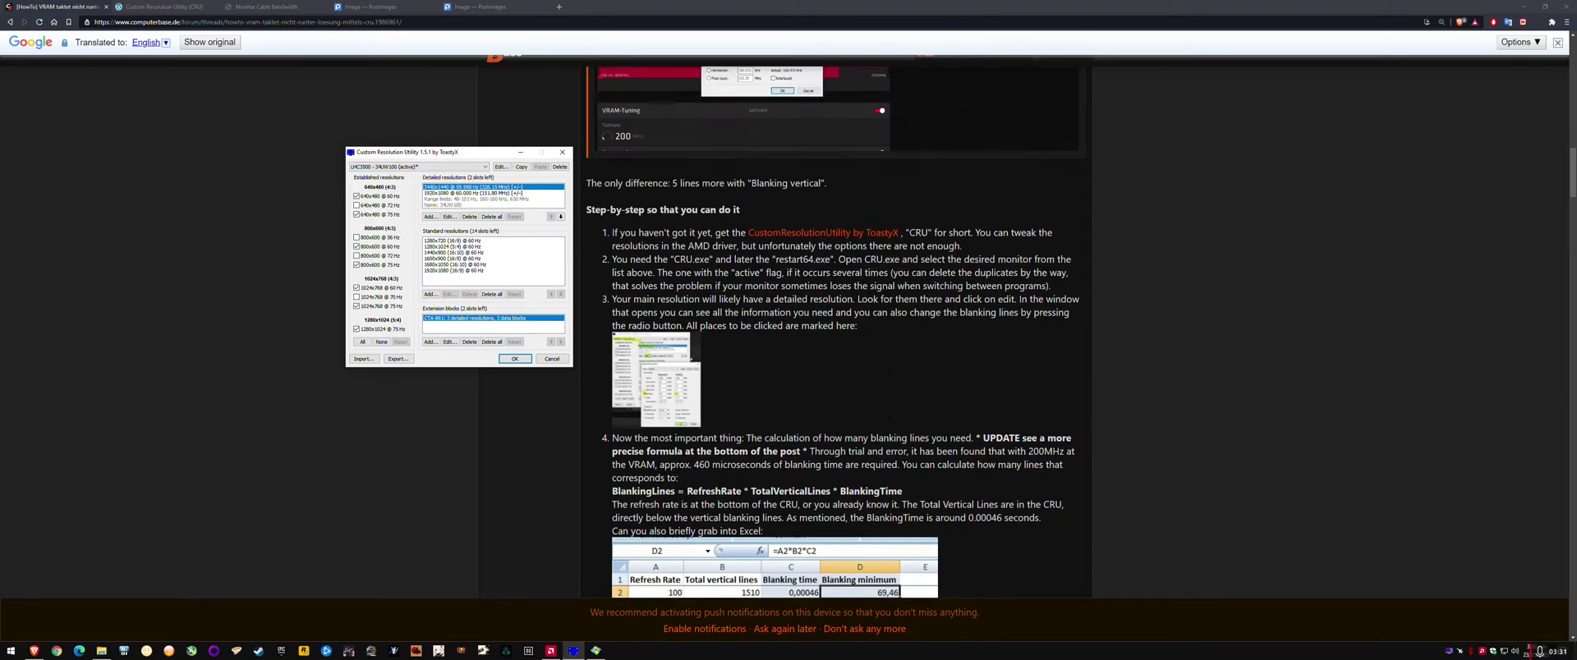
pyautogui.scroll(-4, 721, 468)
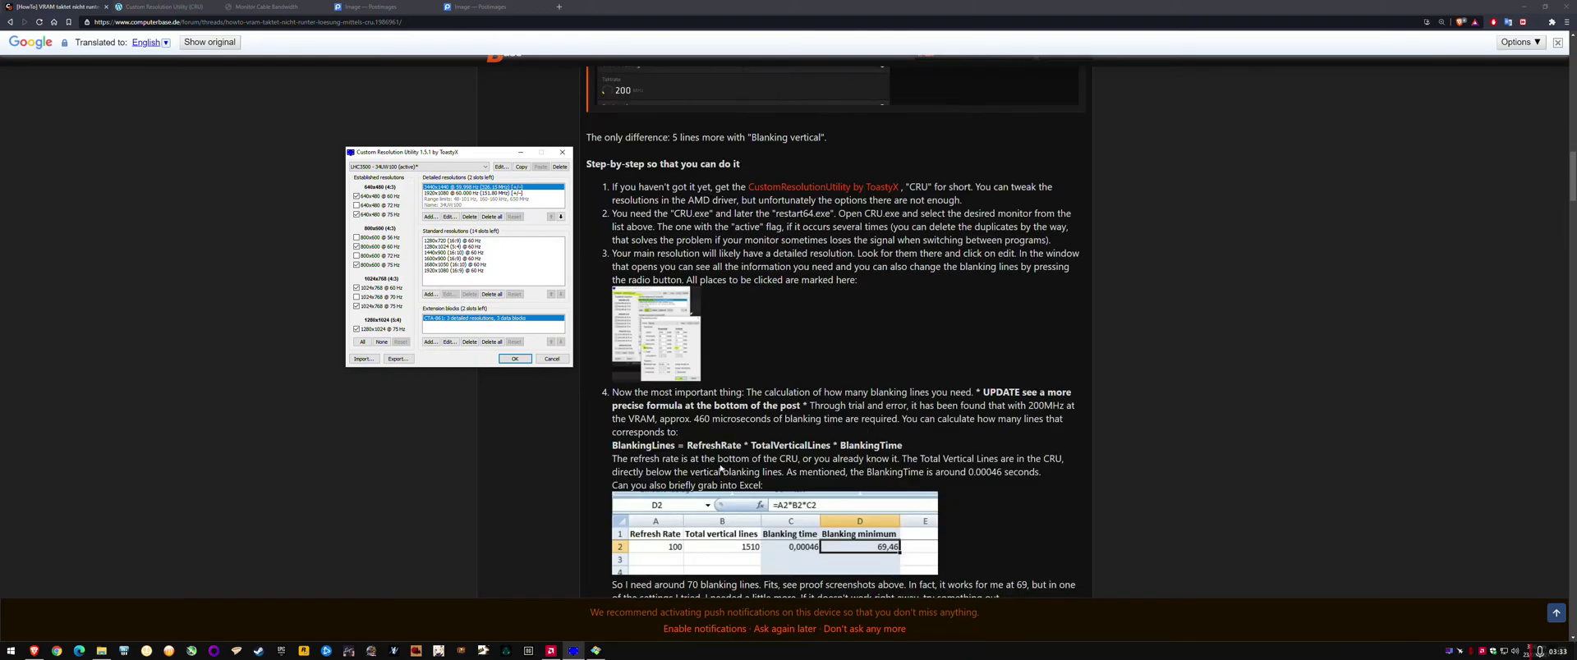
# - Set the 3440x1440 detailed resolution's vertical blanking to 41 lines, holding horizontal frequency
pyautogui.click(449, 217)
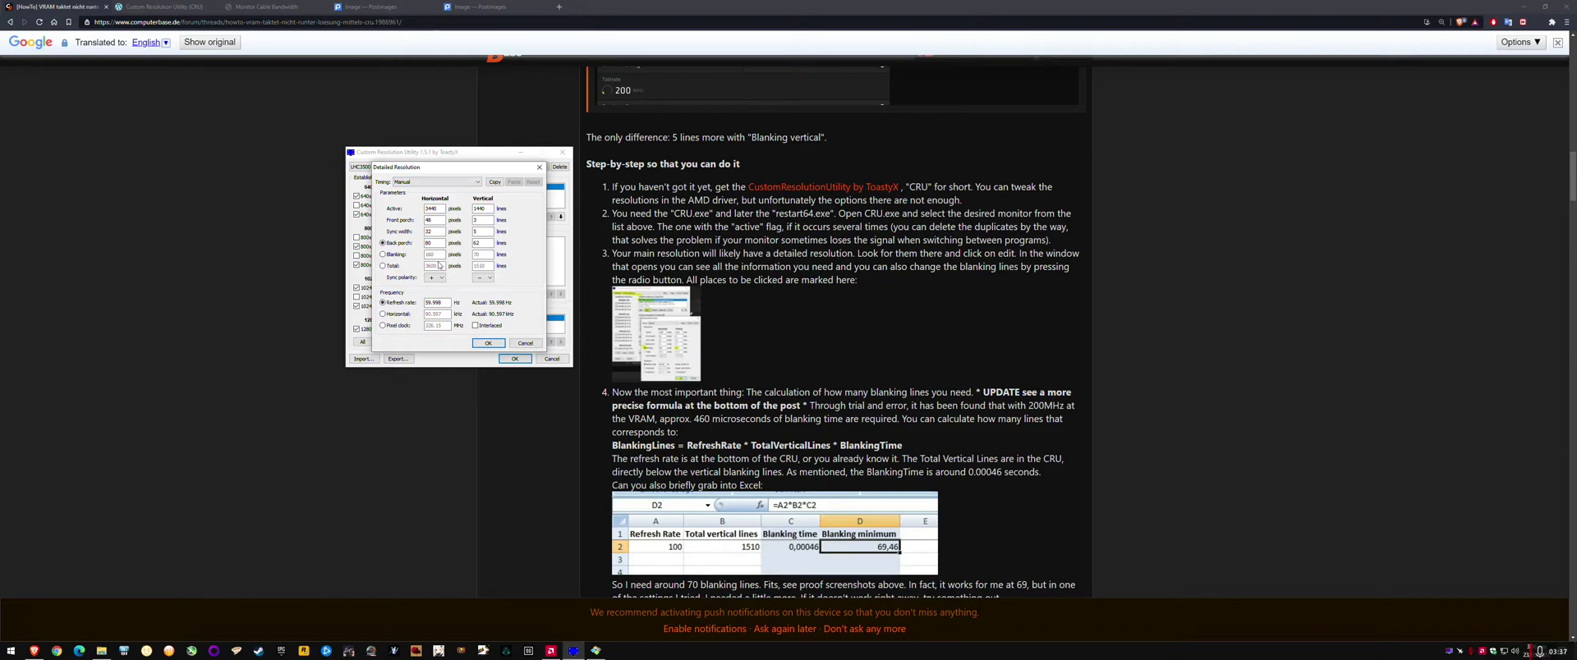
pyautogui.click(393, 256)
pyautogui.doubleClick(475, 256)
pyautogui.click(521, 344)
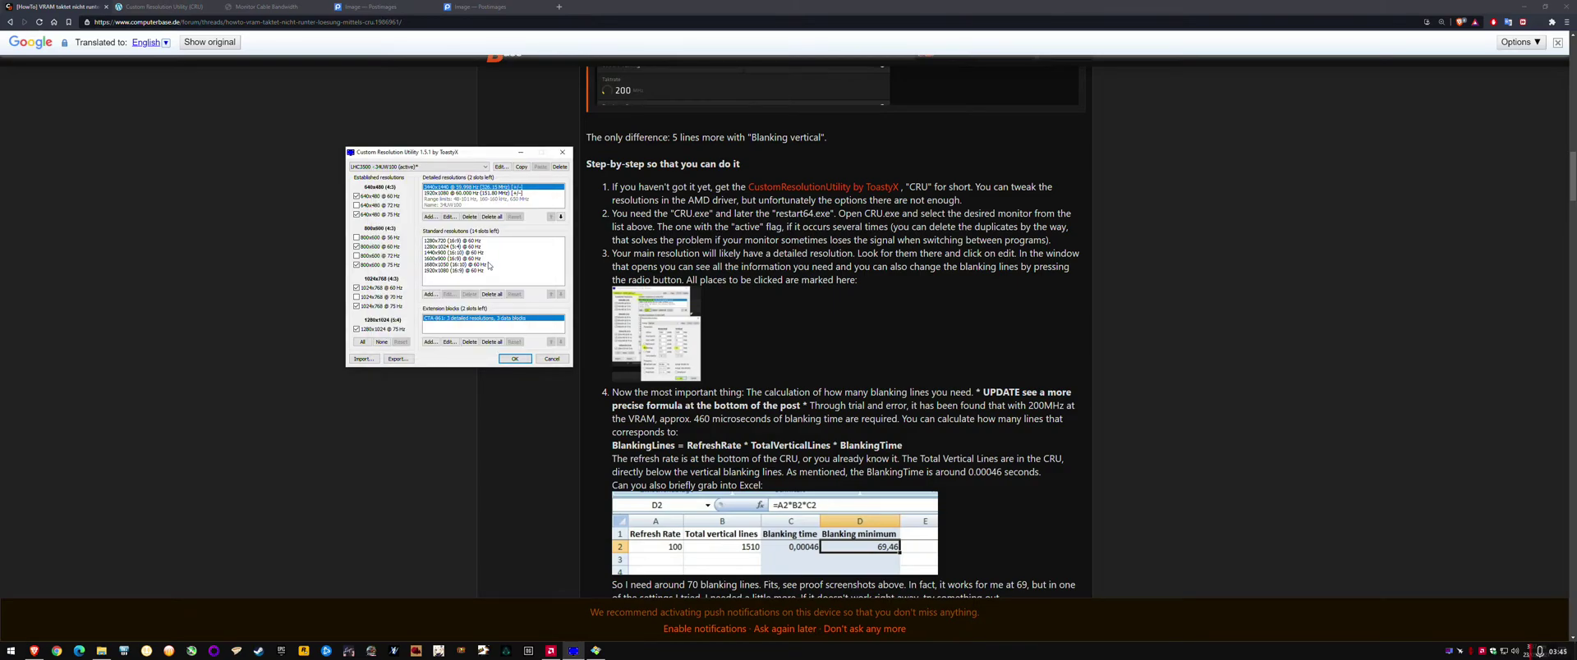
pyautogui.click(449, 216)
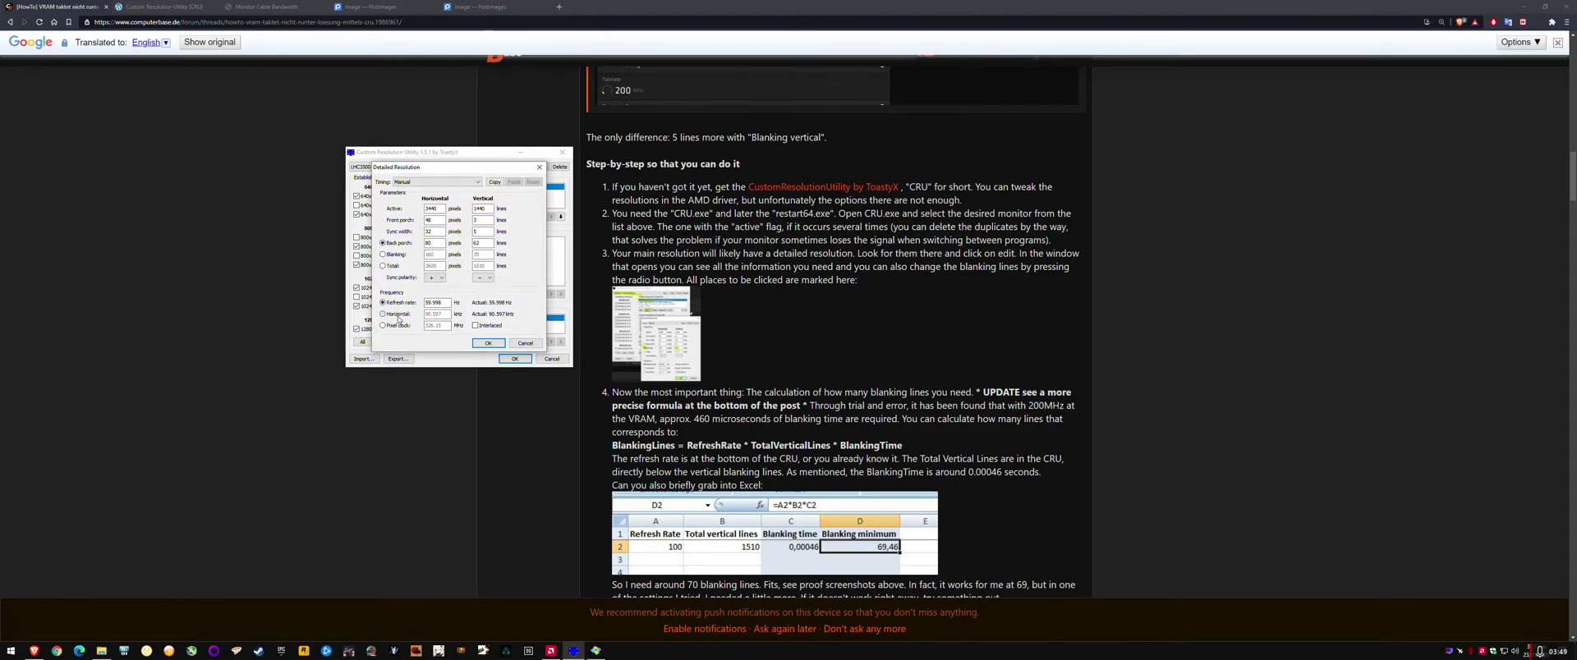
pyautogui.click(397, 314)
pyautogui.write('41')
pyautogui.doubleClick(481, 253)
# - Set the CTA-861 extension block's 3440x1440 vertical blanking to 200, then view the Monitor Cable Bandwidth page
pyautogui.click(525, 344)
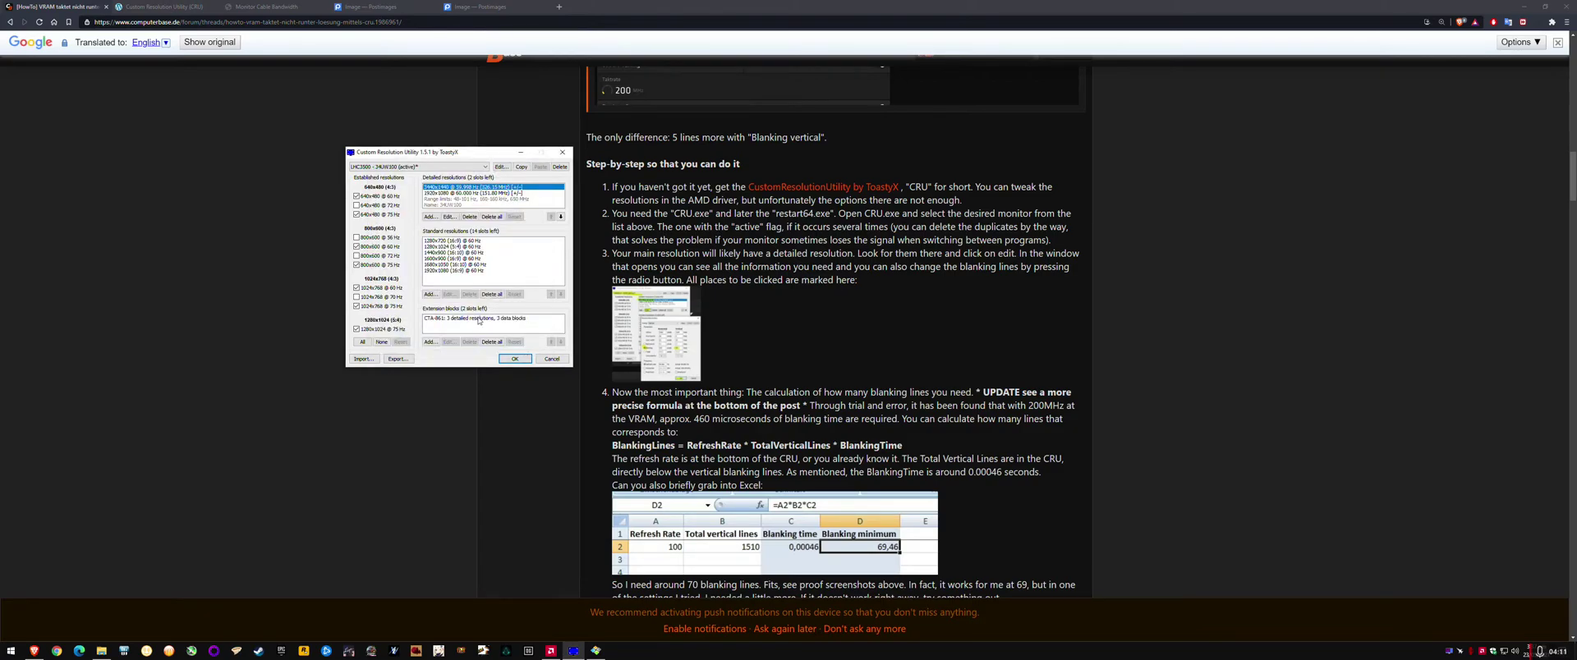
pyautogui.doubleClick(478, 321)
pyautogui.doubleClick(426, 211)
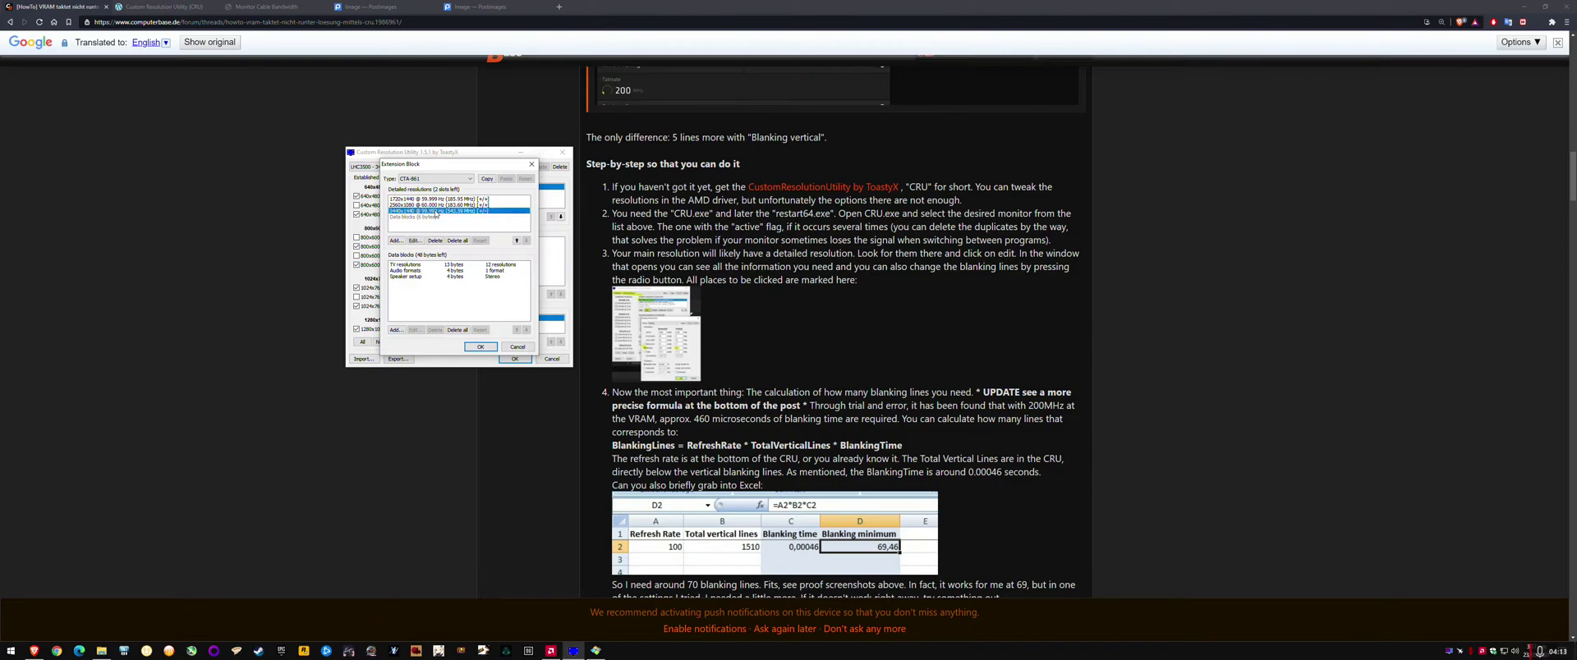
pyautogui.doubleClick(484, 256)
pyautogui.write('41')
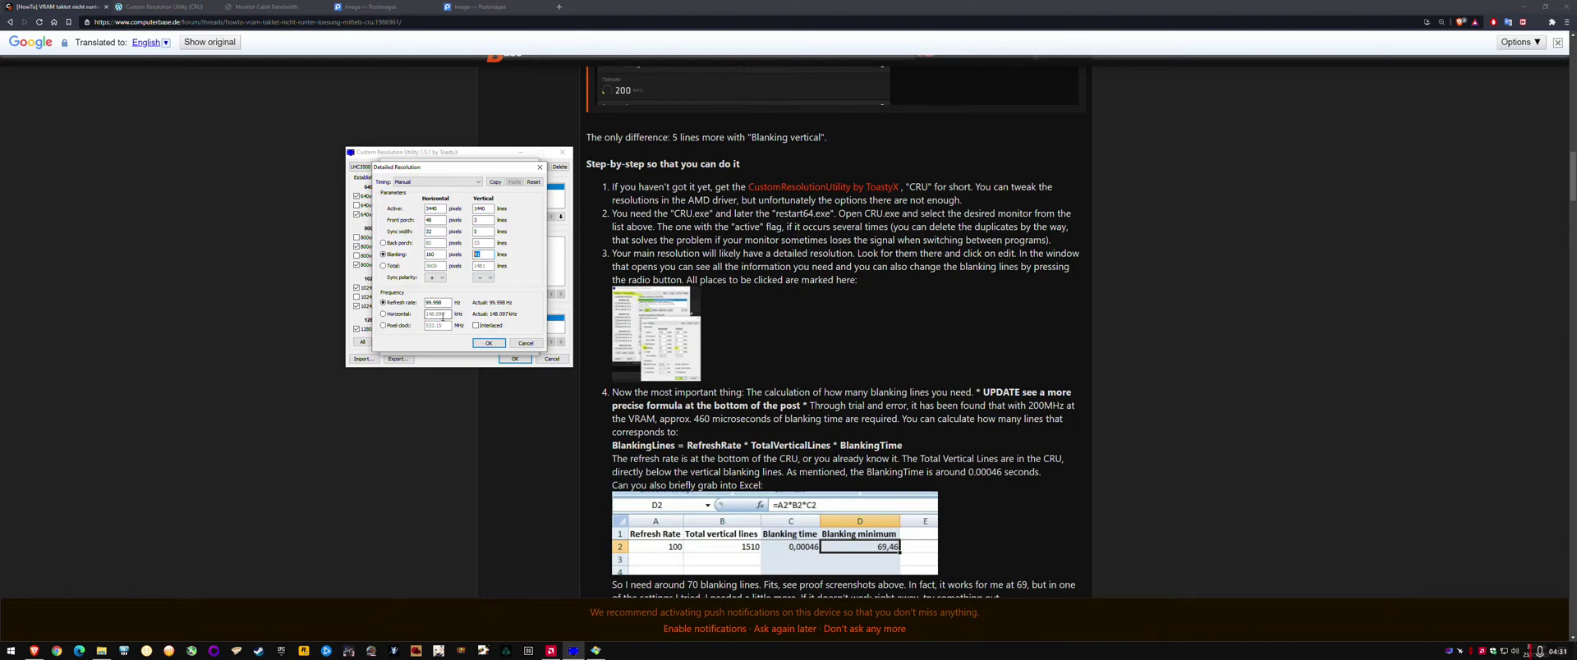
pyautogui.write('10')
pyautogui.press('BackSpace')
pyautogui.press('BackSpace')
pyautogui.write('200')
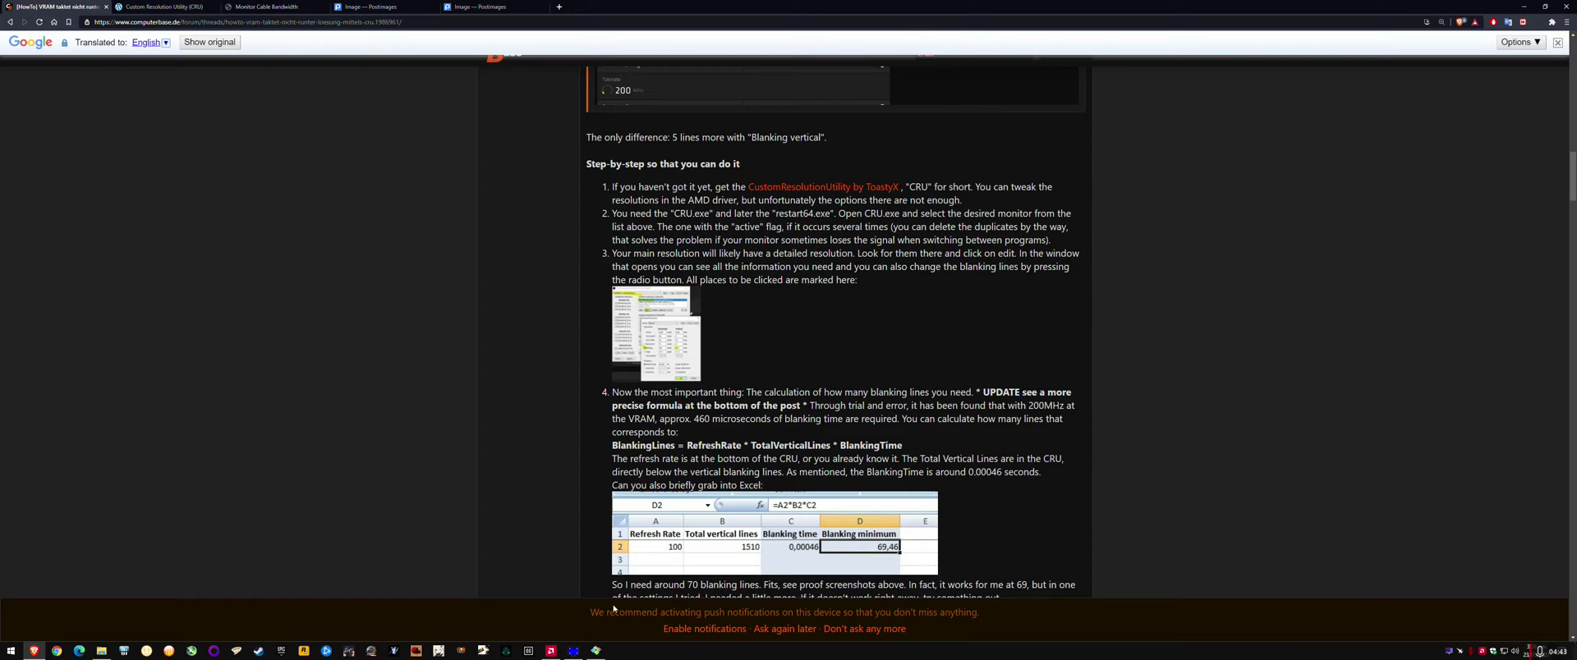
pyautogui.click(386, 7)
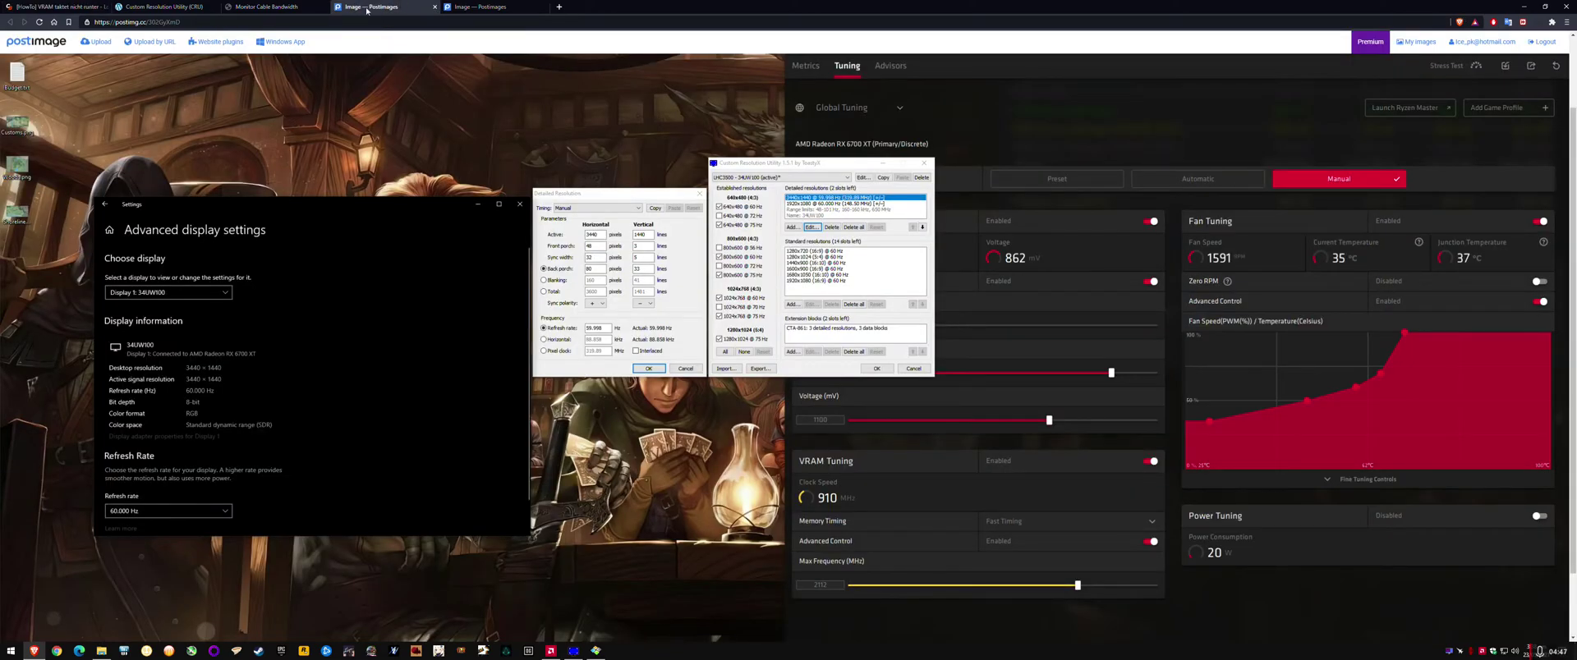
pyautogui.click(267, 6)
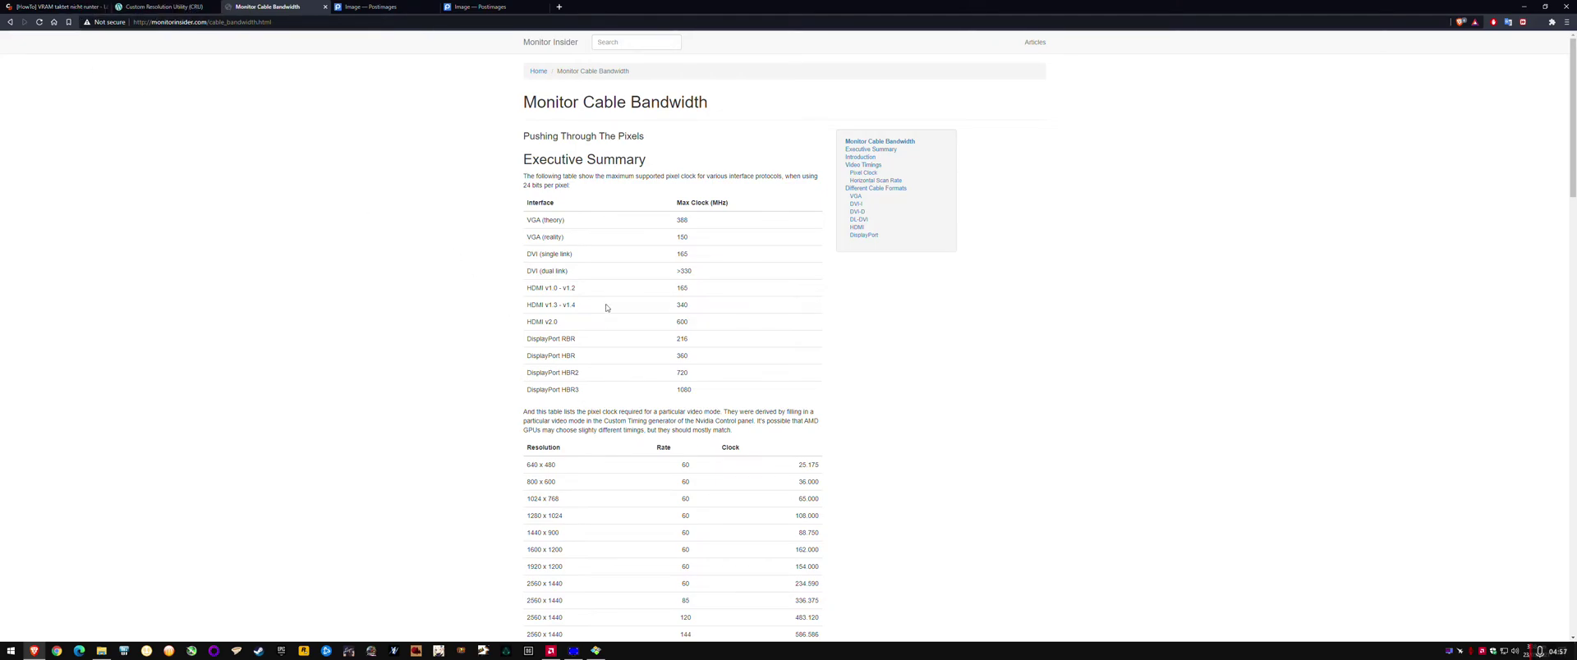
# - Return to the forum guide tab with the CRU timing editor in front
pyautogui.click(57, 6)
pyautogui.click(573, 652)
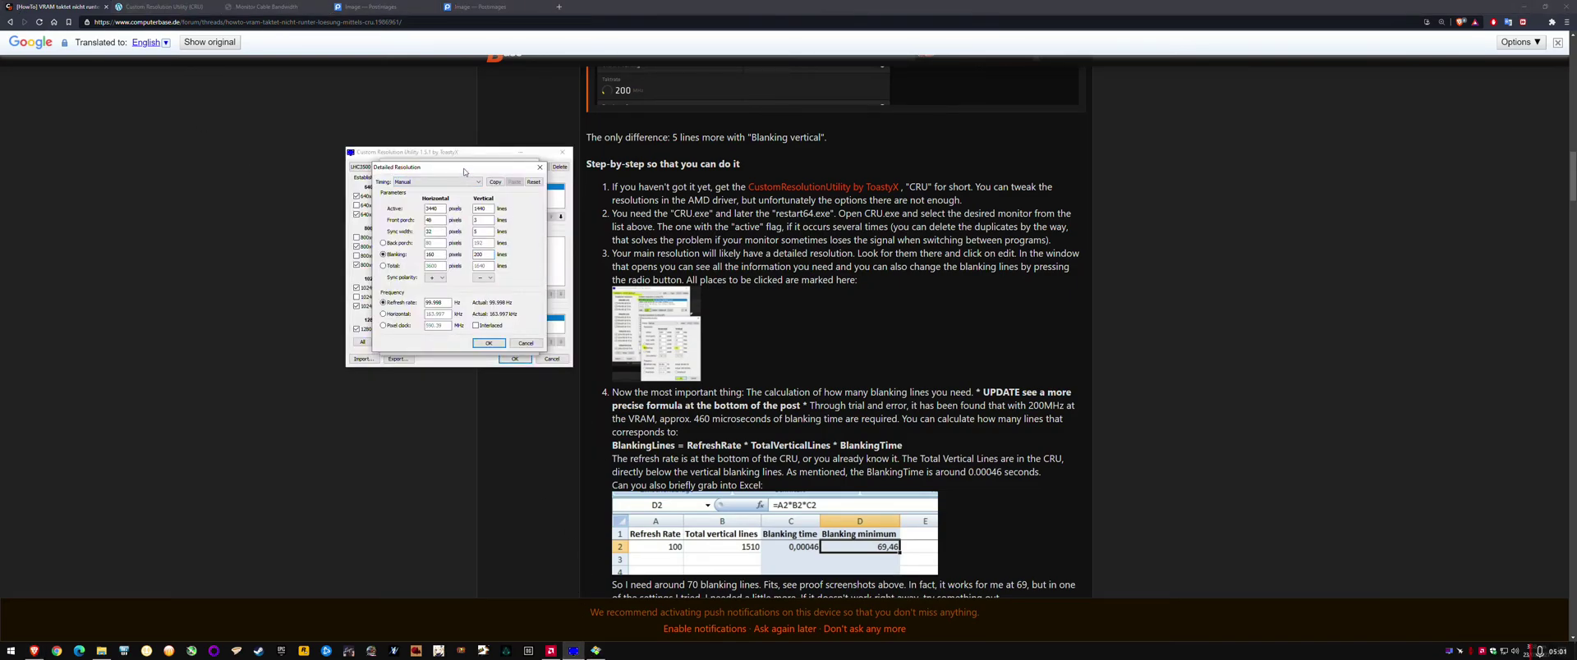
# - Move the CRU timing dialog aside and view the enlarged sufficient-blanking proof screenshot
pyautogui.moveTo(461, 168); pyautogui.dragTo(305, 275)
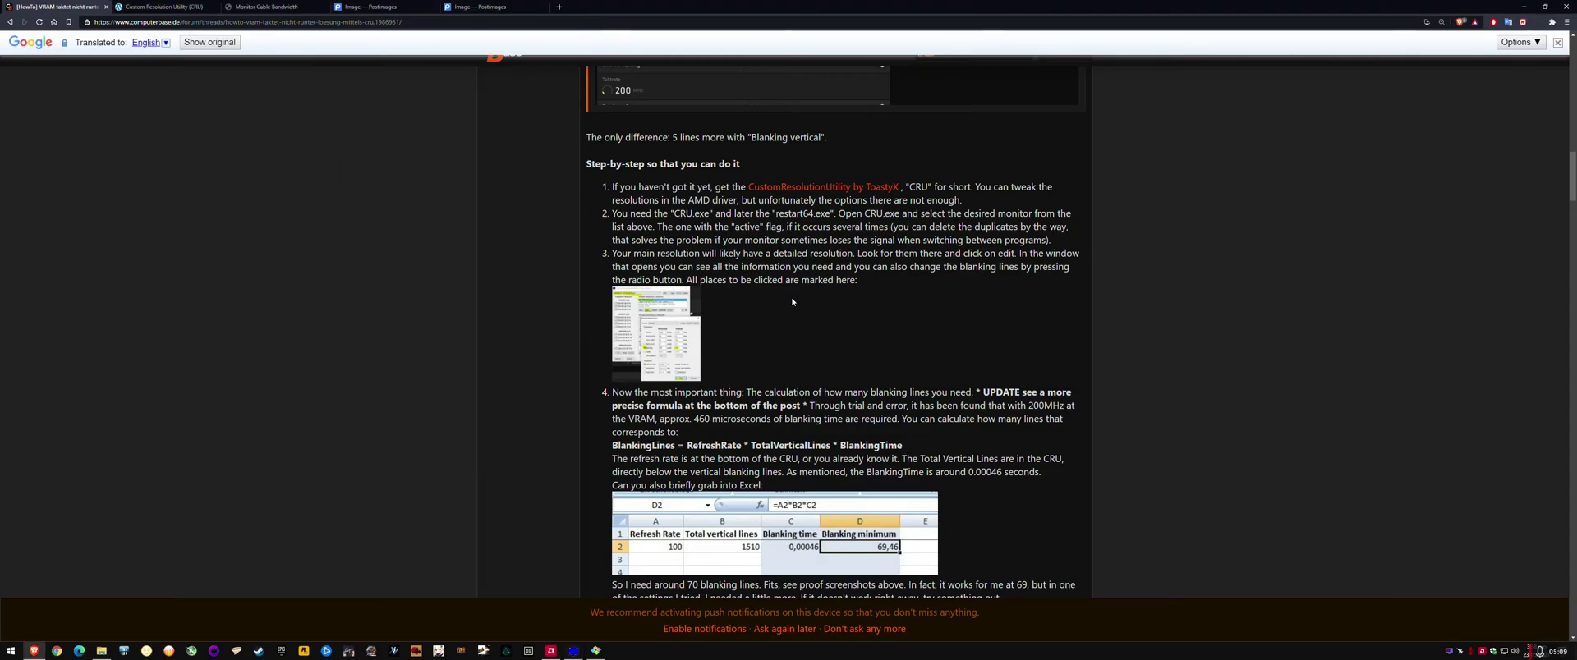
pyautogui.scroll(10, 829, 315)
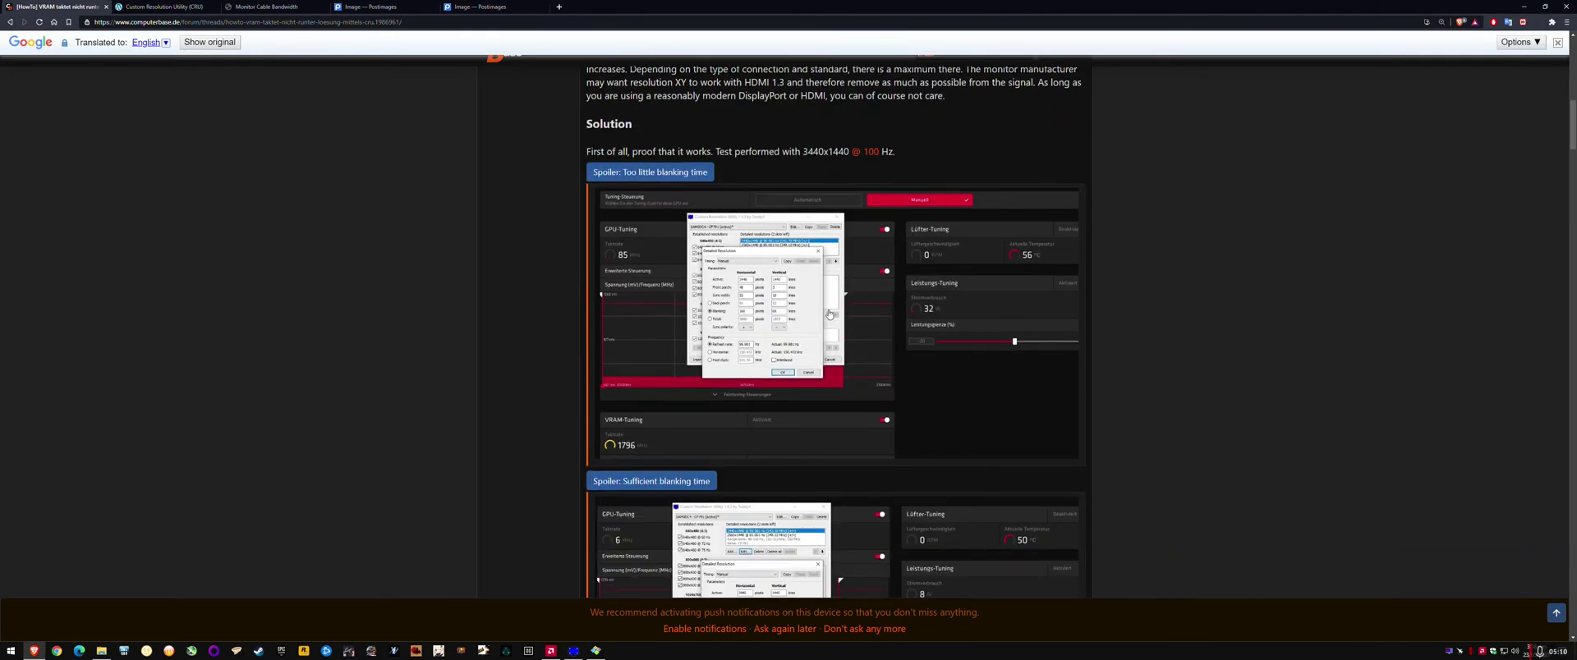
pyautogui.click(829, 314)
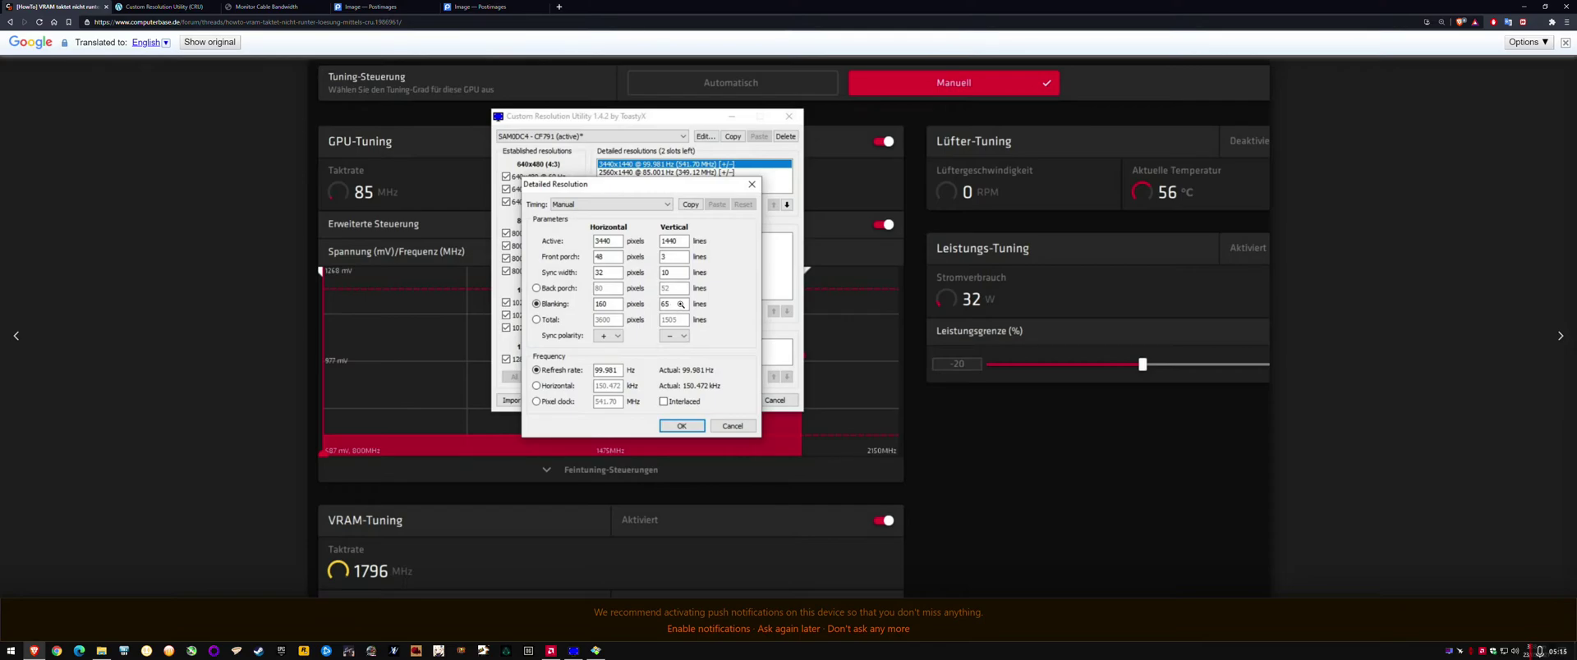
pyautogui.click(680, 304)
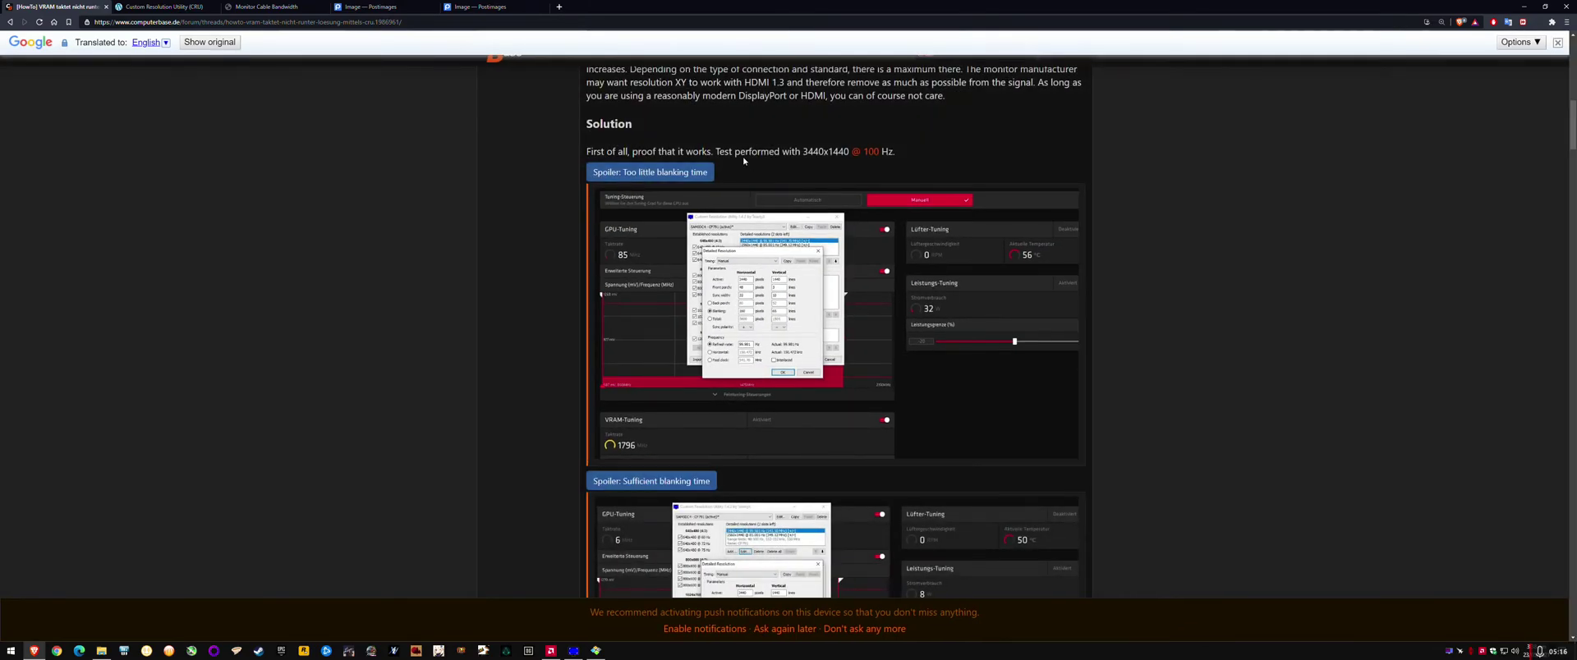
# - Scroll the guide to reread the step-4 blanking-lines formula
pyautogui.scroll(3, 921, 298)
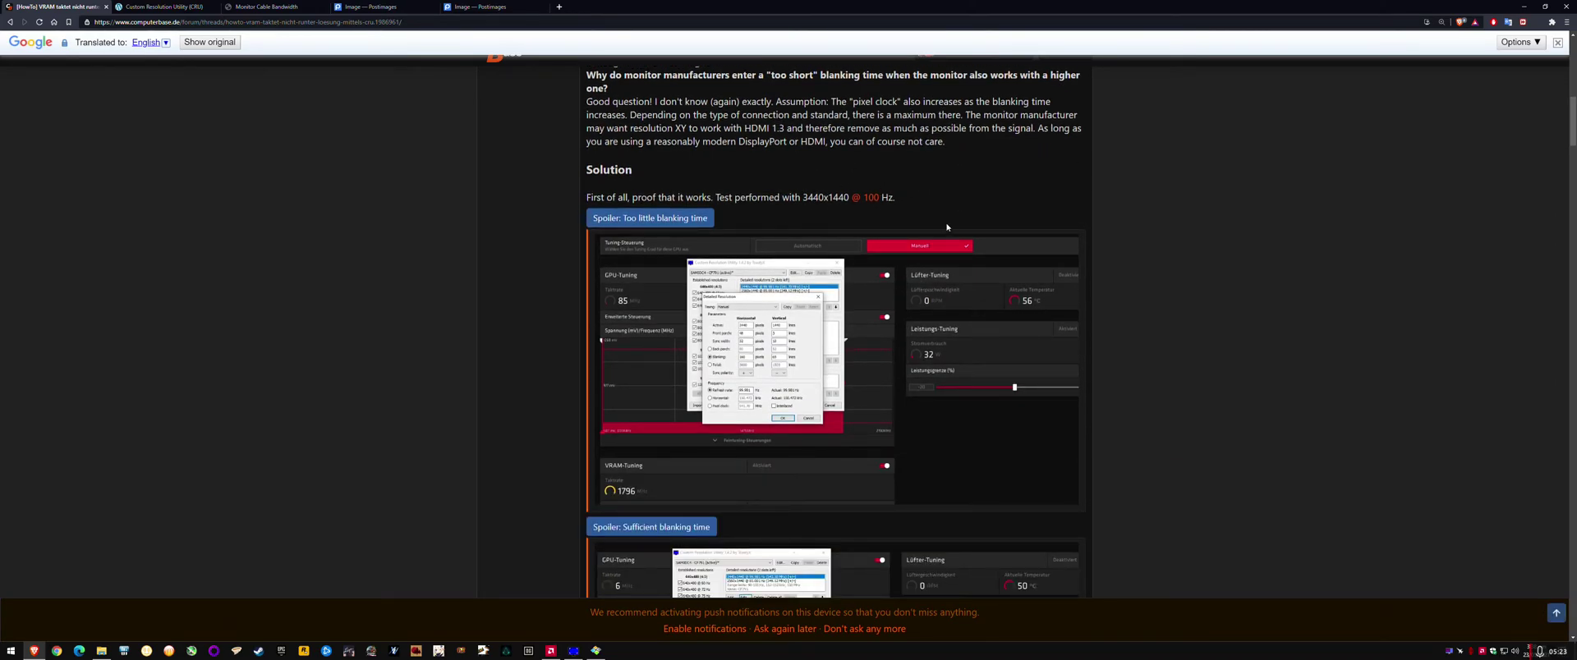
pyautogui.scroll(-3, 860, 321)
pyautogui.scroll(1, 854, 317)
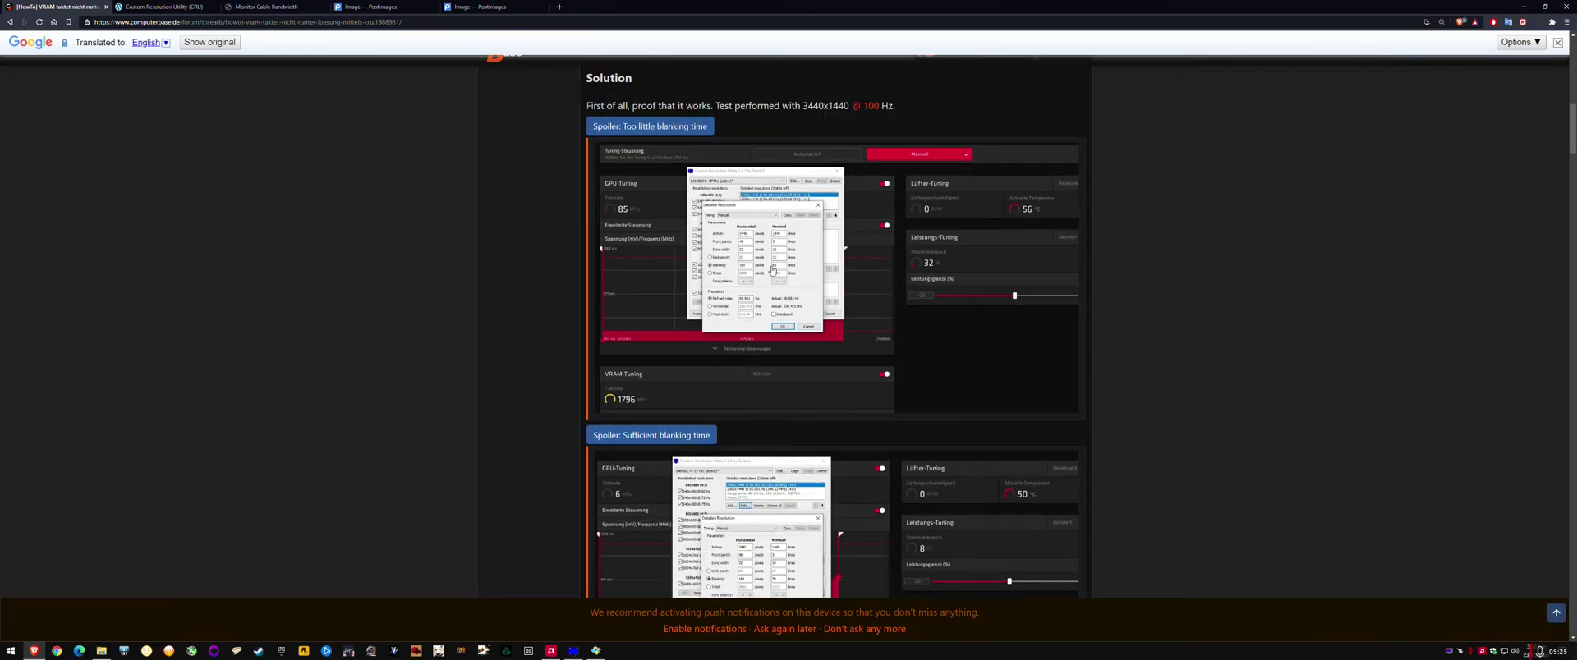
pyautogui.scroll(-2, 789, 505)
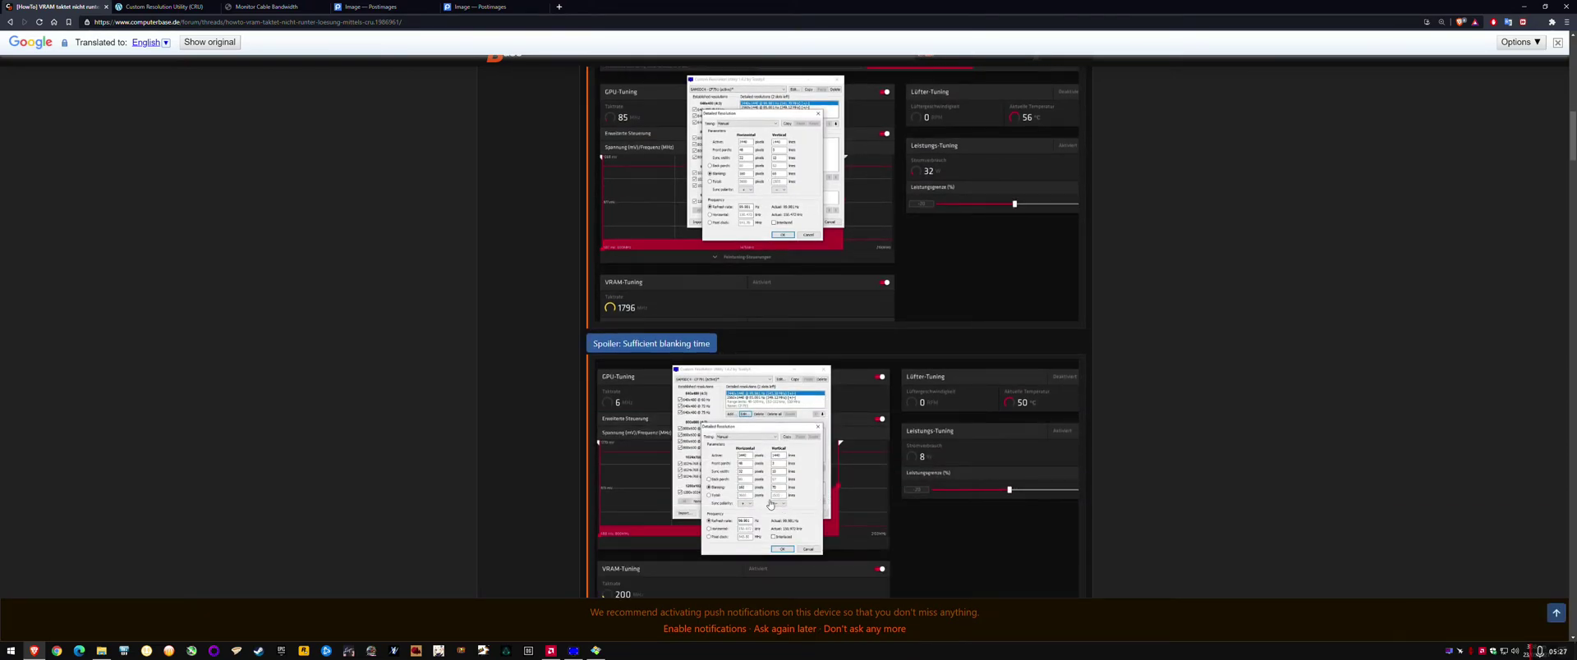
pyautogui.scroll(-1, 781, 498)
pyautogui.scroll(-1, 782, 497)
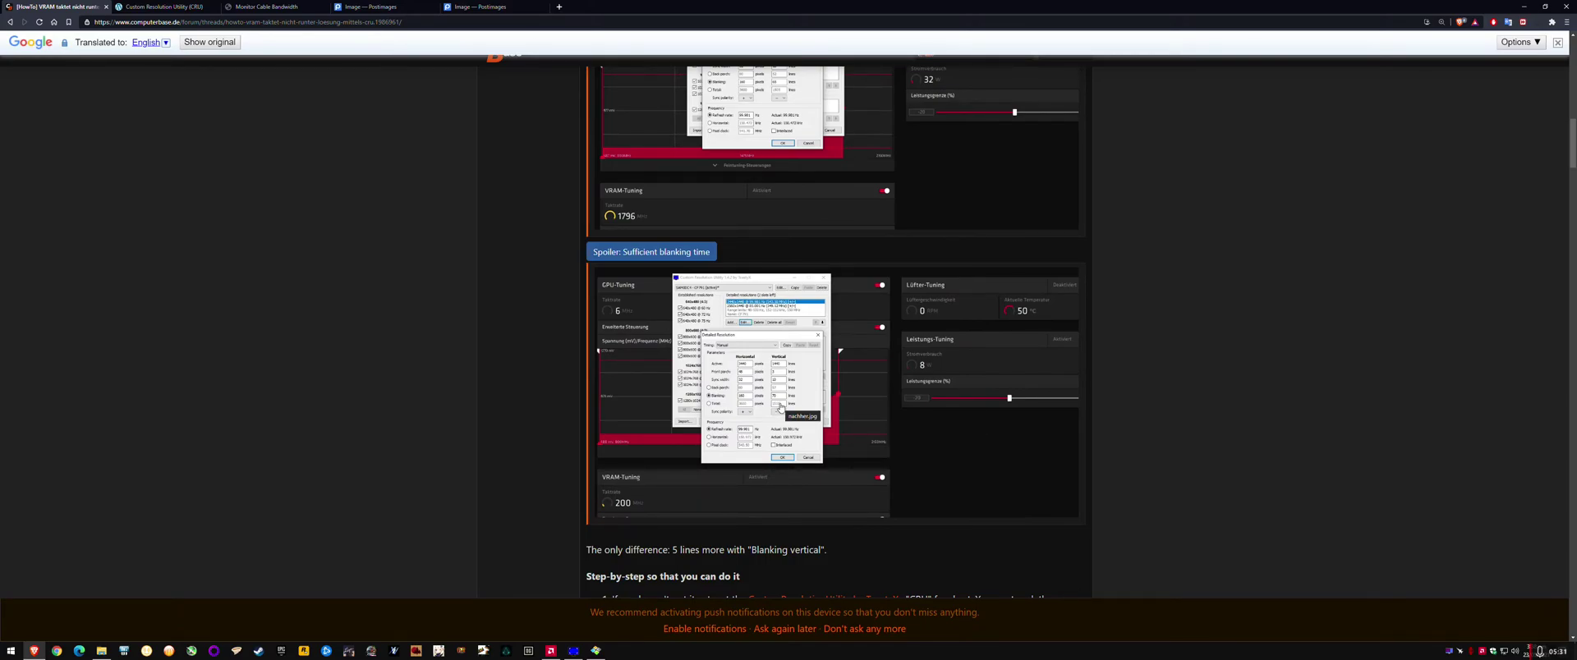
pyautogui.scroll(-12, 780, 408)
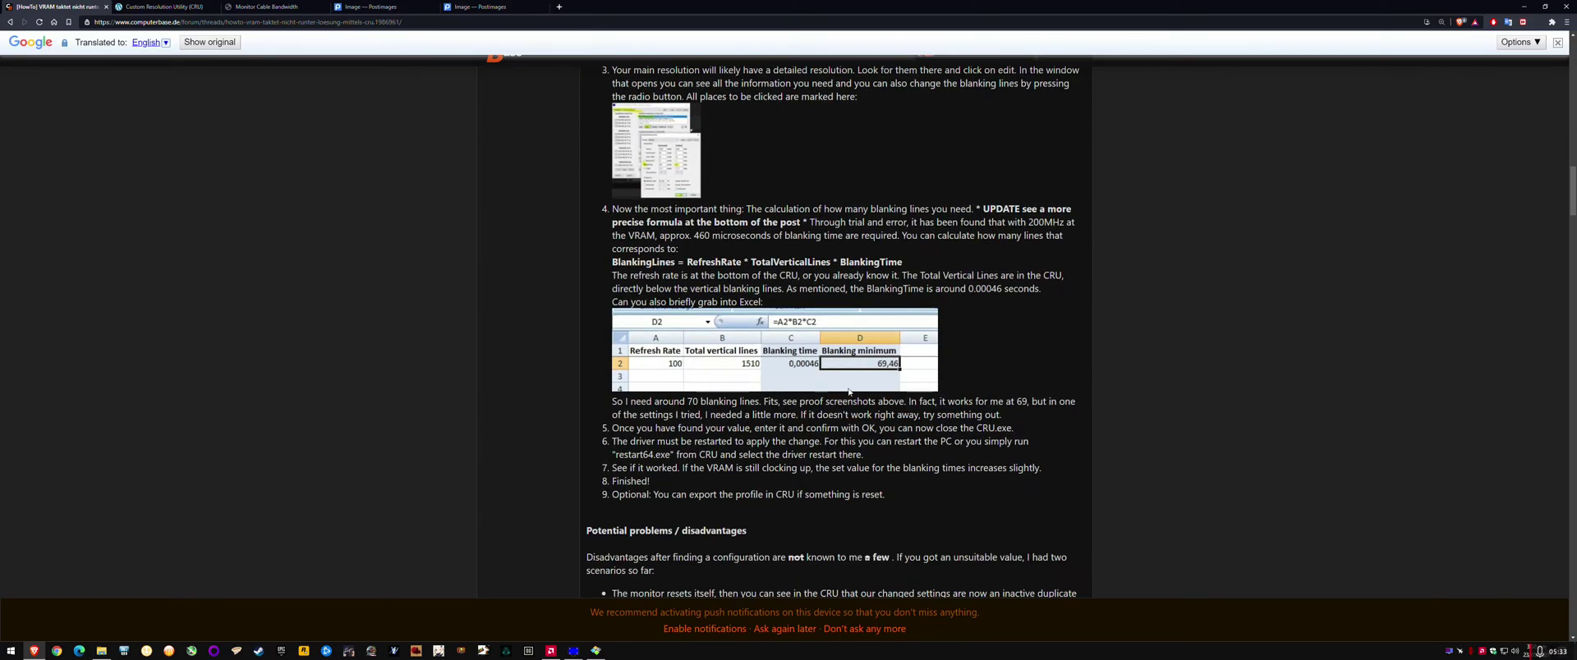
# - Bring Radeon settings and the CRU editors back, comparing blanking values against the guide's screenshots and formula
pyautogui.click(596, 651)
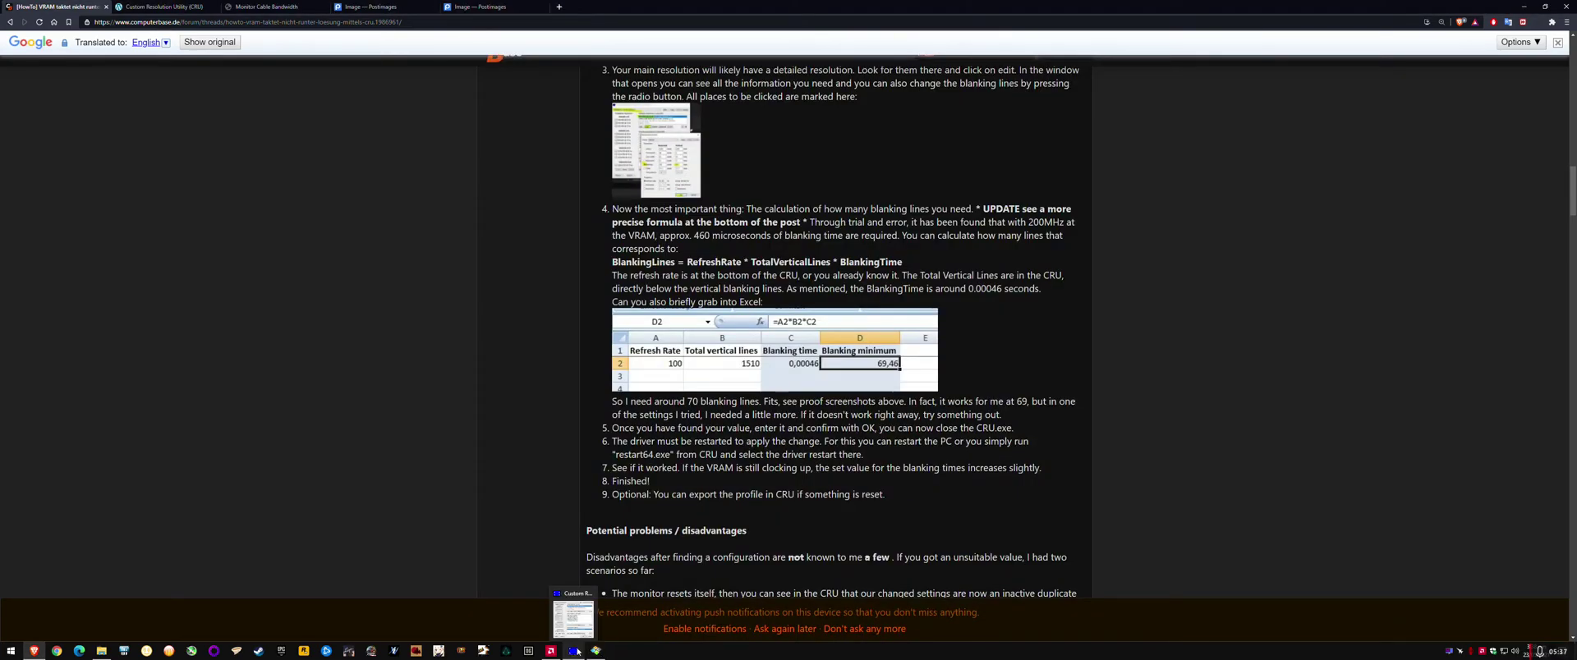
pyautogui.click(573, 651)
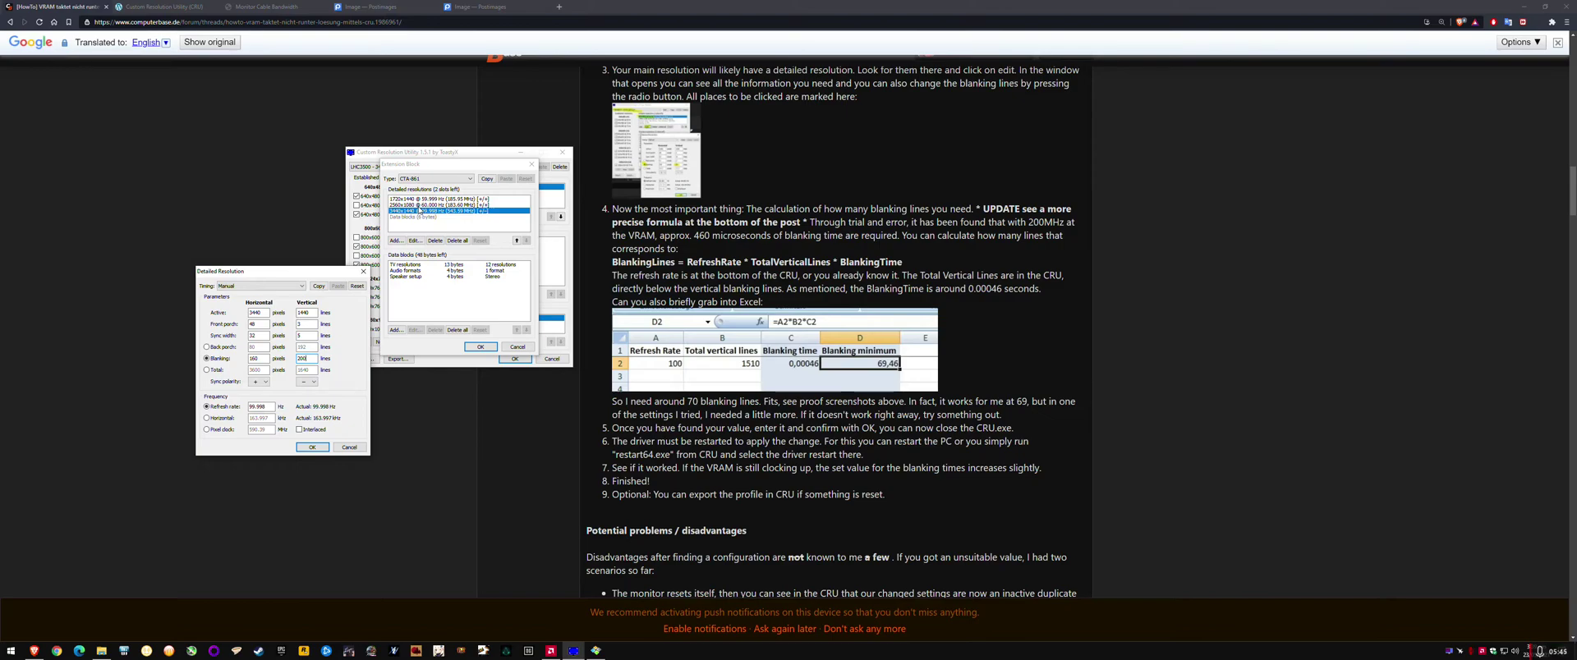
pyautogui.scroll(8, 826, 354)
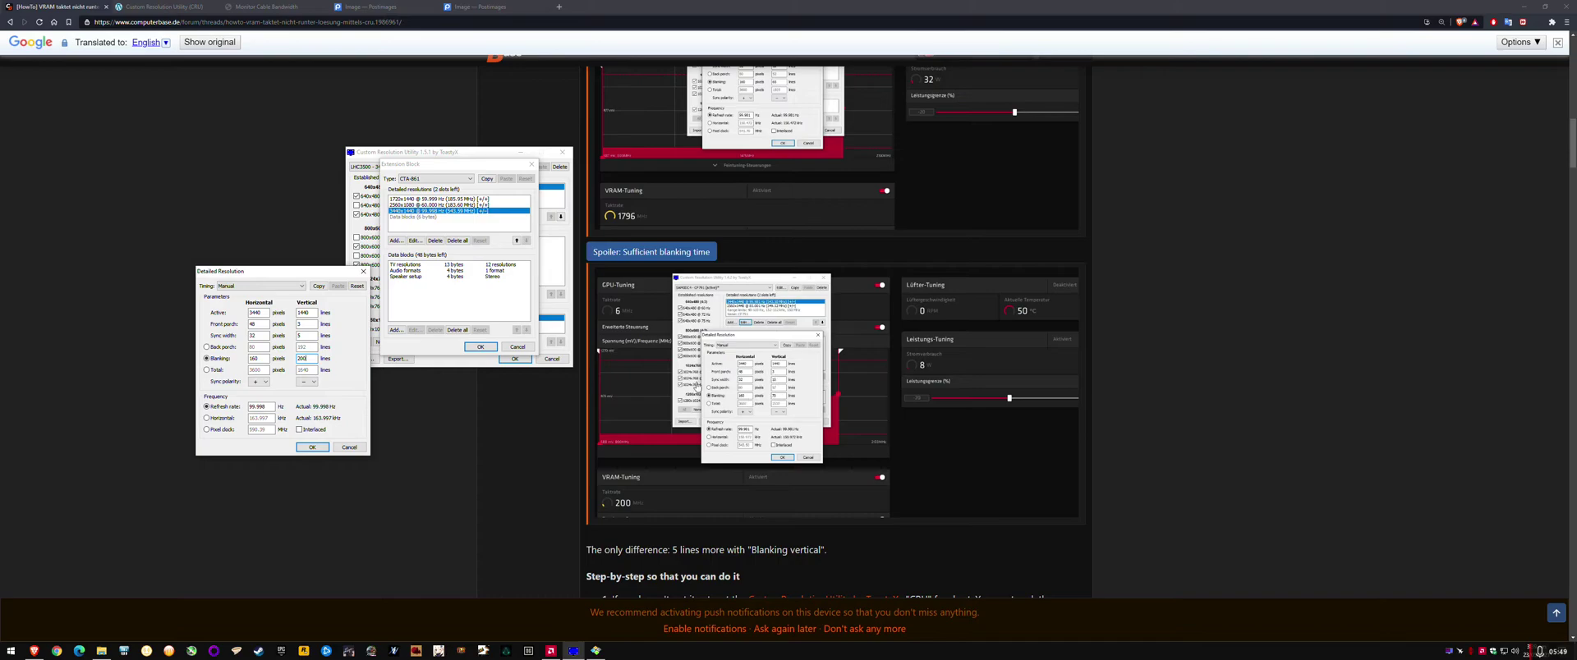
pyautogui.scroll(3, 695, 386)
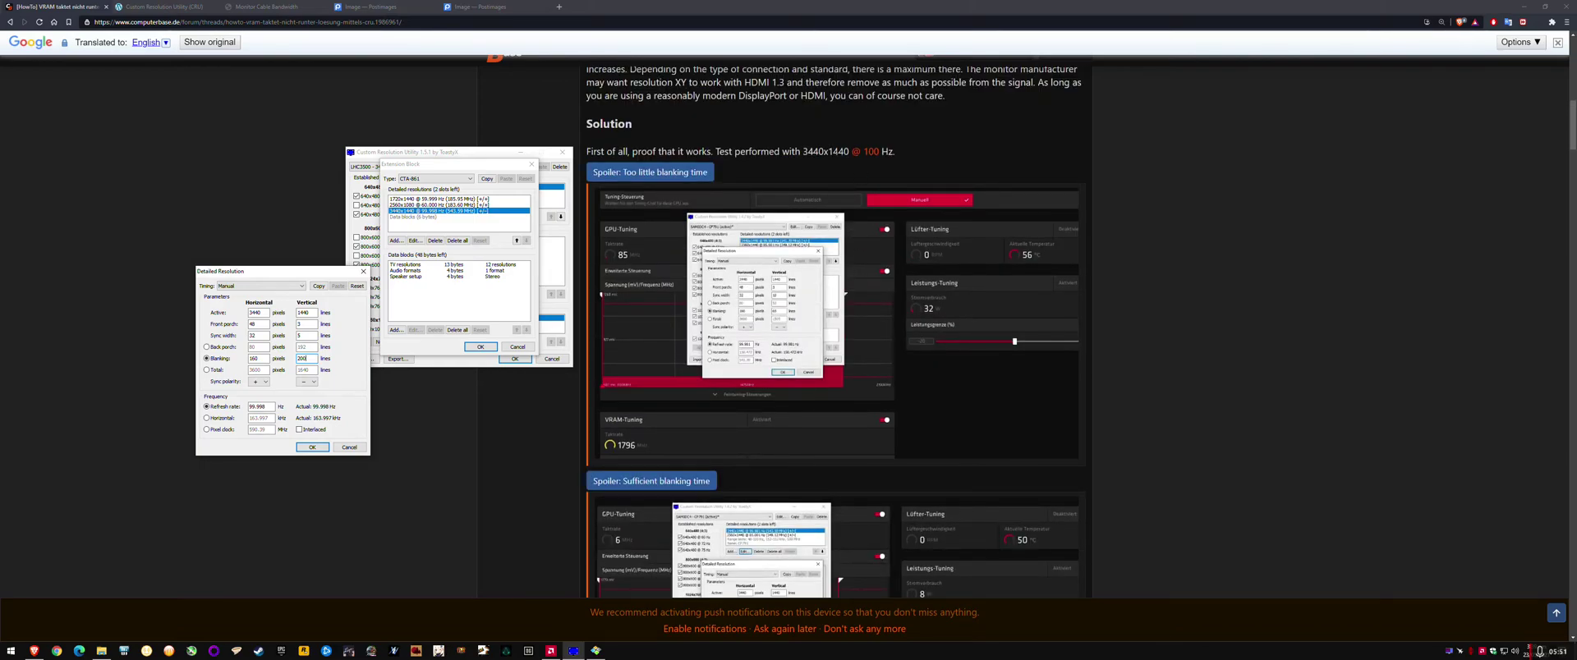
pyautogui.scroll(-2, 777, 451)
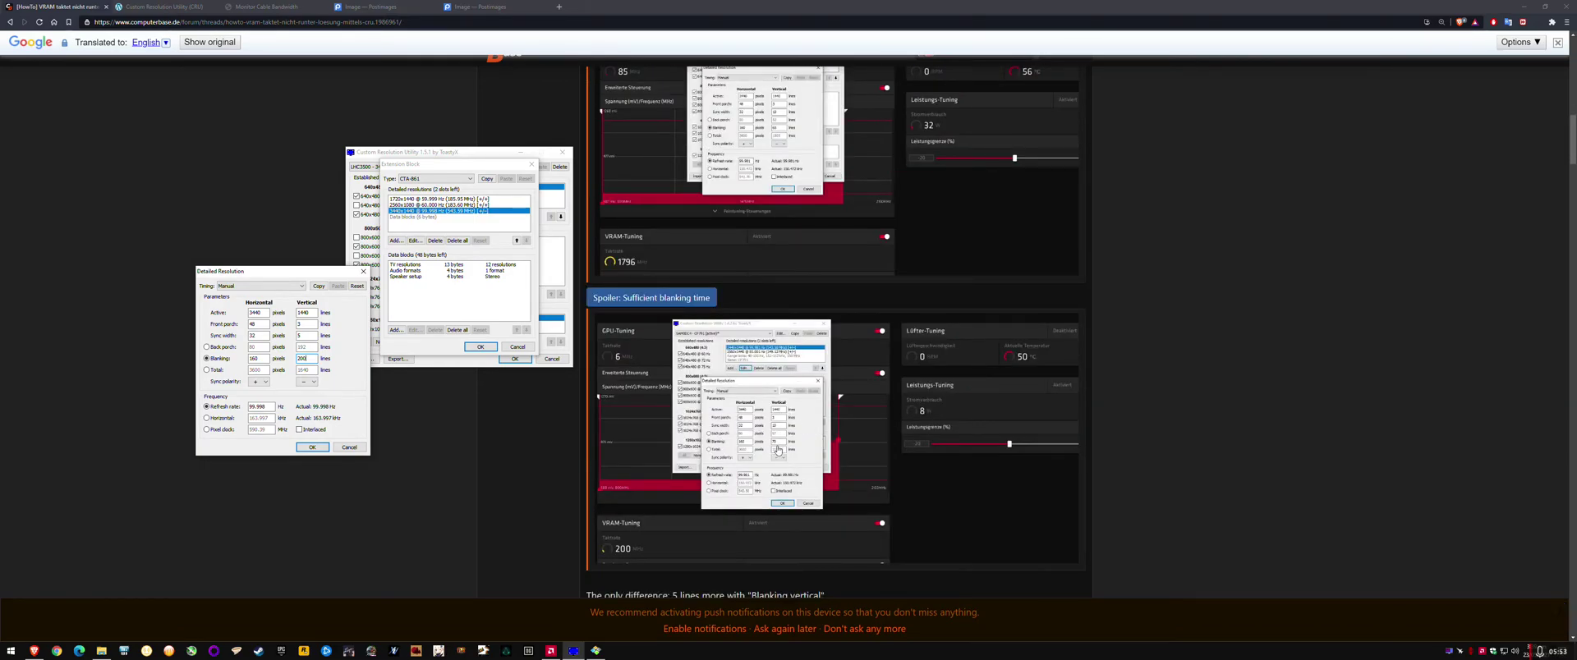
pyautogui.scroll(-10, 778, 451)
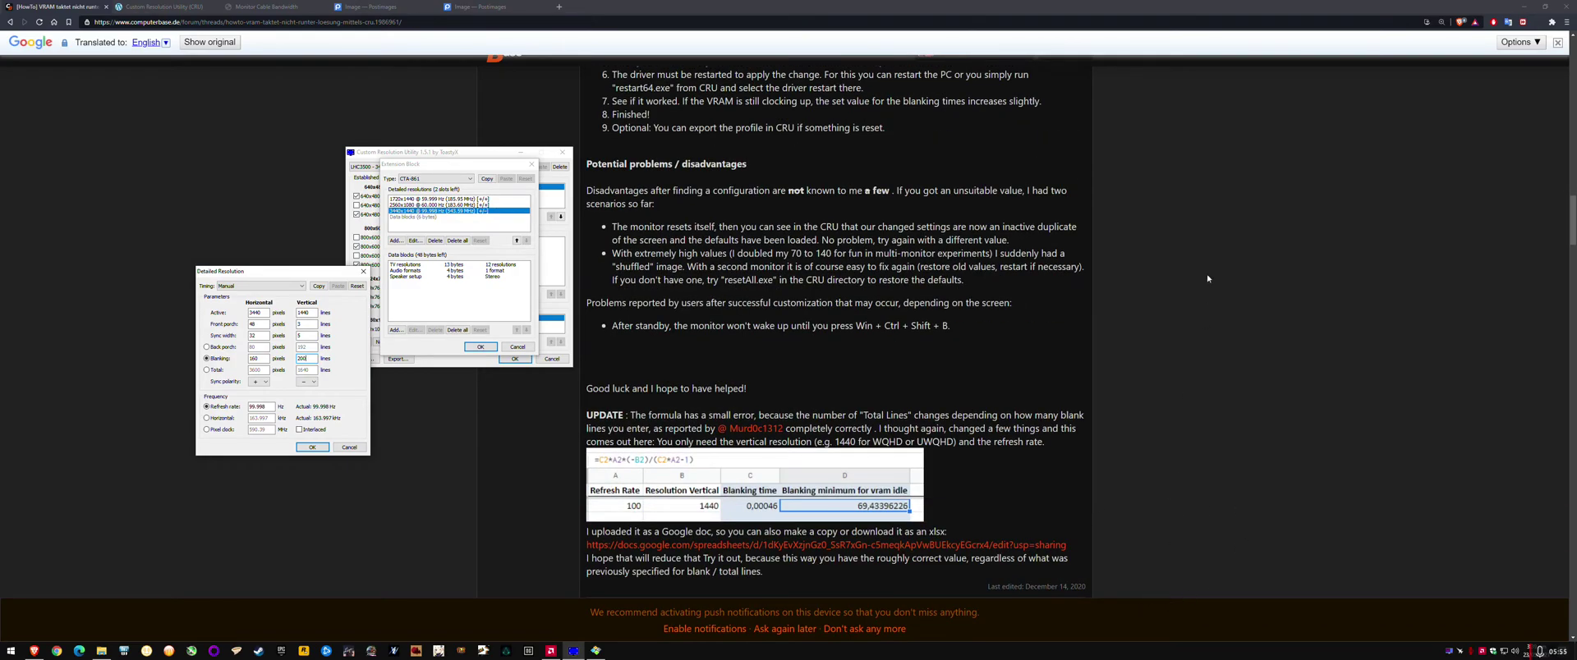
pyautogui.scroll(3, 1208, 278)
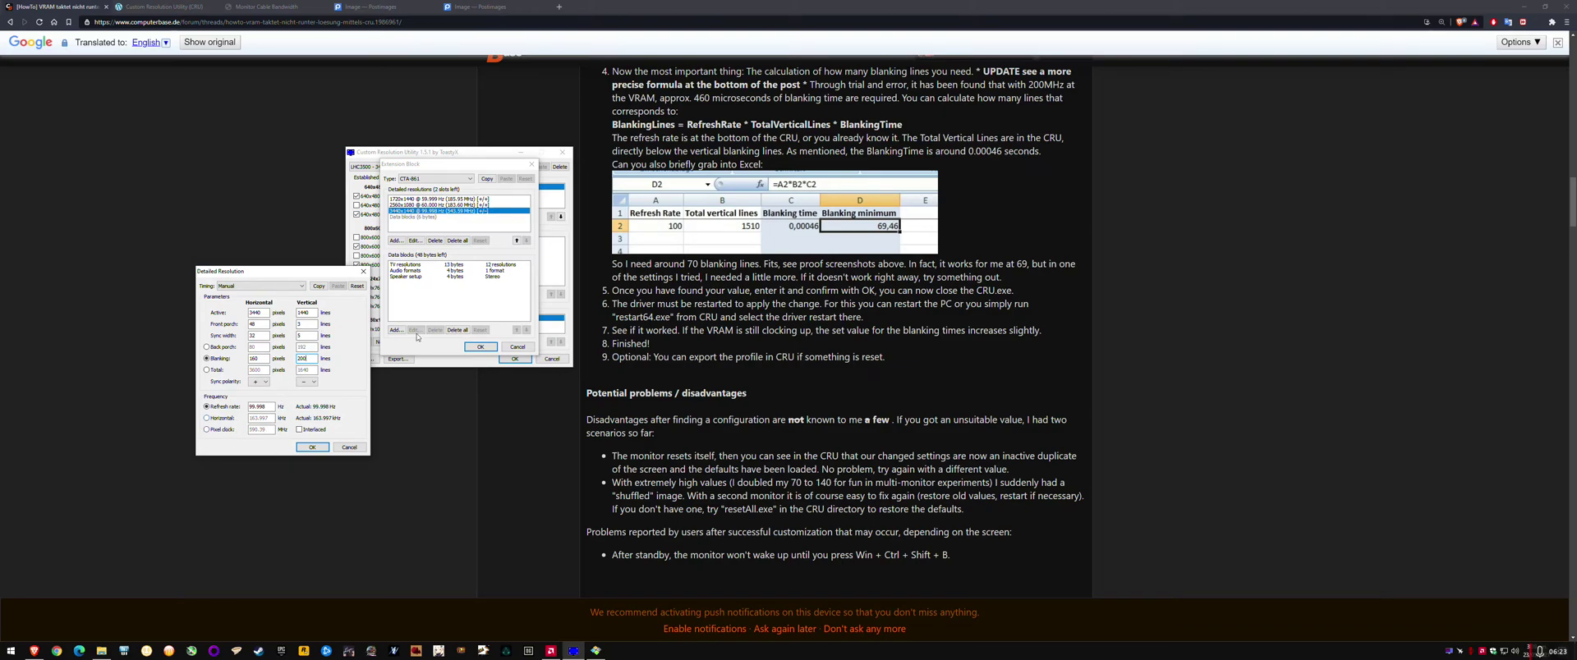
# - Enter 70 vertical blanking lines with horizontal frequency held, then cancel both editors and shift CRU left
pyautogui.doubleClick(307, 358)
pyautogui.write('70')
pyautogui.click(219, 418)
pyautogui.doubleClick(309, 359)
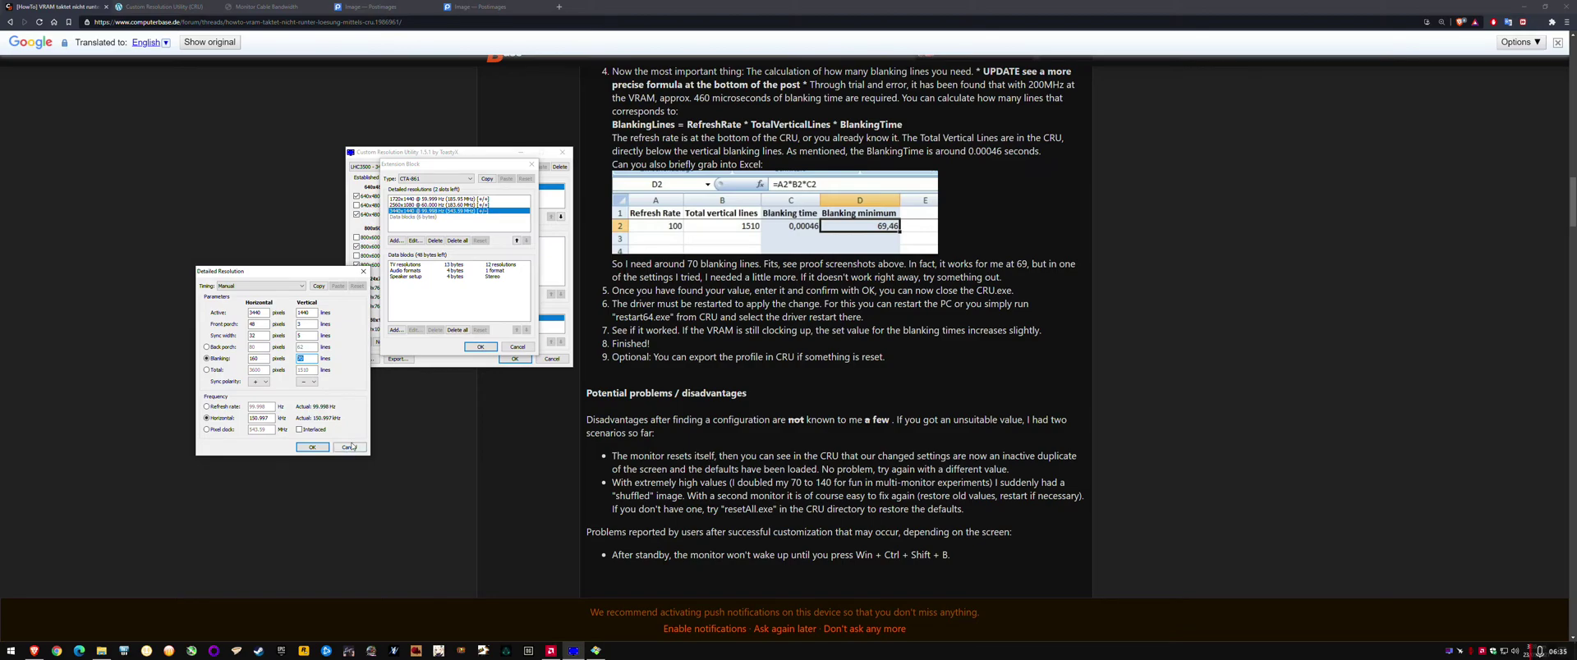
pyautogui.click(350, 446)
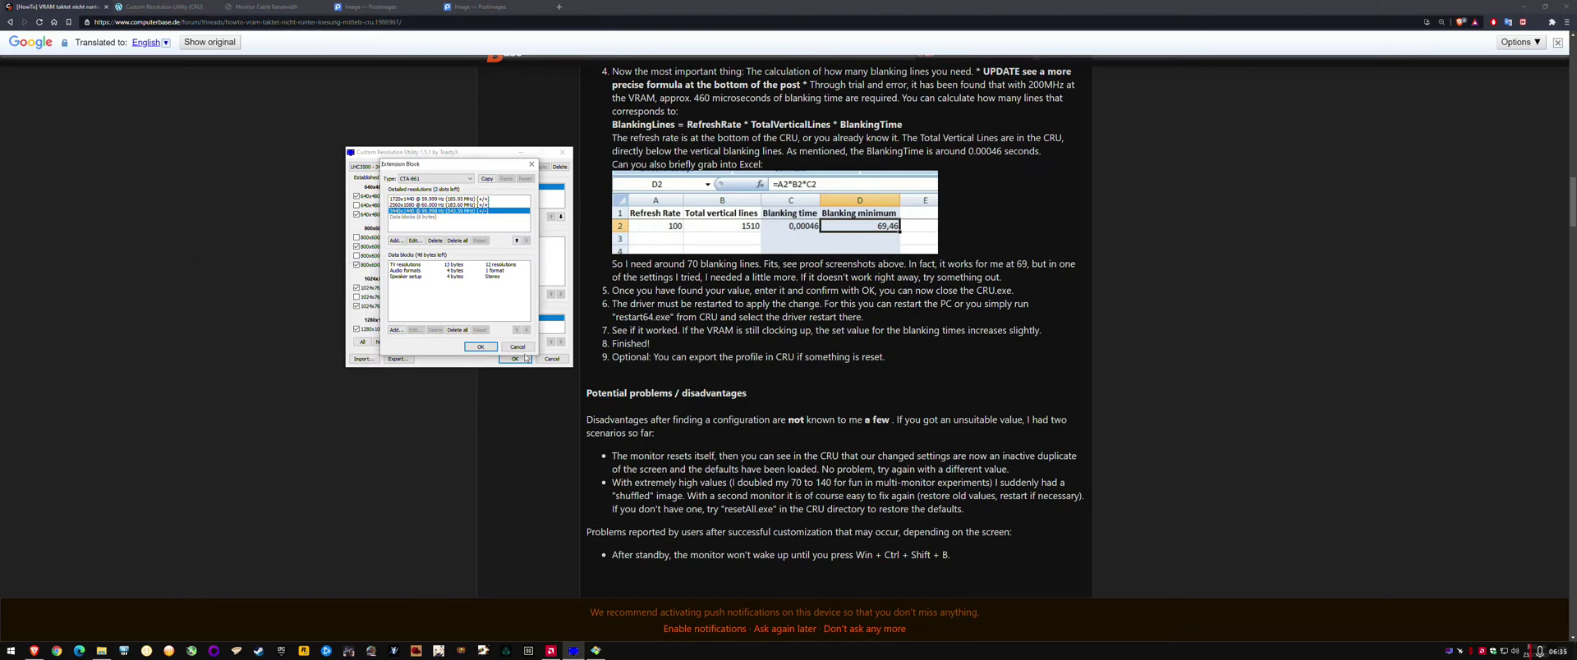
pyautogui.press('Escape')
pyautogui.moveTo(451, 153); pyautogui.dragTo(302, 143)
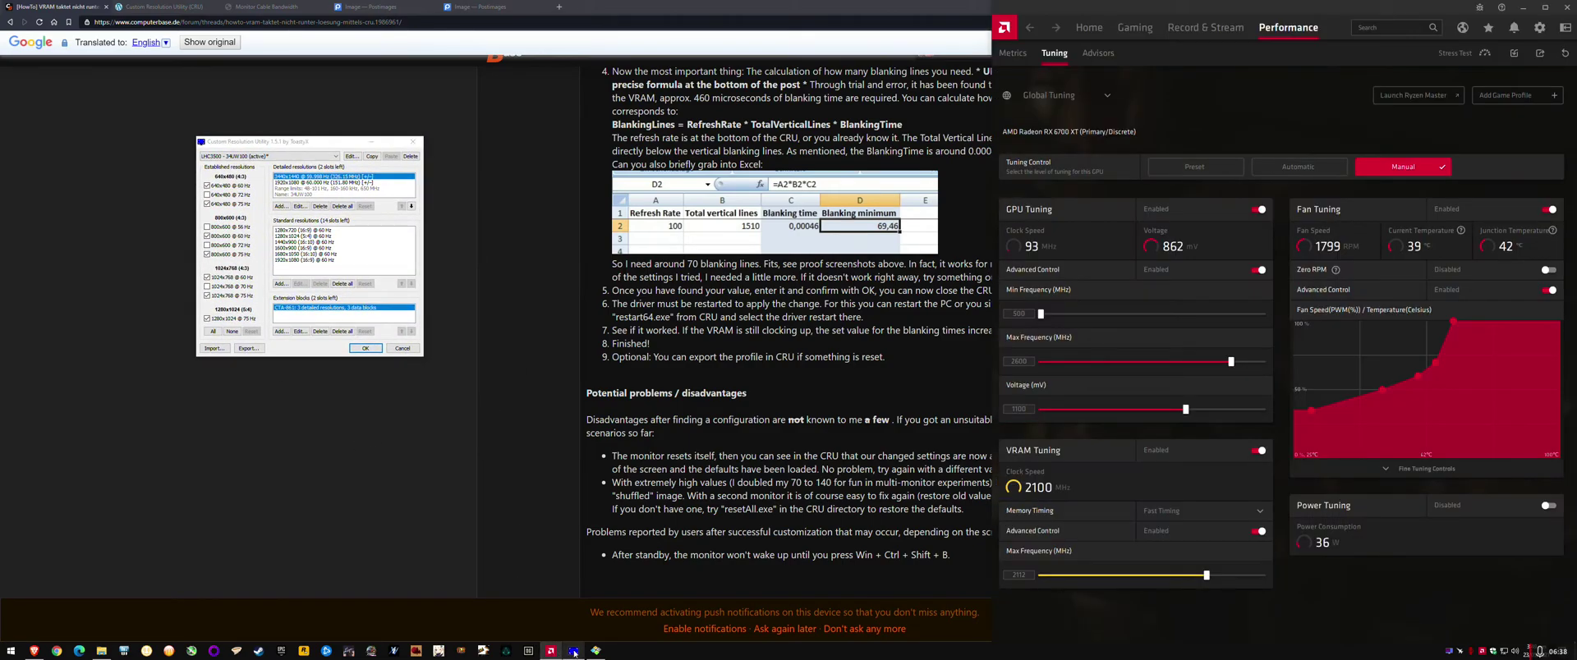
pyautogui.click(596, 650)
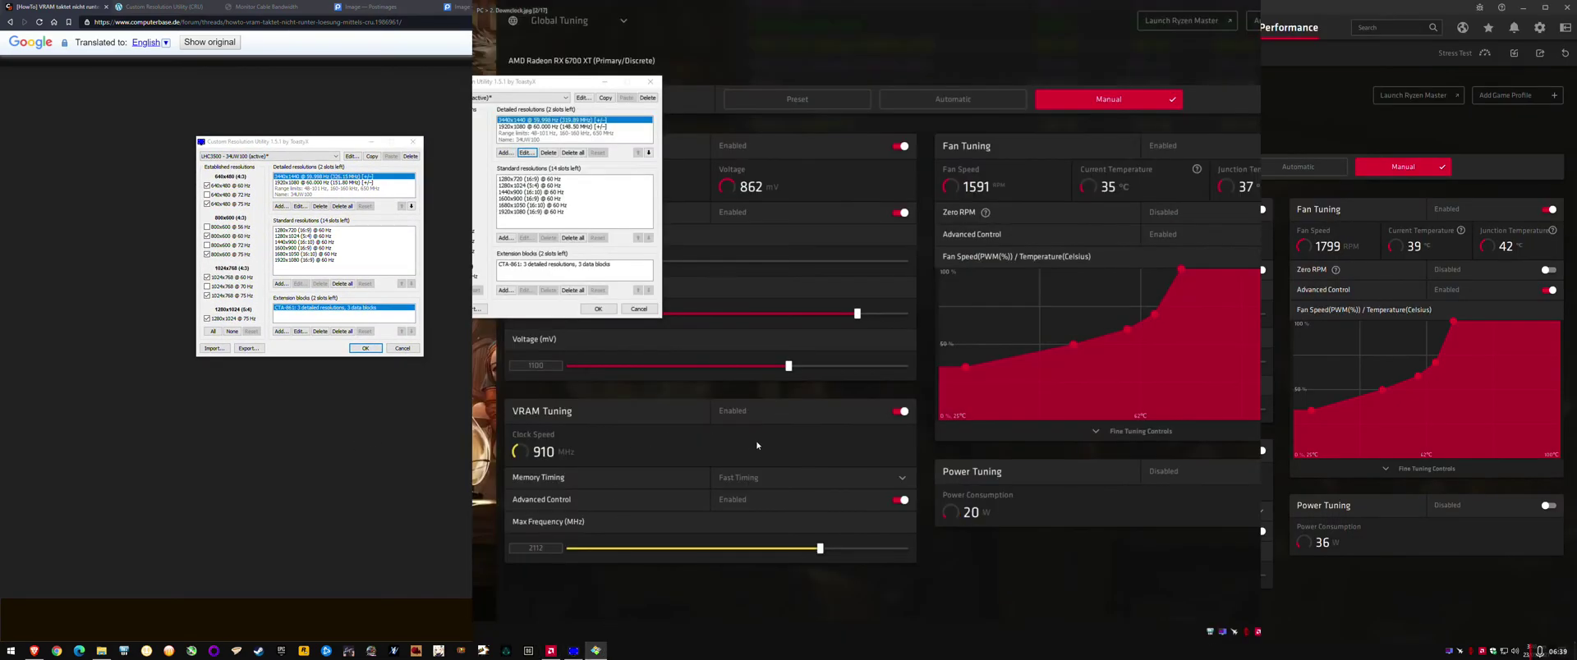
pyautogui.press('Left')
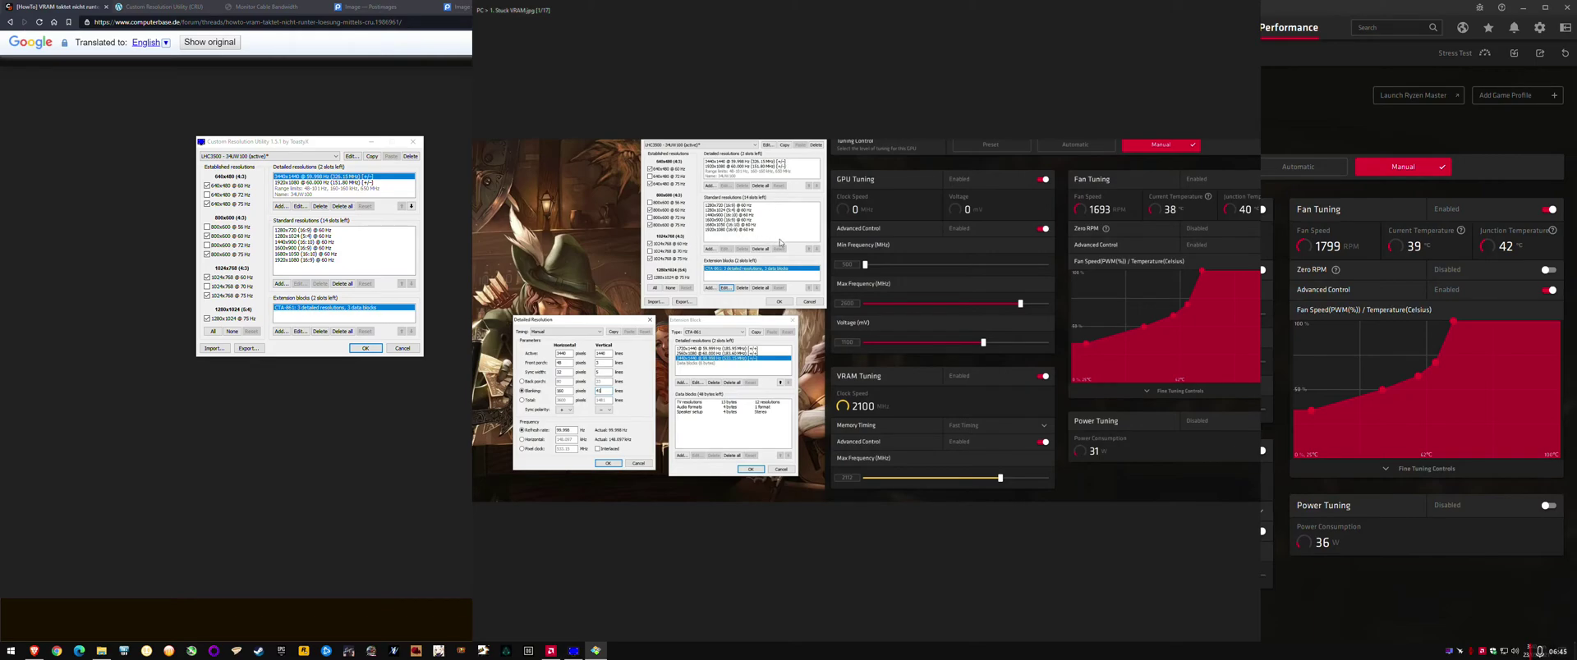
pyautogui.press('Right')
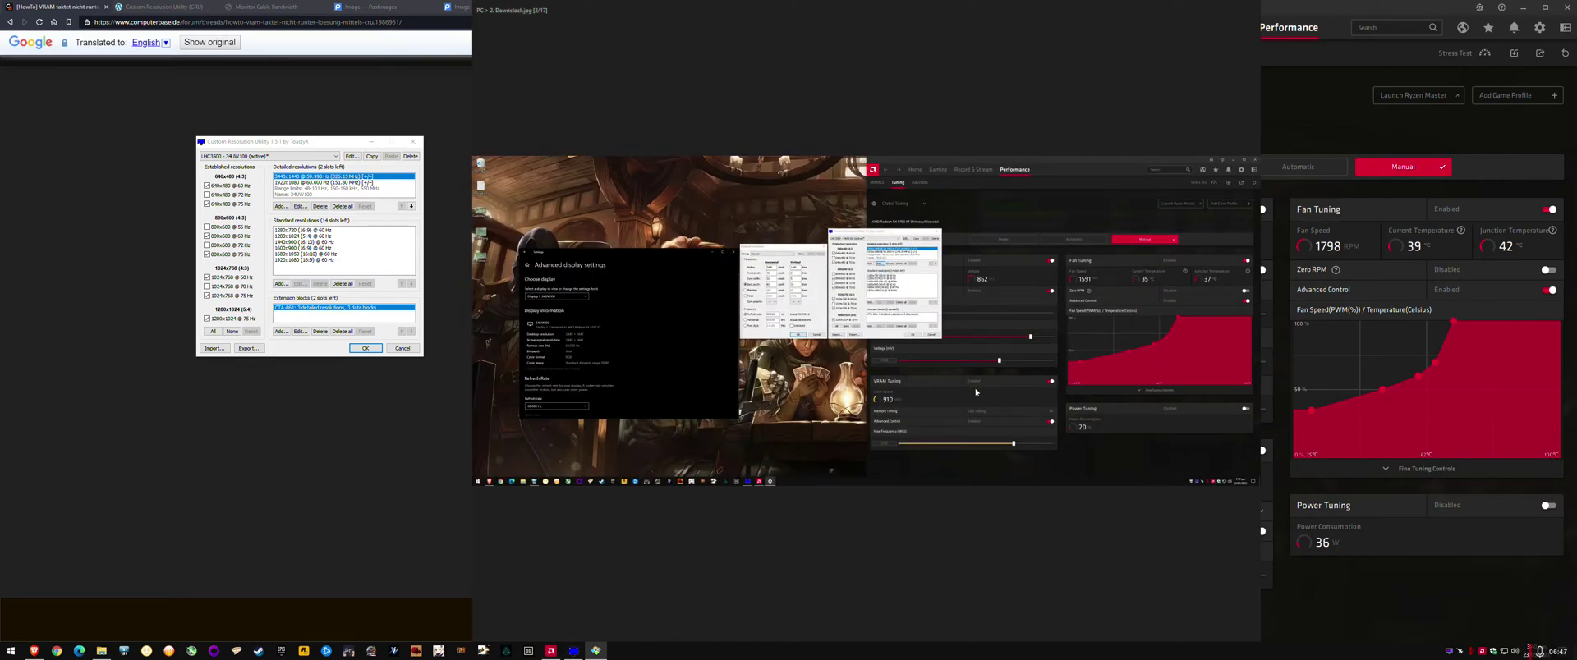
pyautogui.scroll(3, 975, 392)
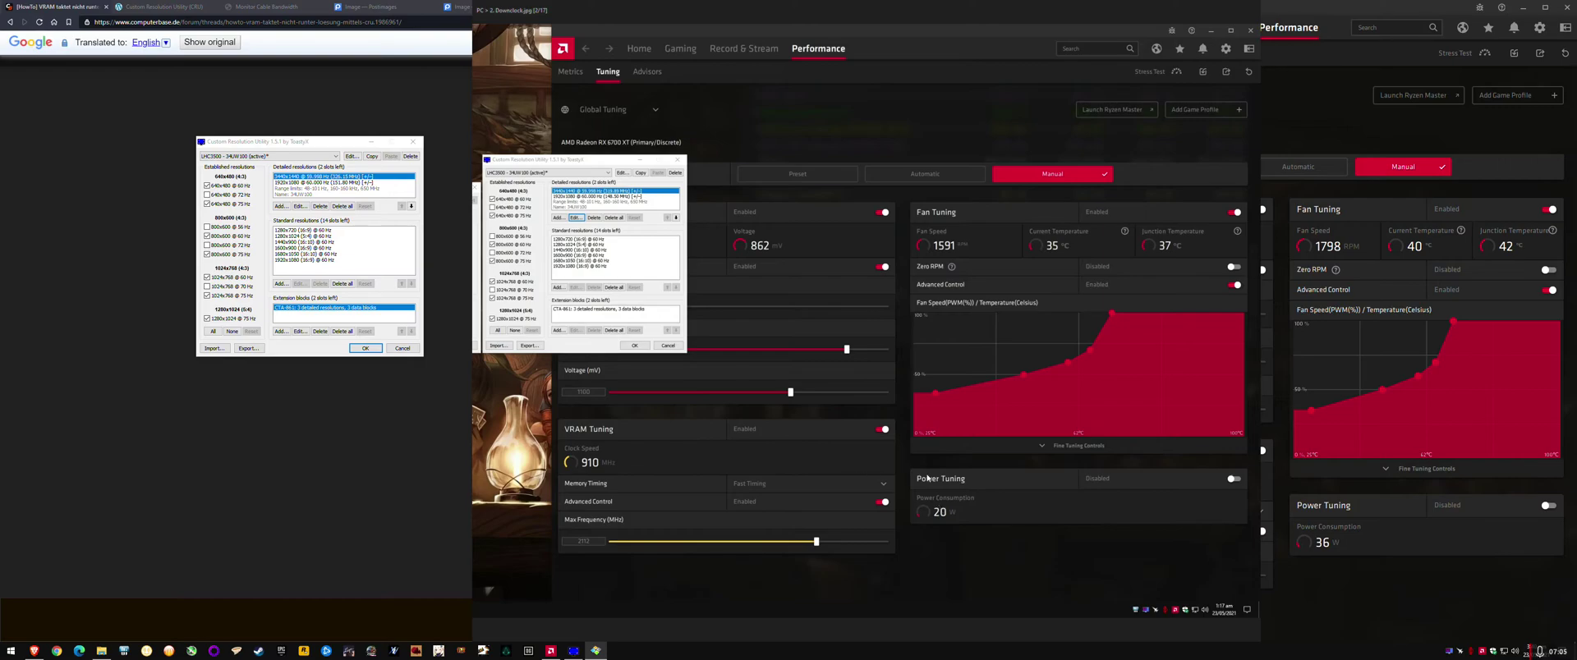
pyautogui.press('Left')
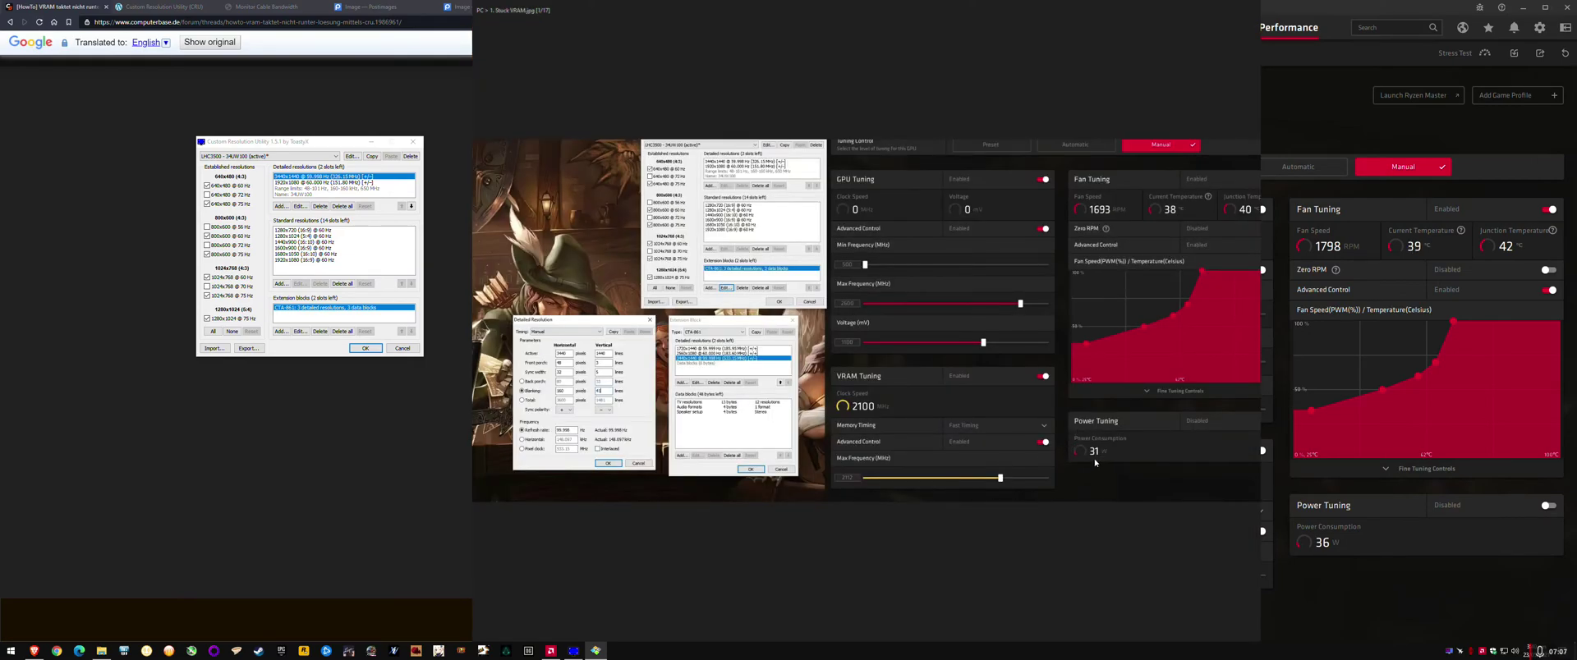
pyautogui.press('Right')
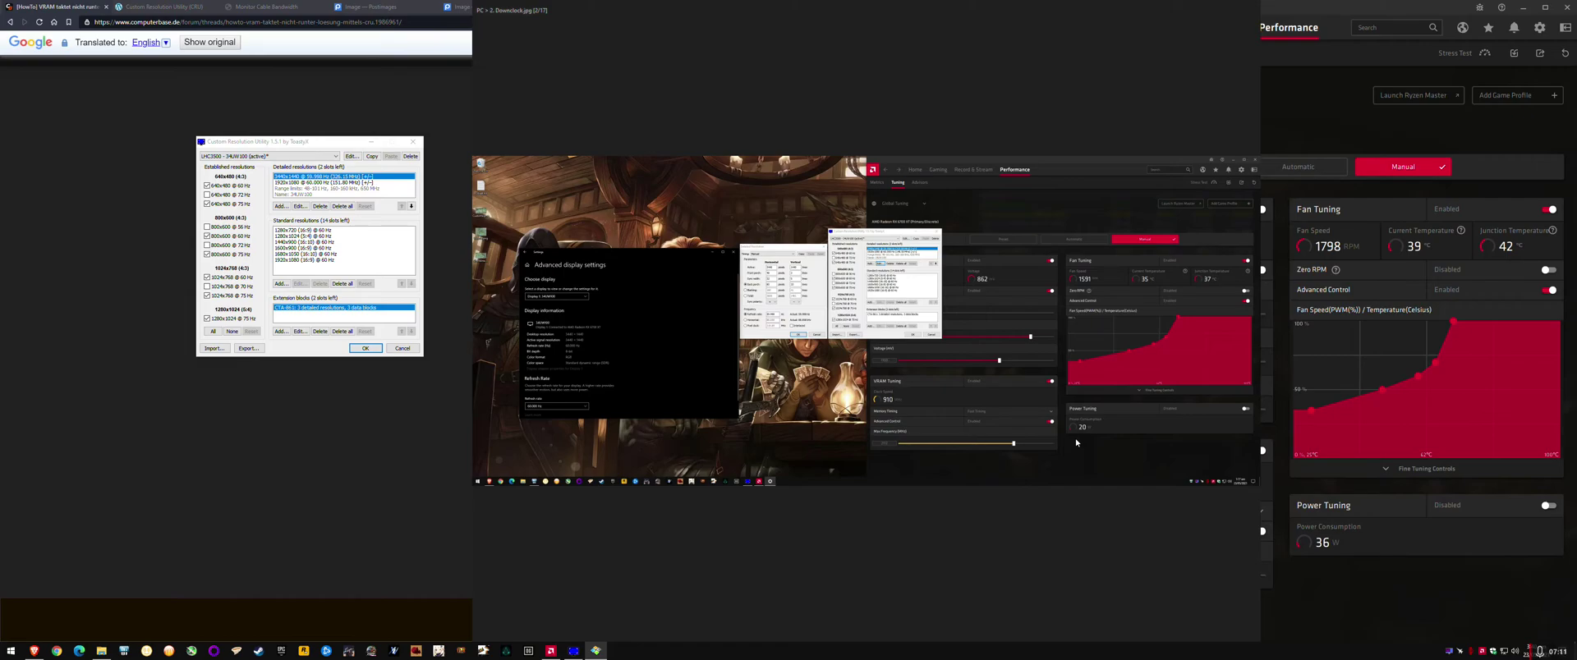
pyautogui.scroll(5, 1075, 437)
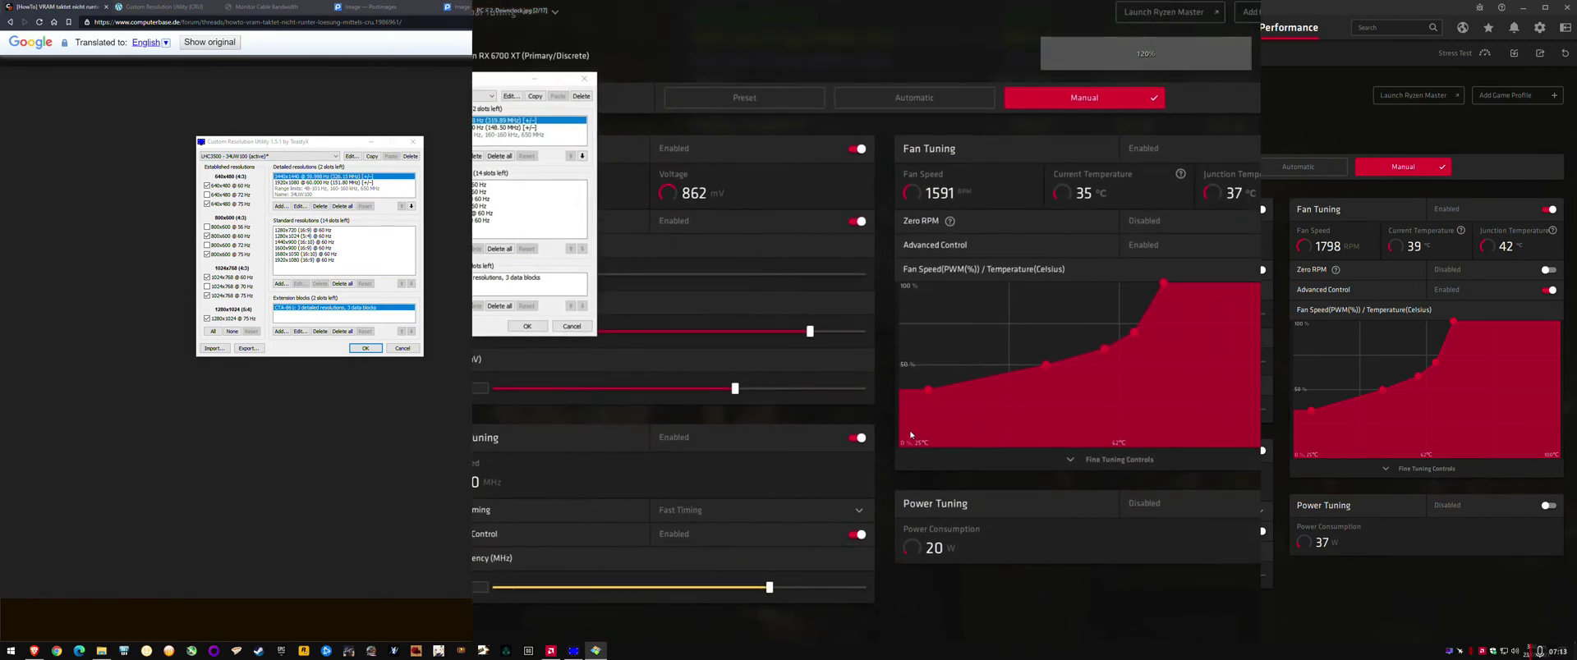
pyautogui.moveTo(955, 428); pyautogui.dragTo(943, 441)
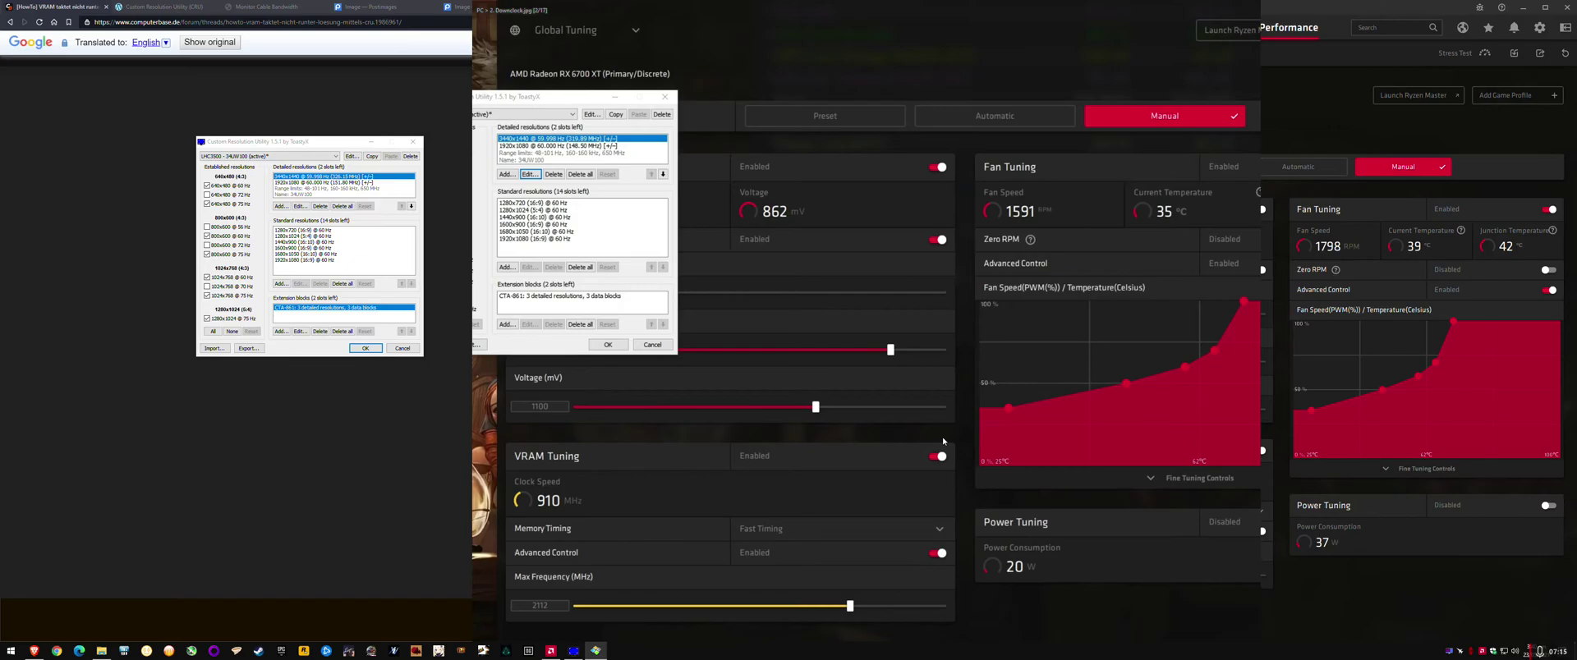
pyautogui.scroll(-1, 942, 441)
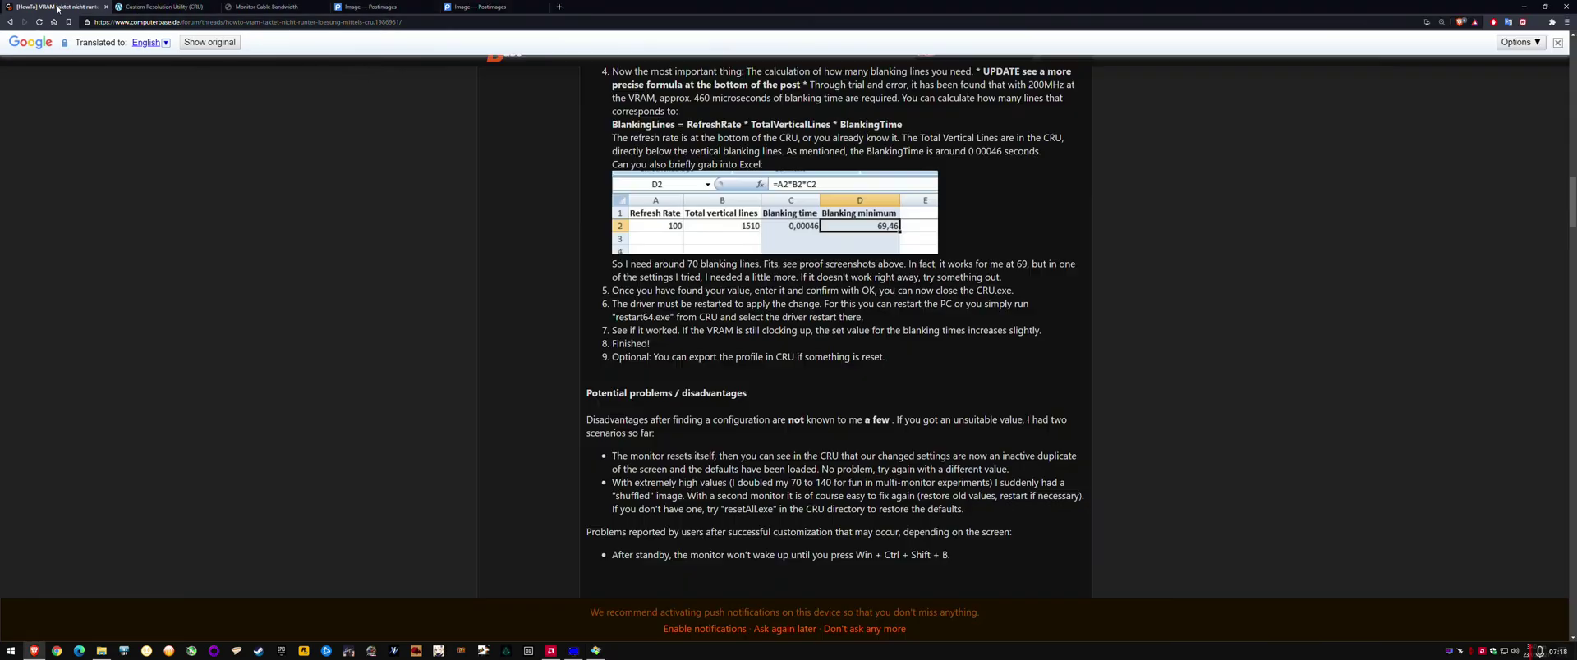
pyautogui.scroll(5, 586, 317)
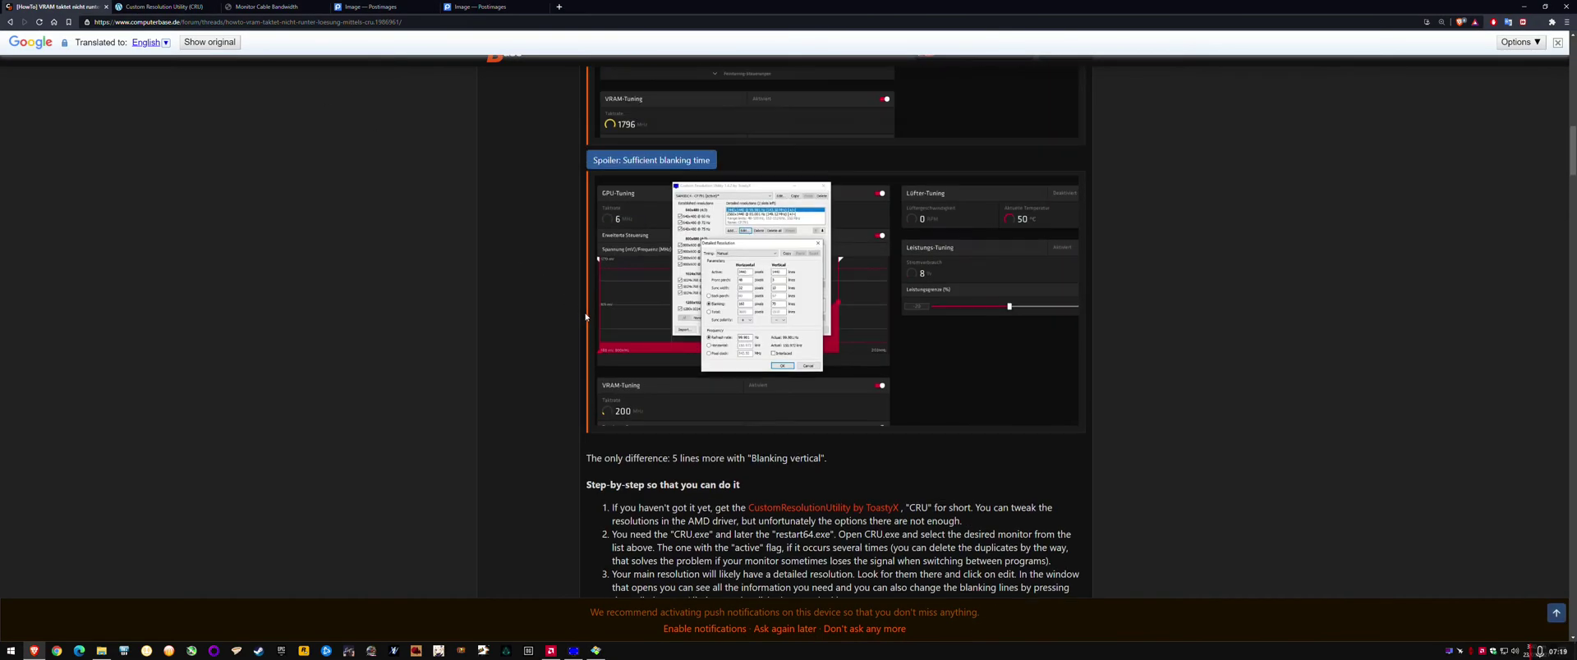
pyautogui.scroll(15, 586, 317)
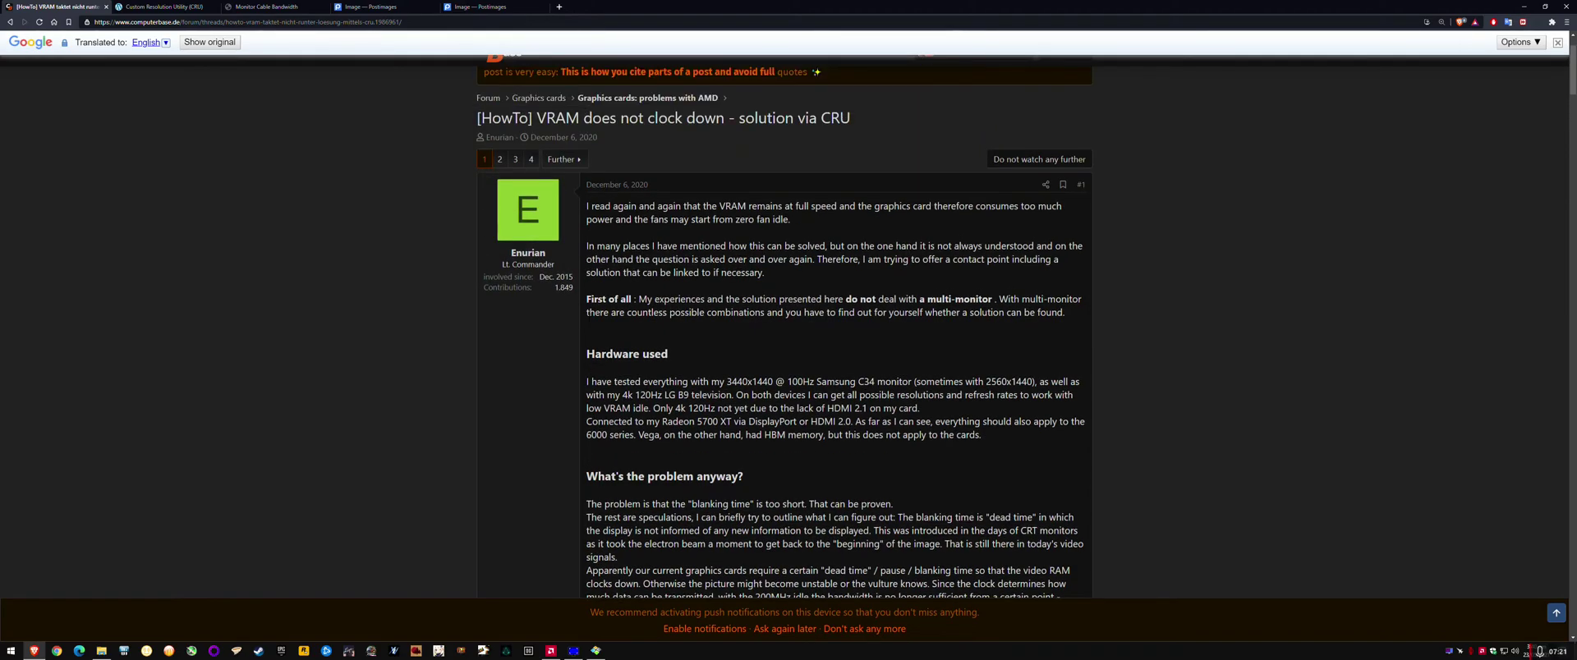
pyautogui.scroll(-3, 740, 363)
pyautogui.scroll(-7, 740, 363)
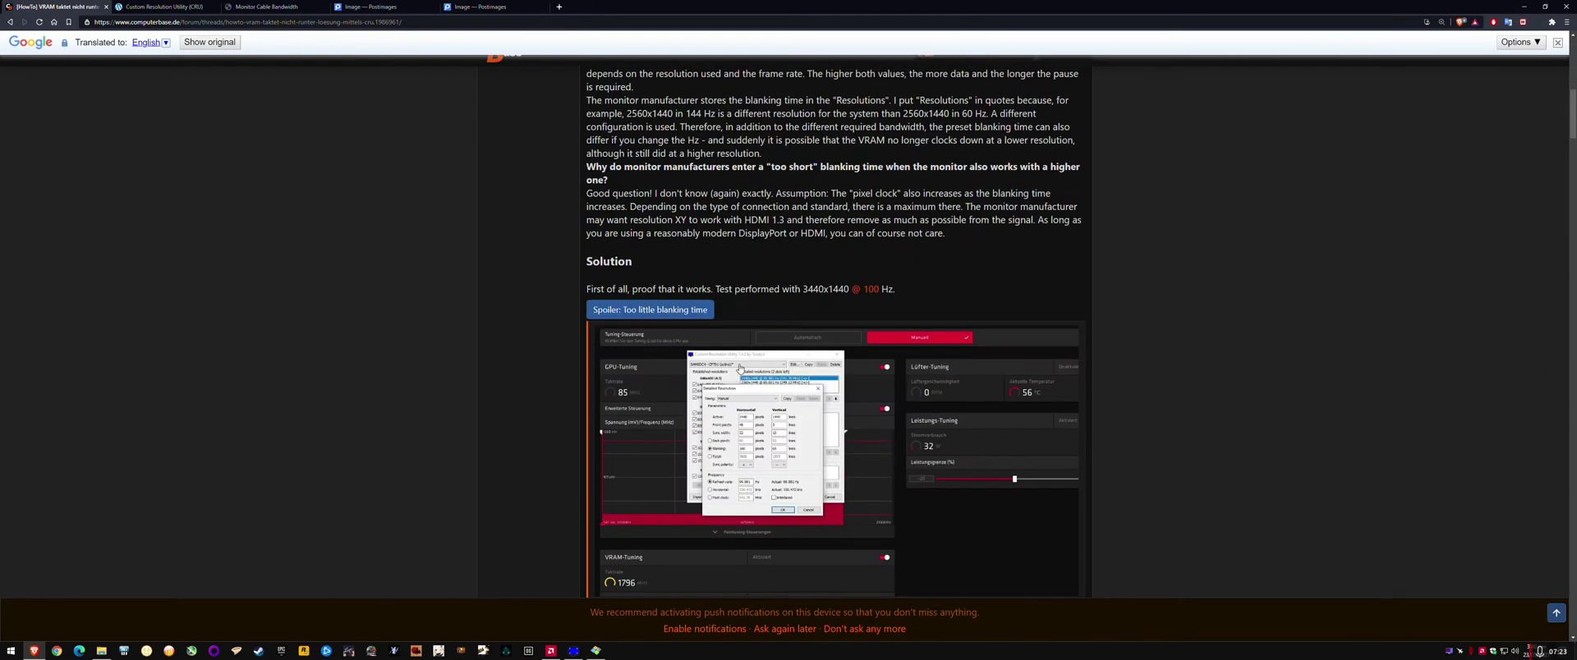
pyautogui.scroll(-4, 739, 362)
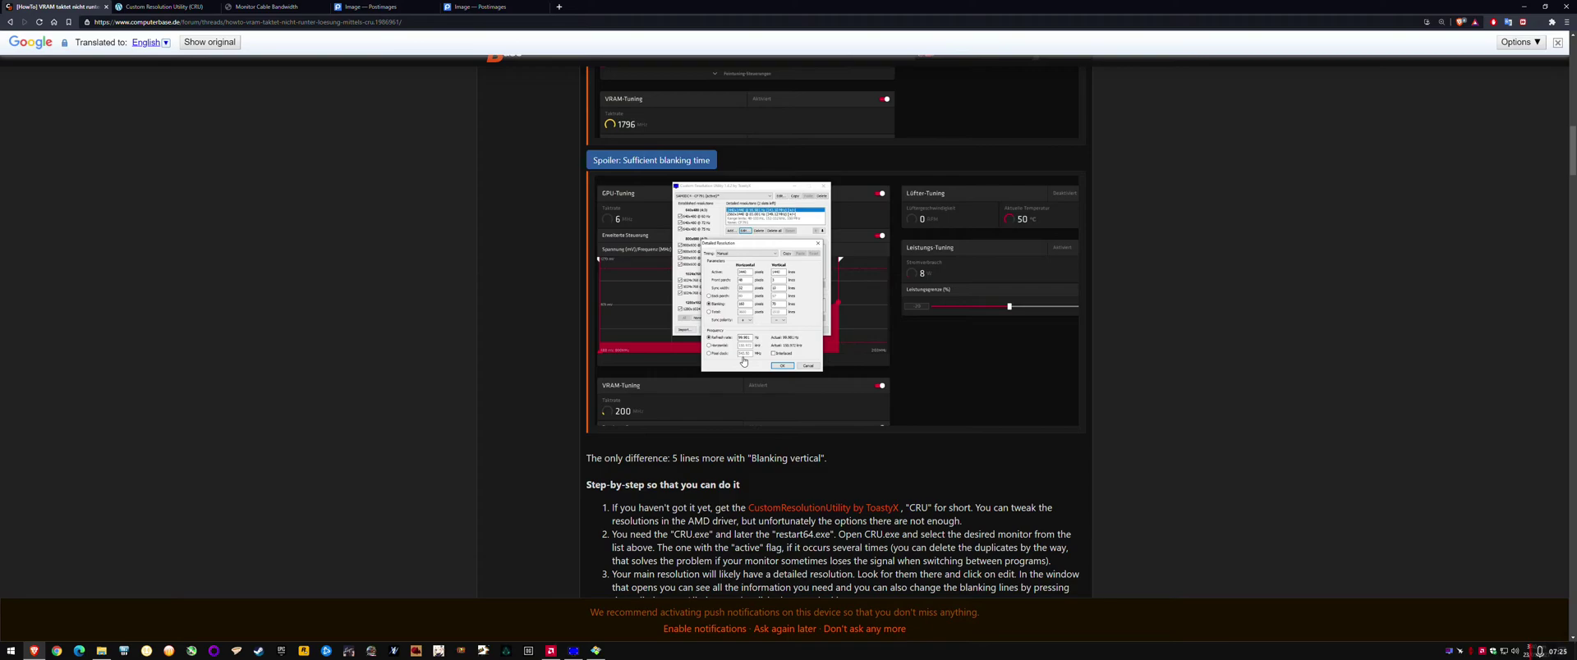
pyautogui.scroll(5, 680, 306)
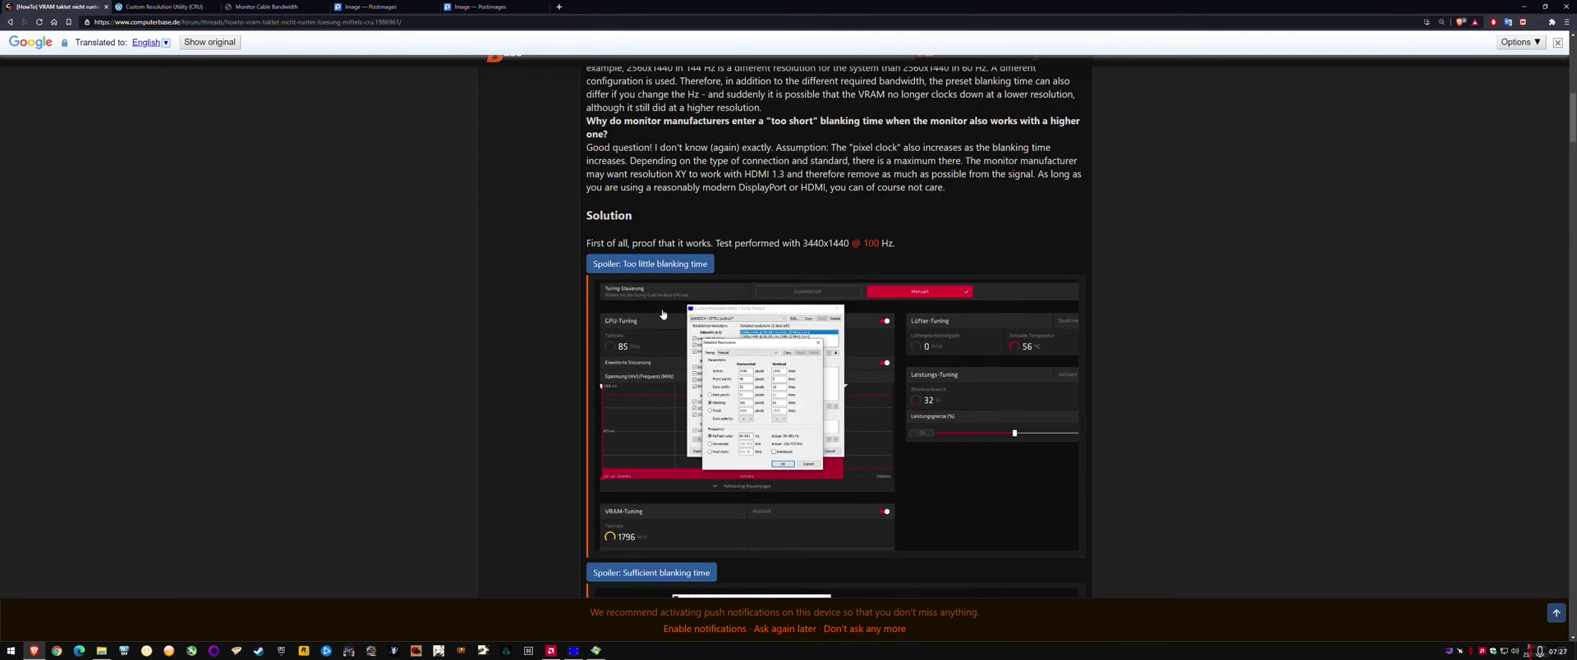
pyautogui.scroll(-2, 623, 351)
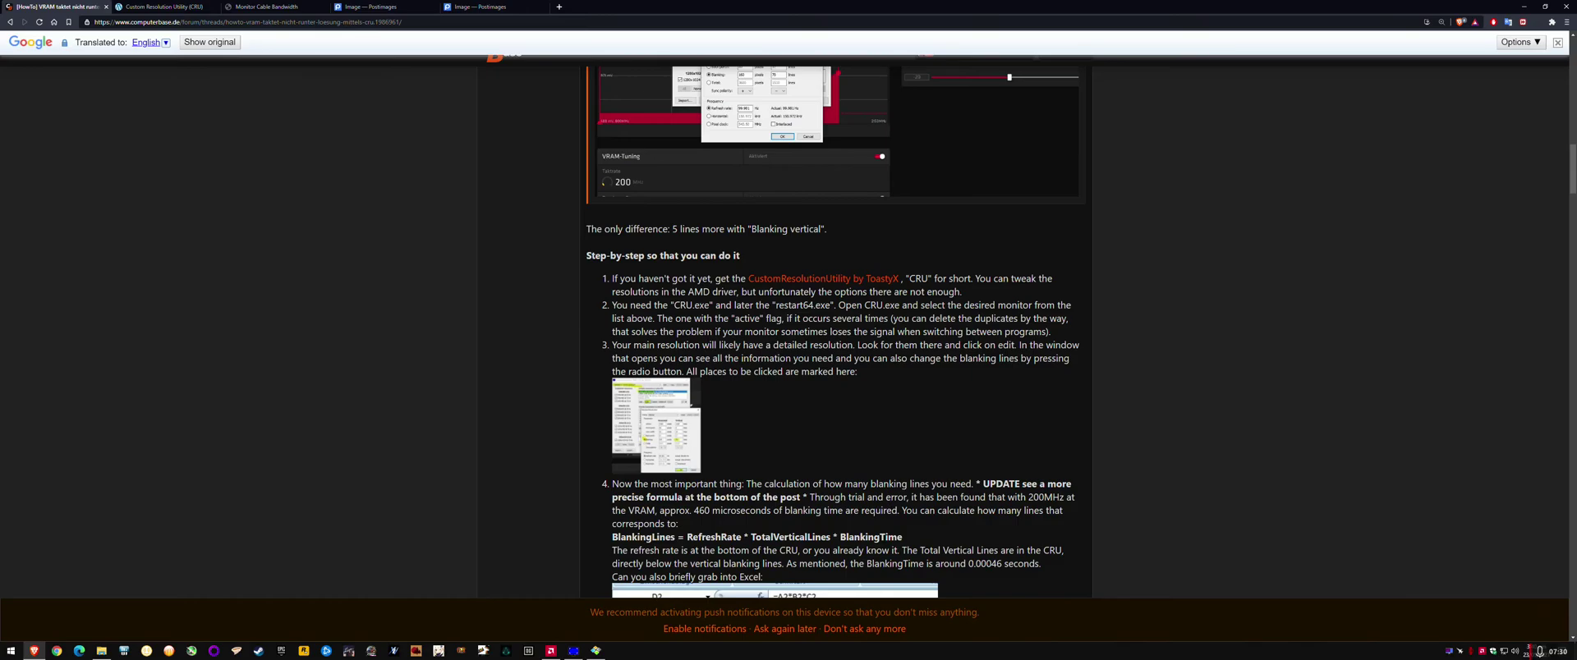
pyautogui.scroll(-5, 752, 359)
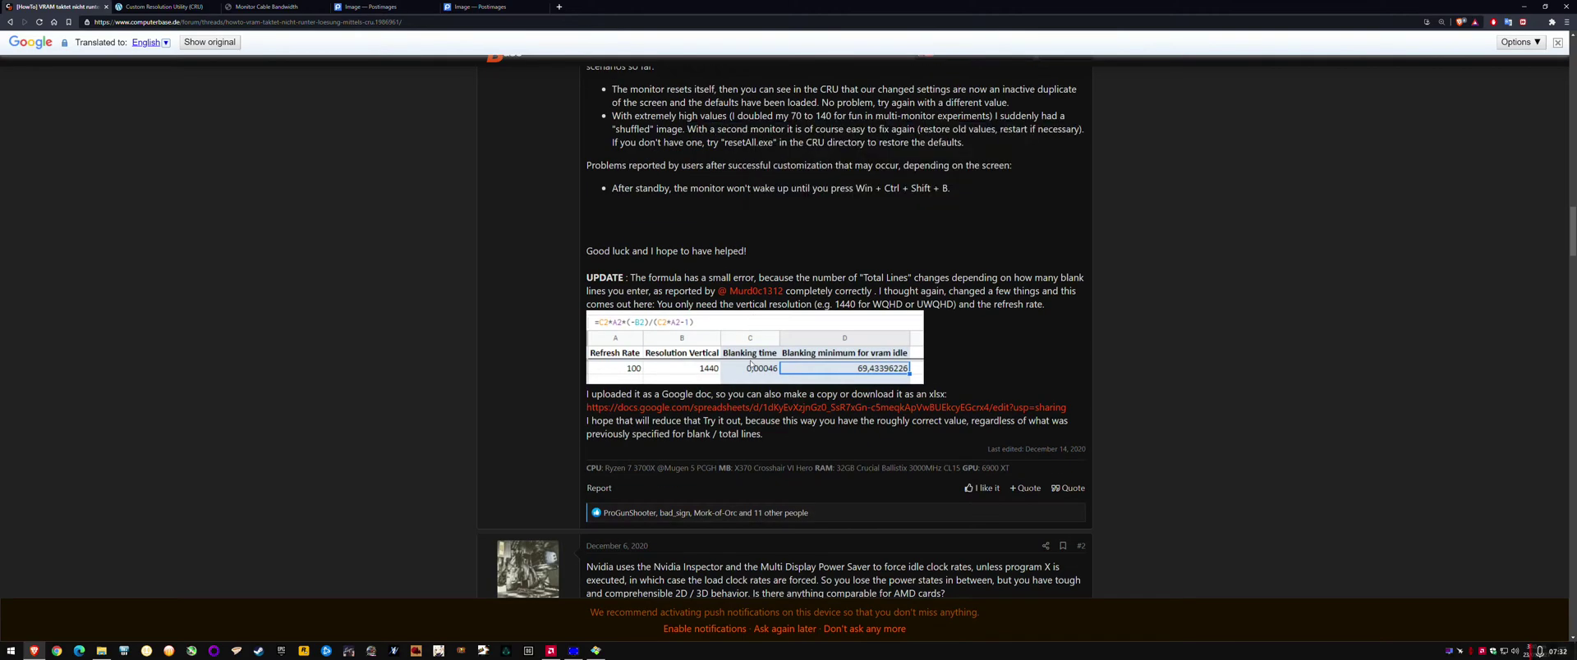
pyautogui.scroll(10, 748, 358)
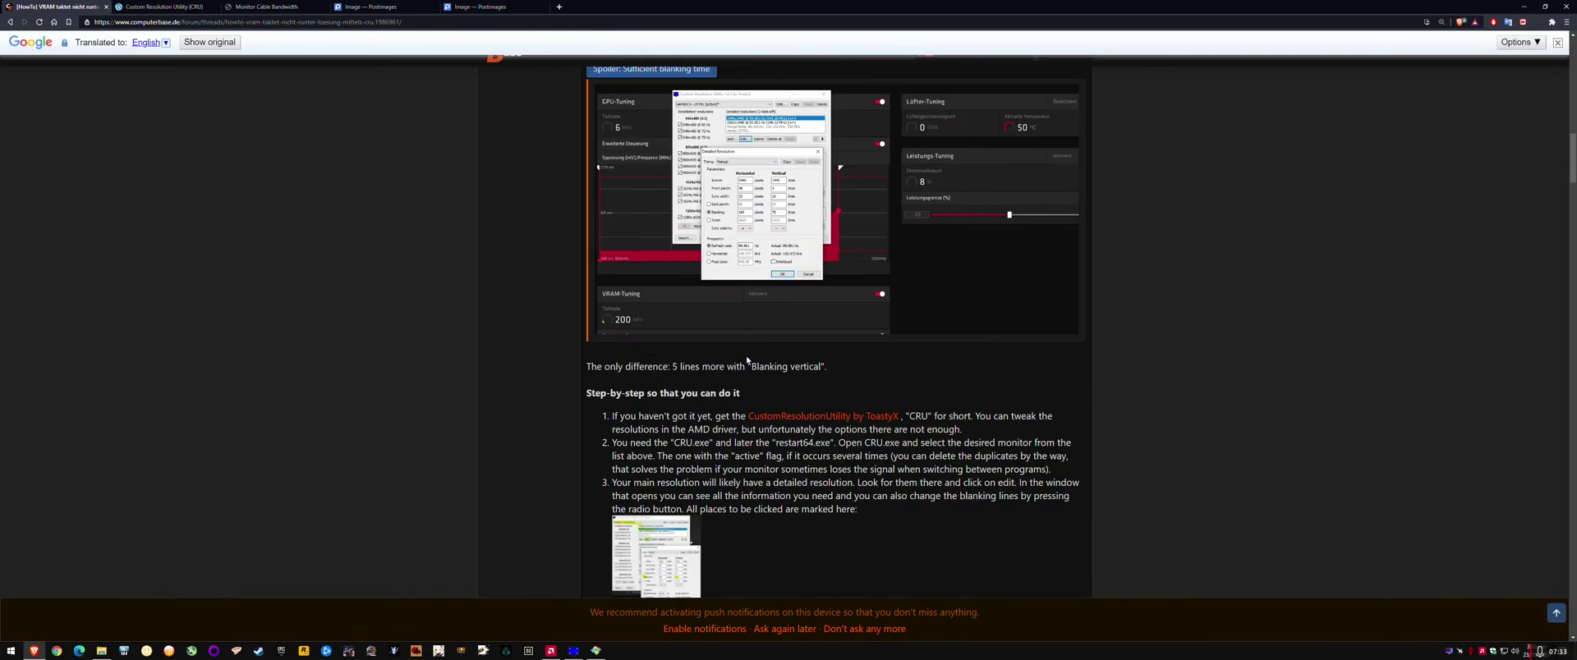
pyautogui.scroll(15, 747, 359)
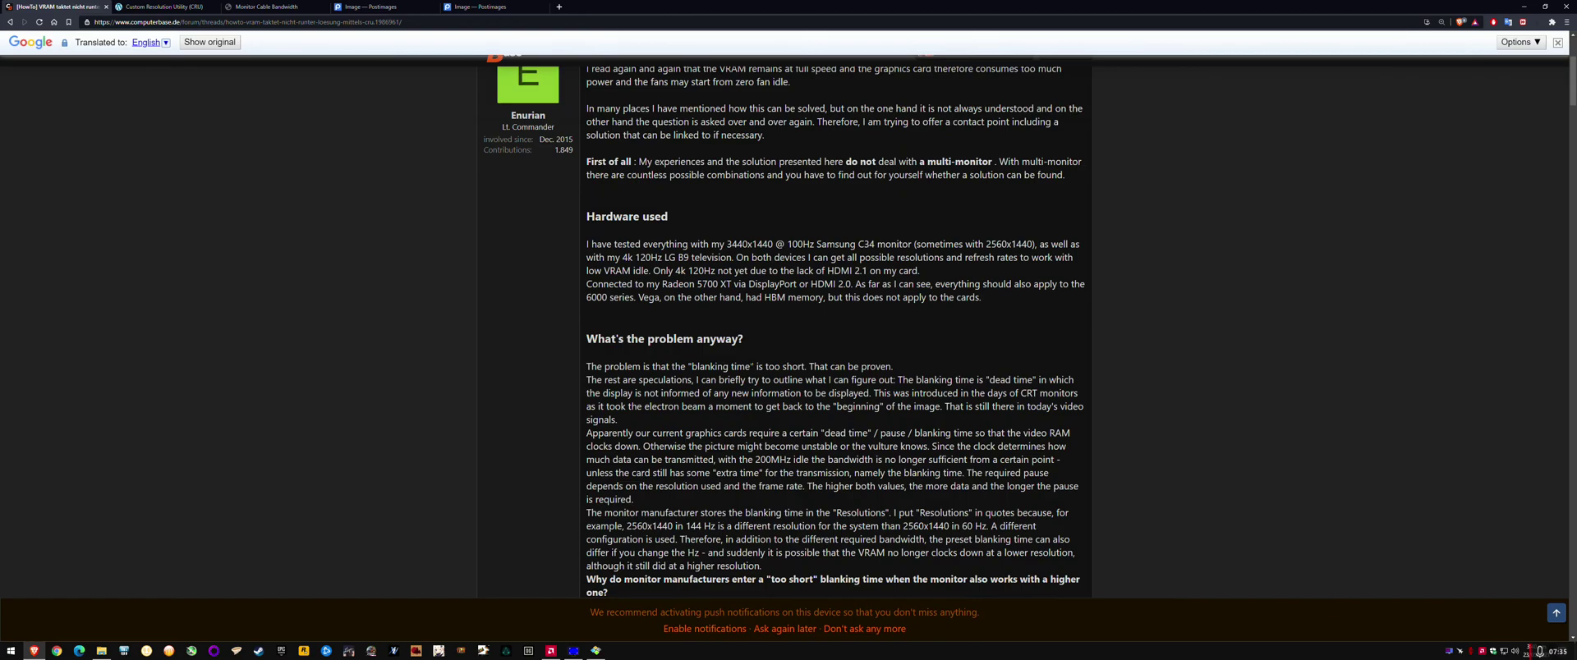
pyautogui.scroll(2, 750, 364)
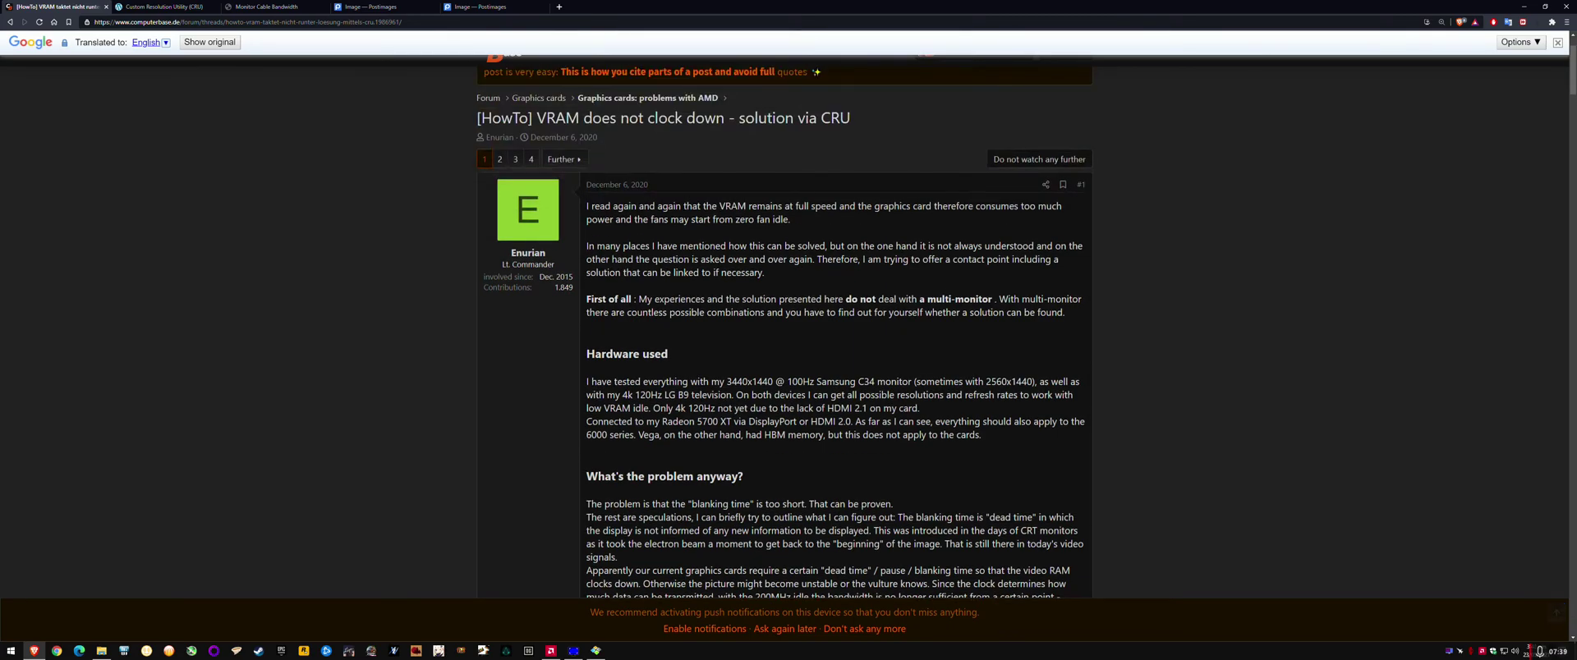
# - Bring CRU and the tuning-screenshot viewer back to the front
pyautogui.moveTo(702, 419)
pyautogui.moveTo(581, 656)
pyautogui.click(578, 653)
pyautogui.click(597, 652)
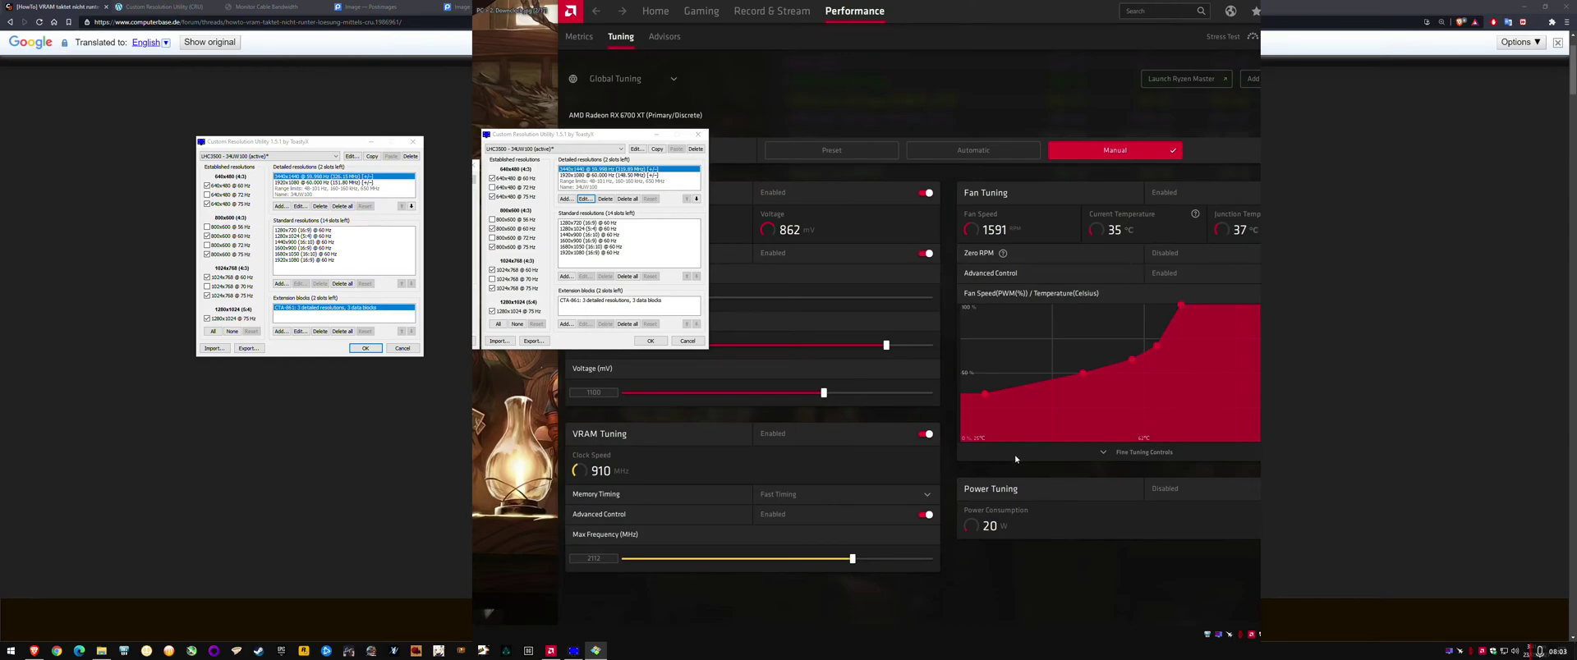
pyautogui.scroll(-1, 1016, 467)
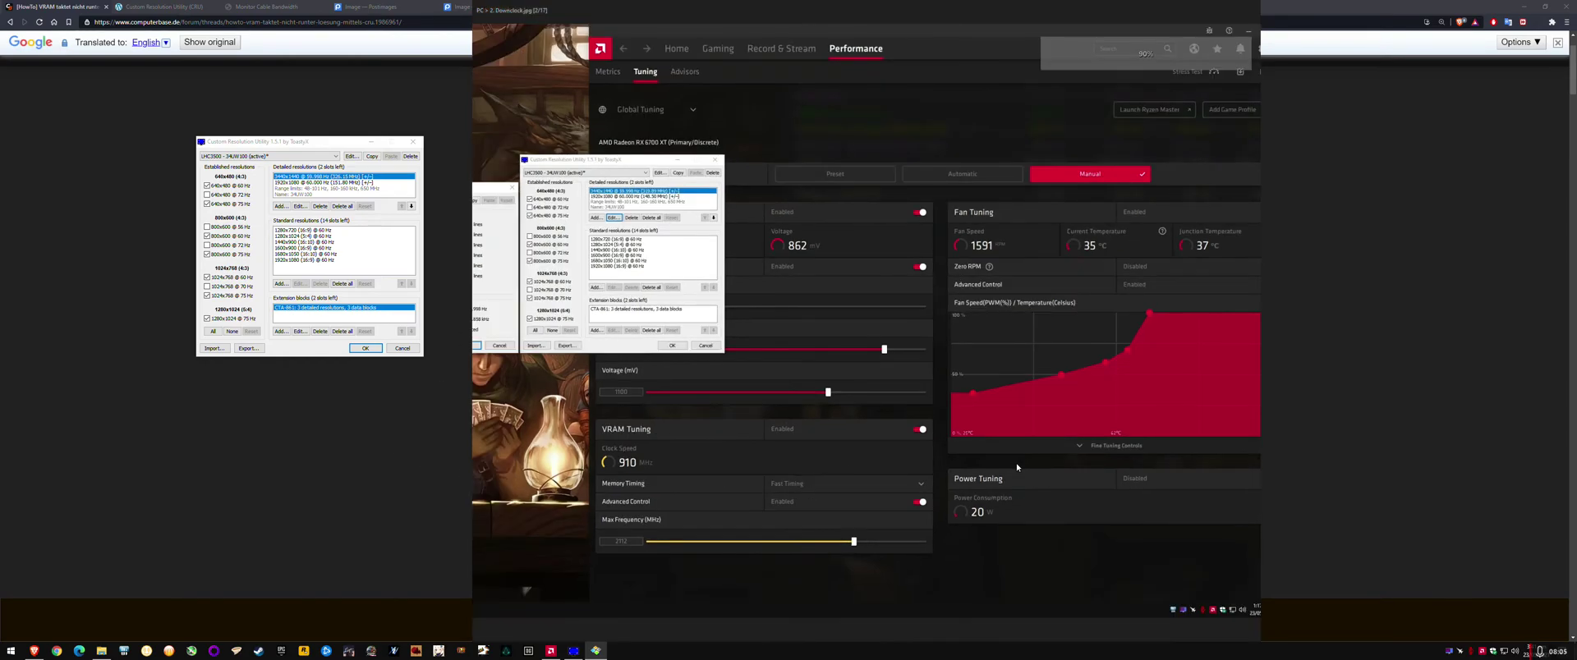
# - Step to 3. Result.jpg showing VRAM idling at 14 MHz, then close the viewer
pyautogui.press('Right')
pyautogui.press('Right')
pyautogui.press('Left')
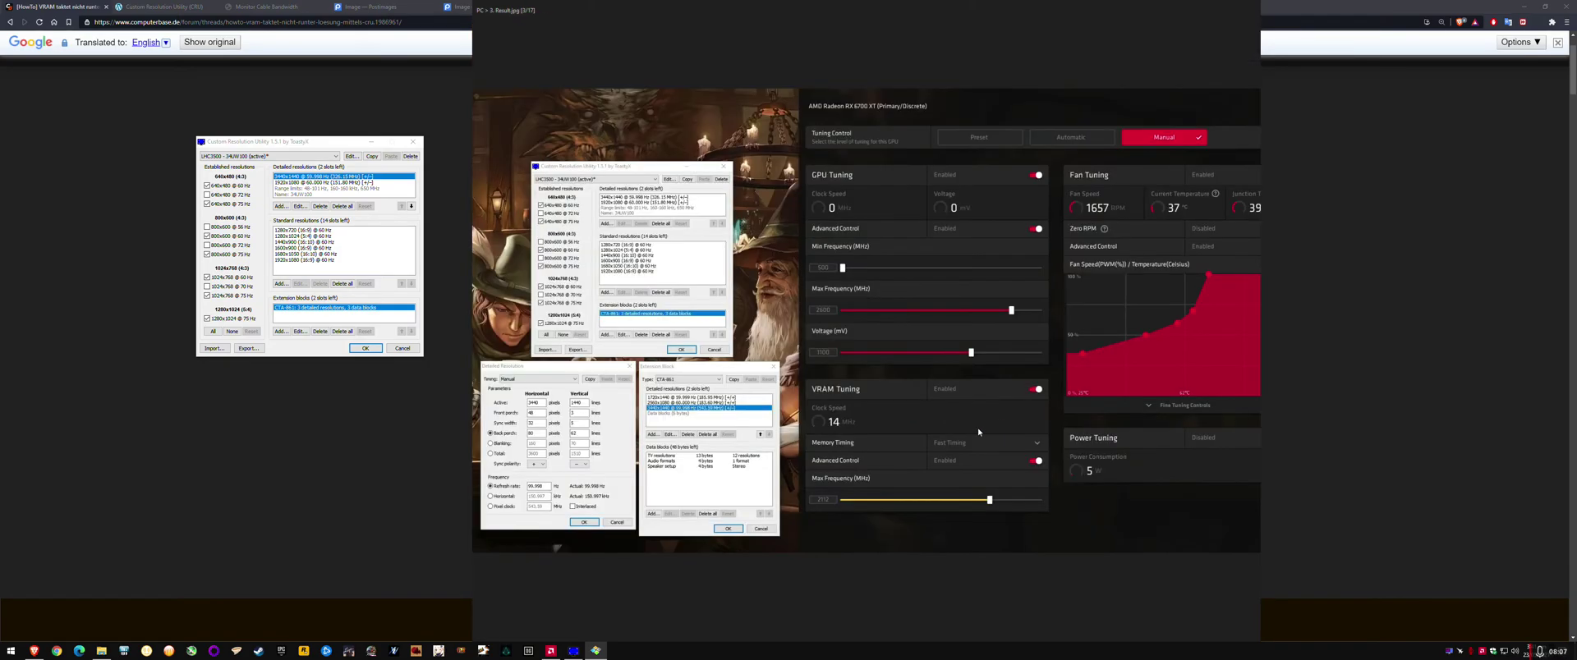
pyautogui.scroll(1, 1002, 460)
pyautogui.scroll(2, 1027, 487)
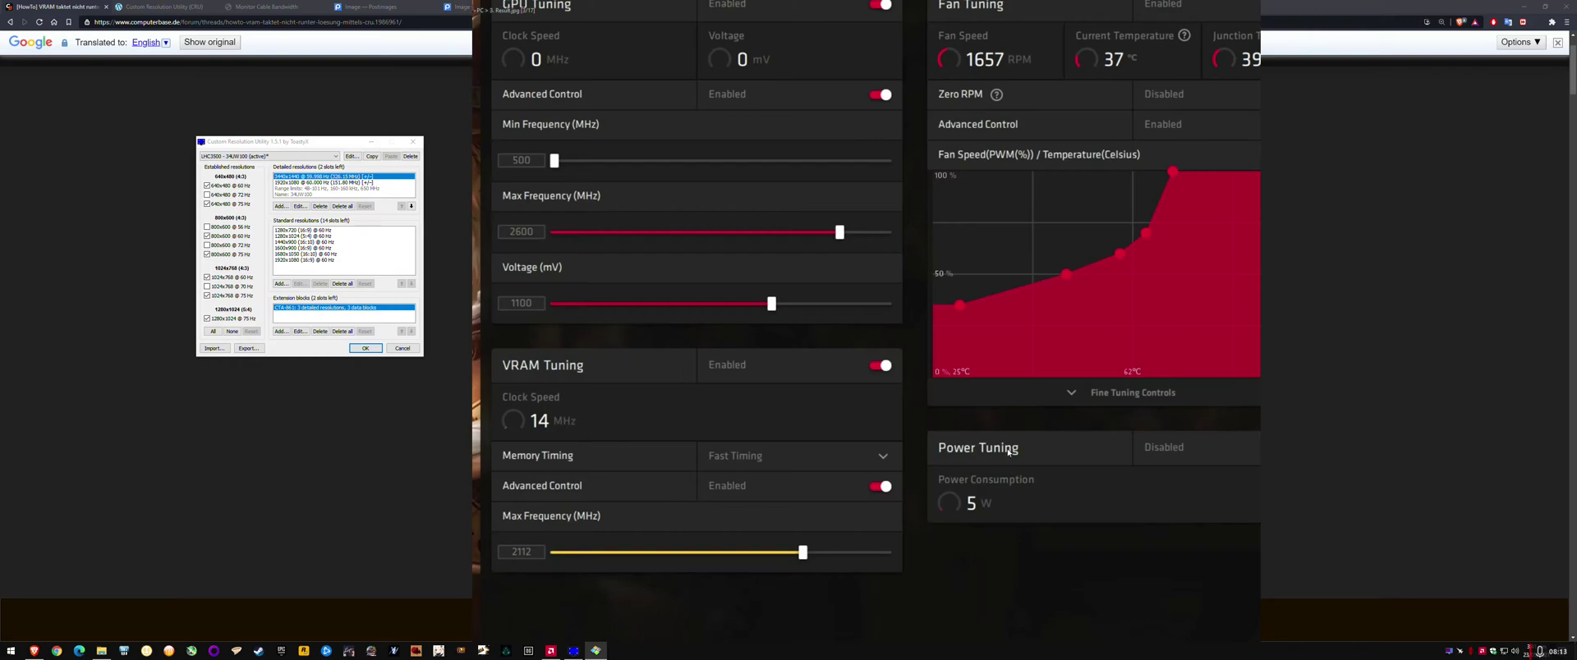
pyautogui.scroll(2, 1009, 451)
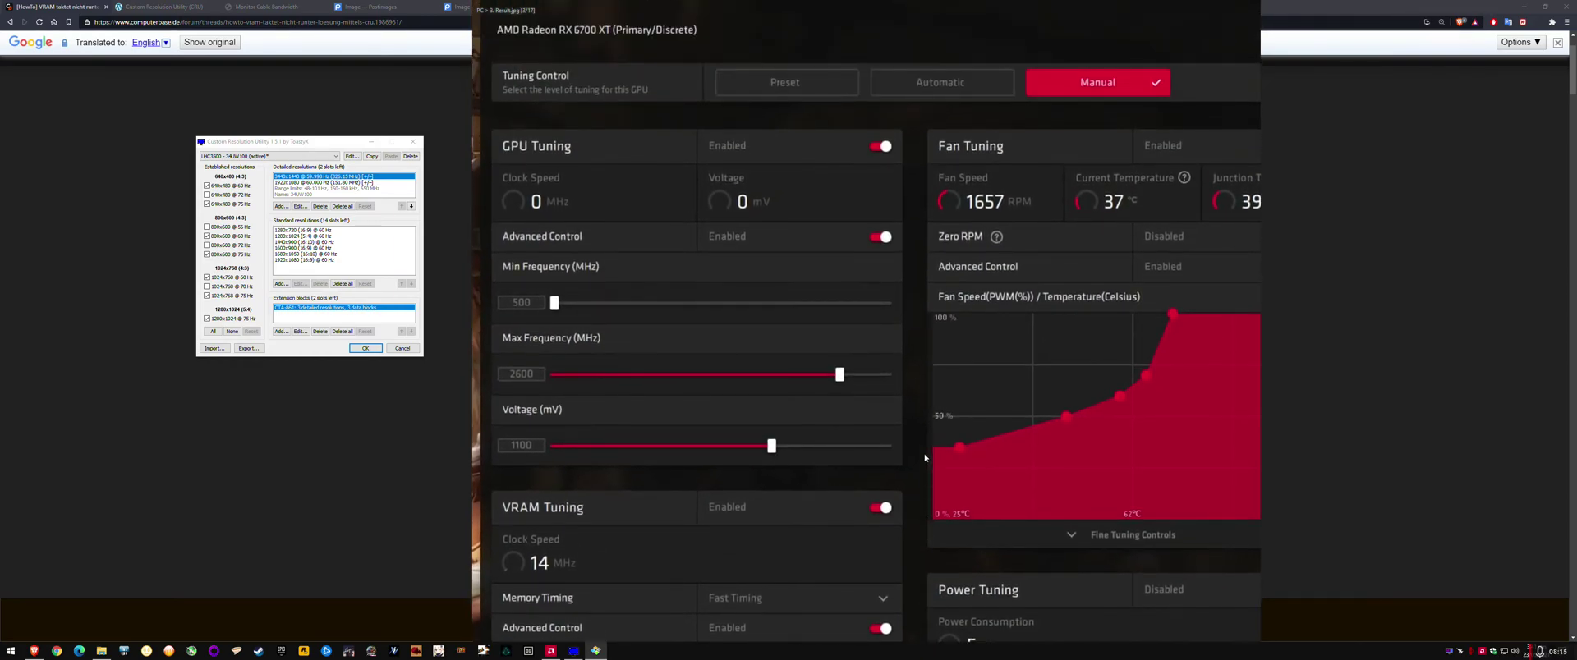
pyautogui.press('Left')
pyautogui.press('Left')
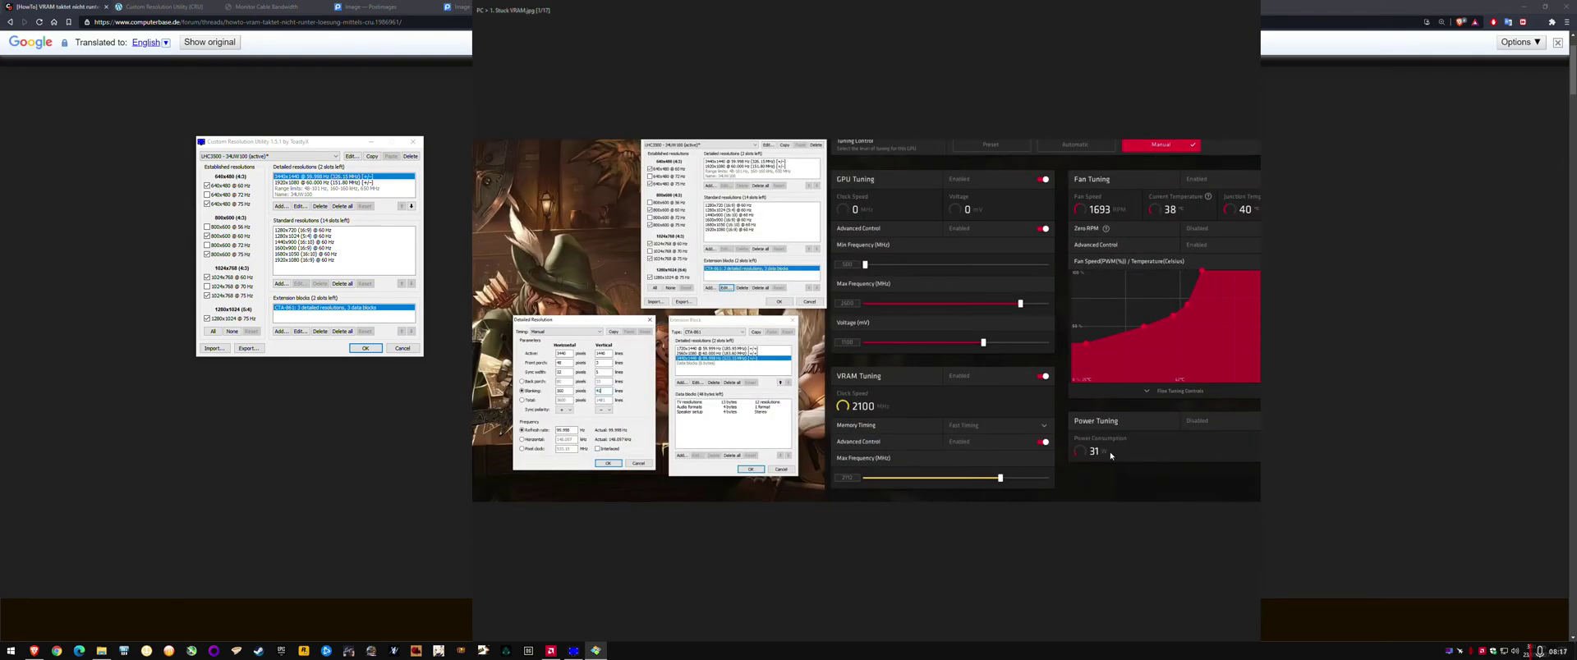
pyautogui.press('Right')
pyautogui.press('Right')
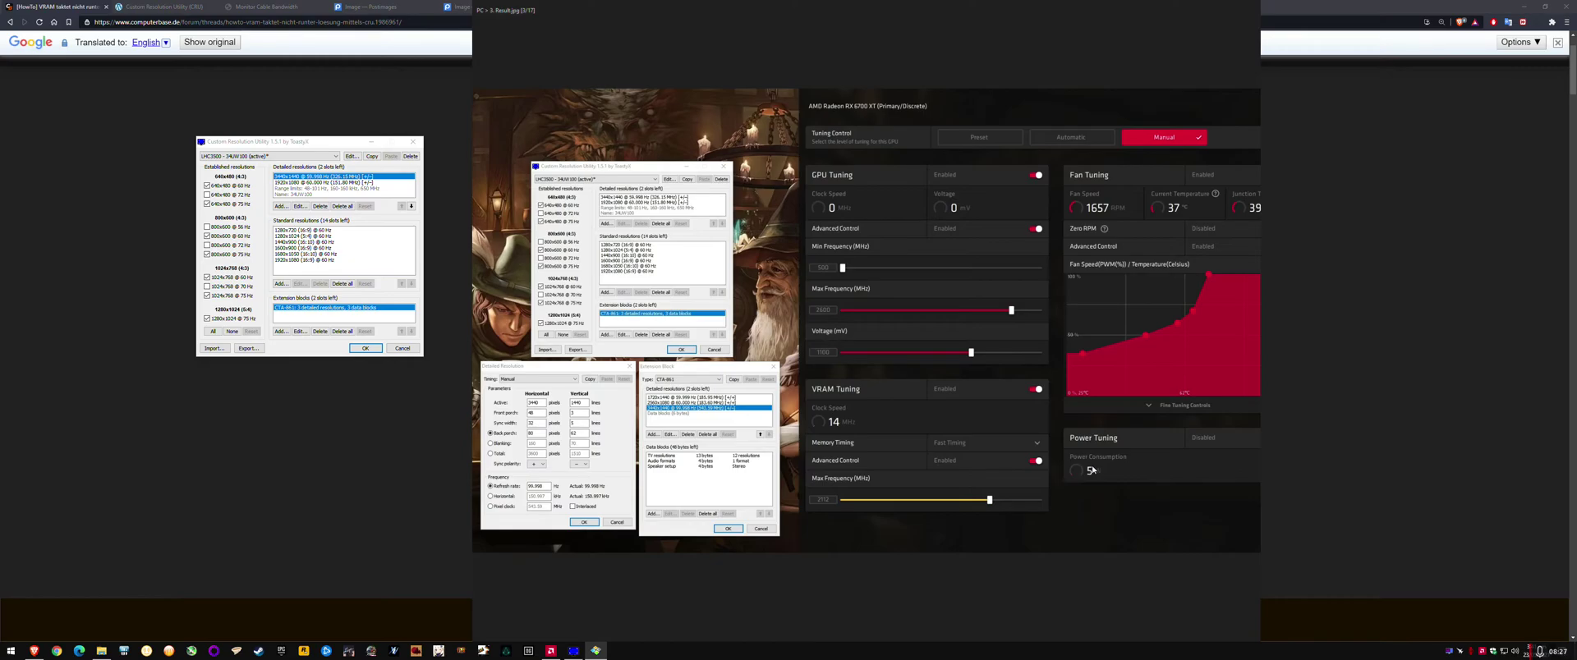
pyautogui.press('Escape')
# - Read down the translated guide to the UPDATE table's 69.43-line minimum for 100 Hz at 1440
pyautogui.scroll(-10, 558, 415)
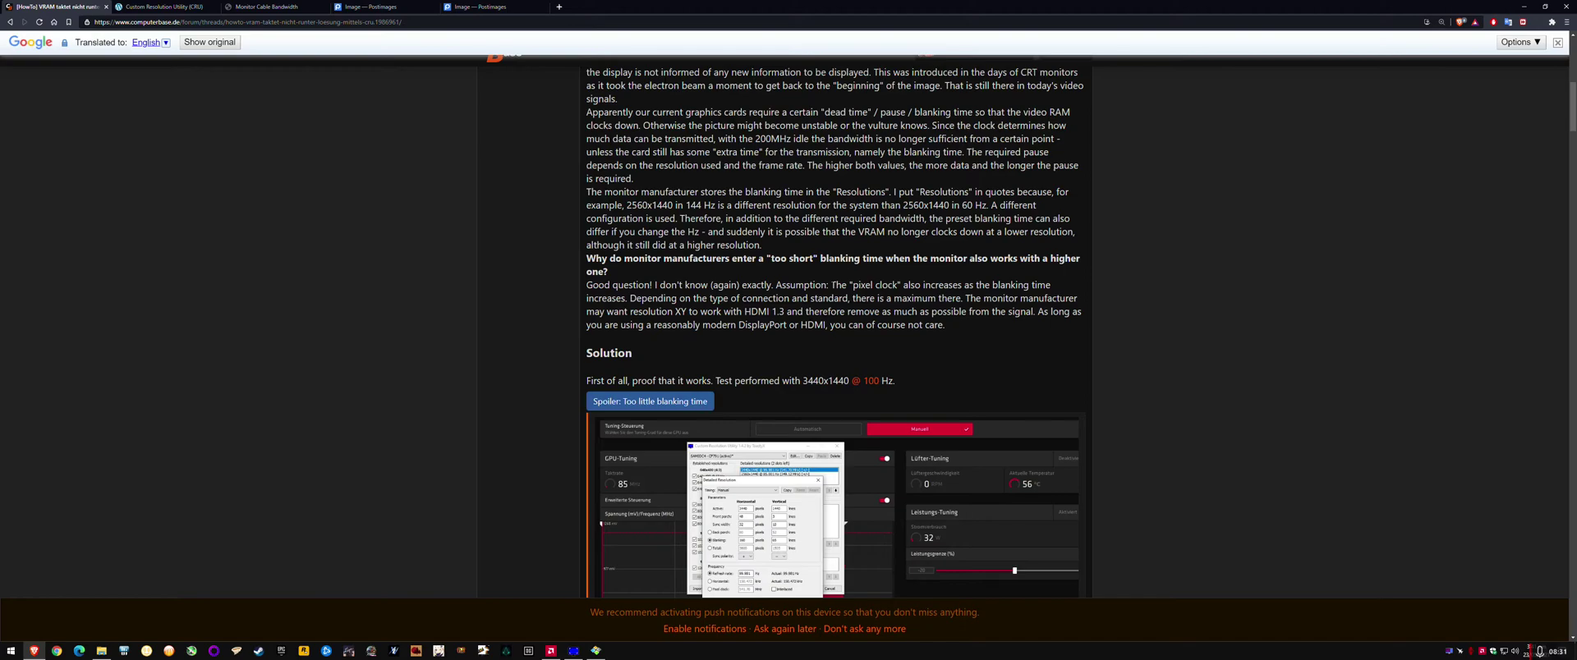
pyautogui.moveTo(831, 285)
pyautogui.moveTo(806, 309)
pyautogui.scroll(1, 840, 337)
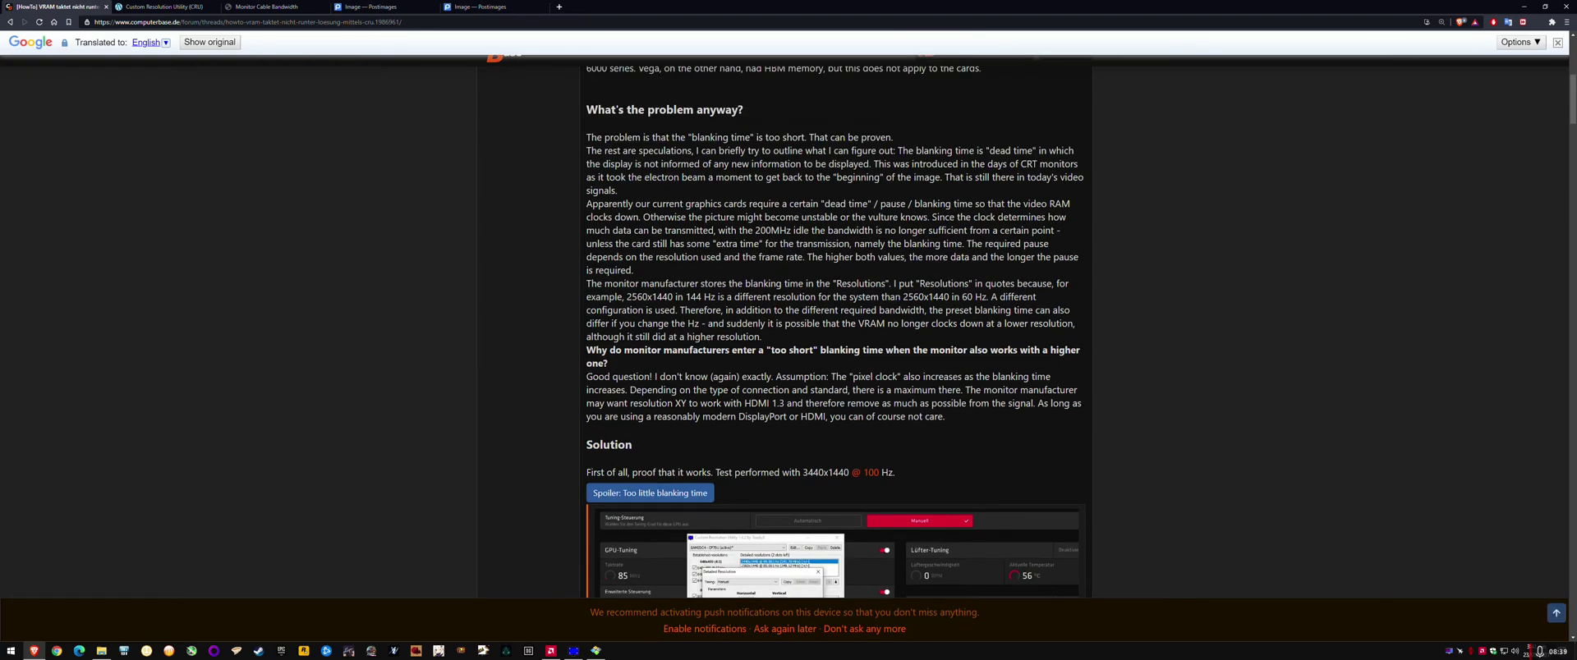
pyautogui.scroll(-1, 1000, 430)
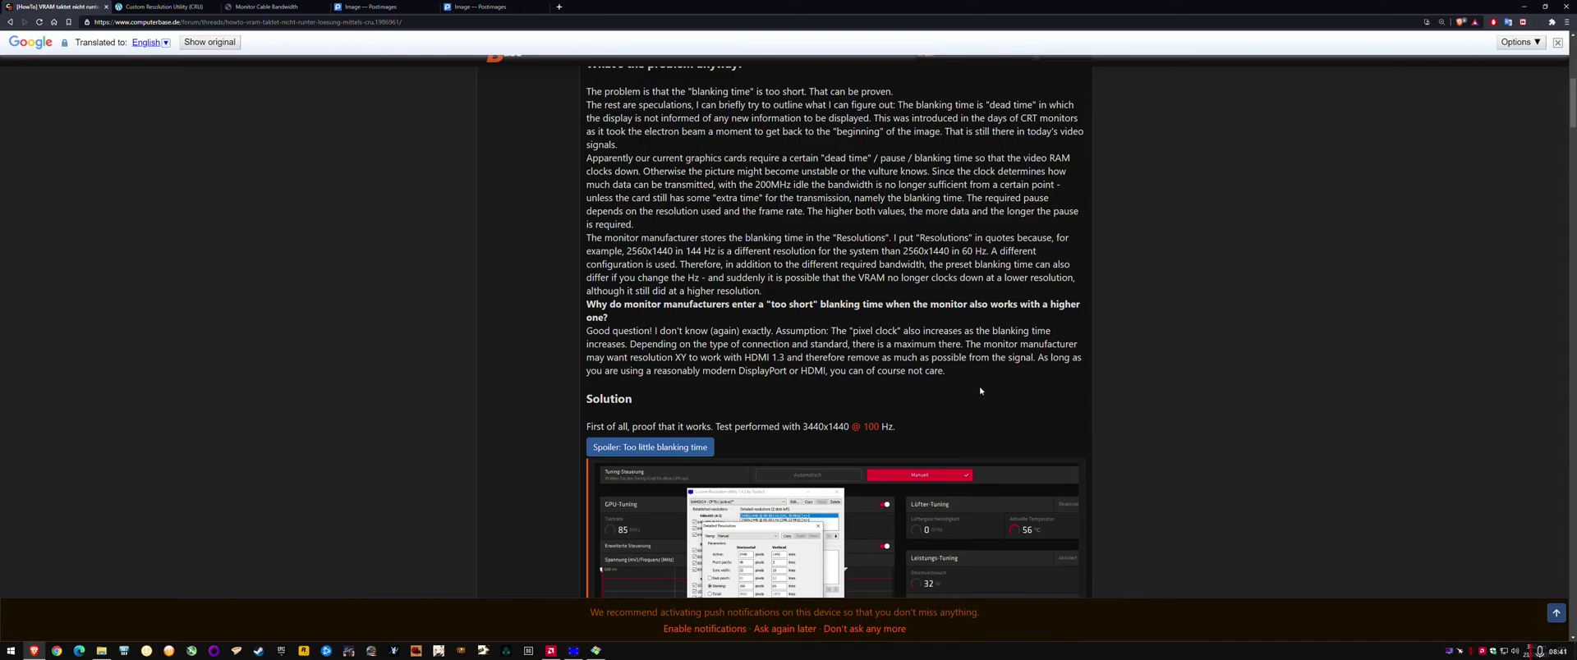
pyautogui.scroll(-15, 956, 381)
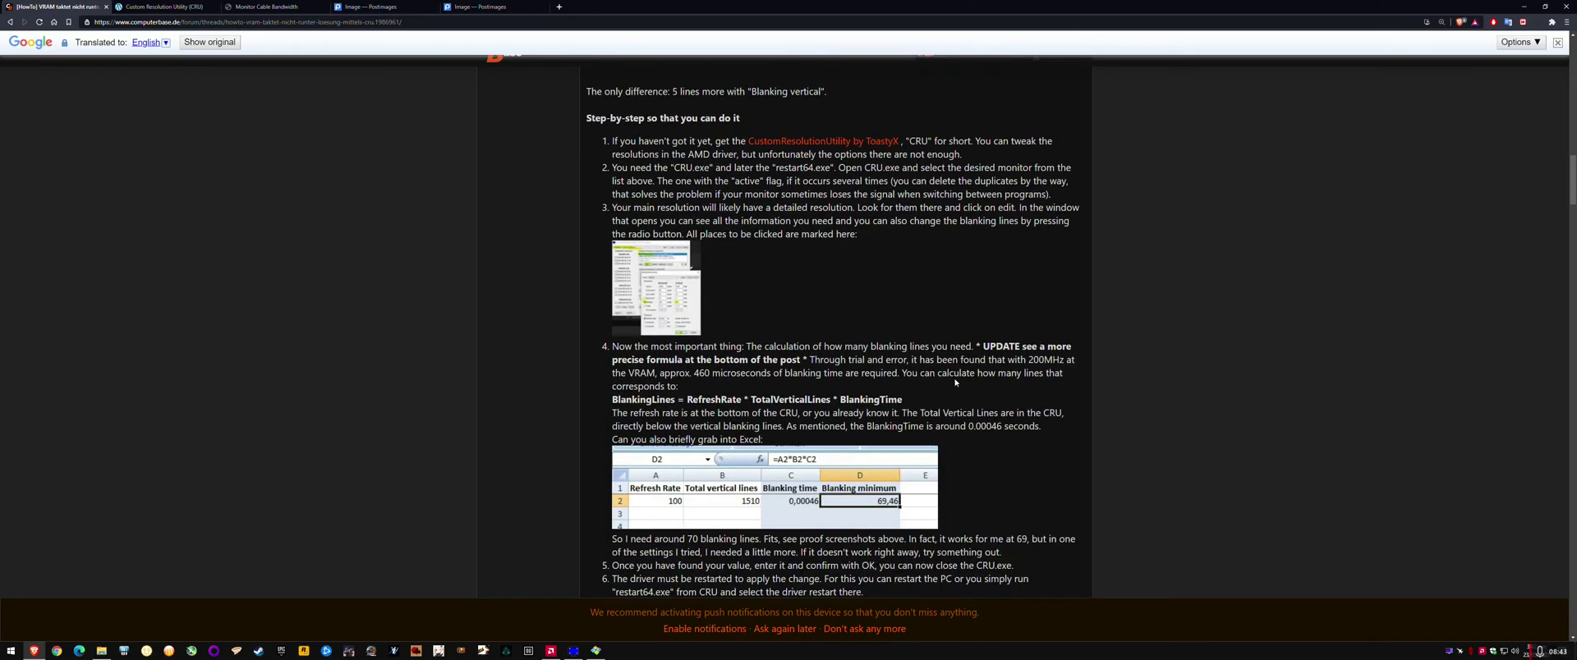
pyautogui.scroll(-7, 956, 380)
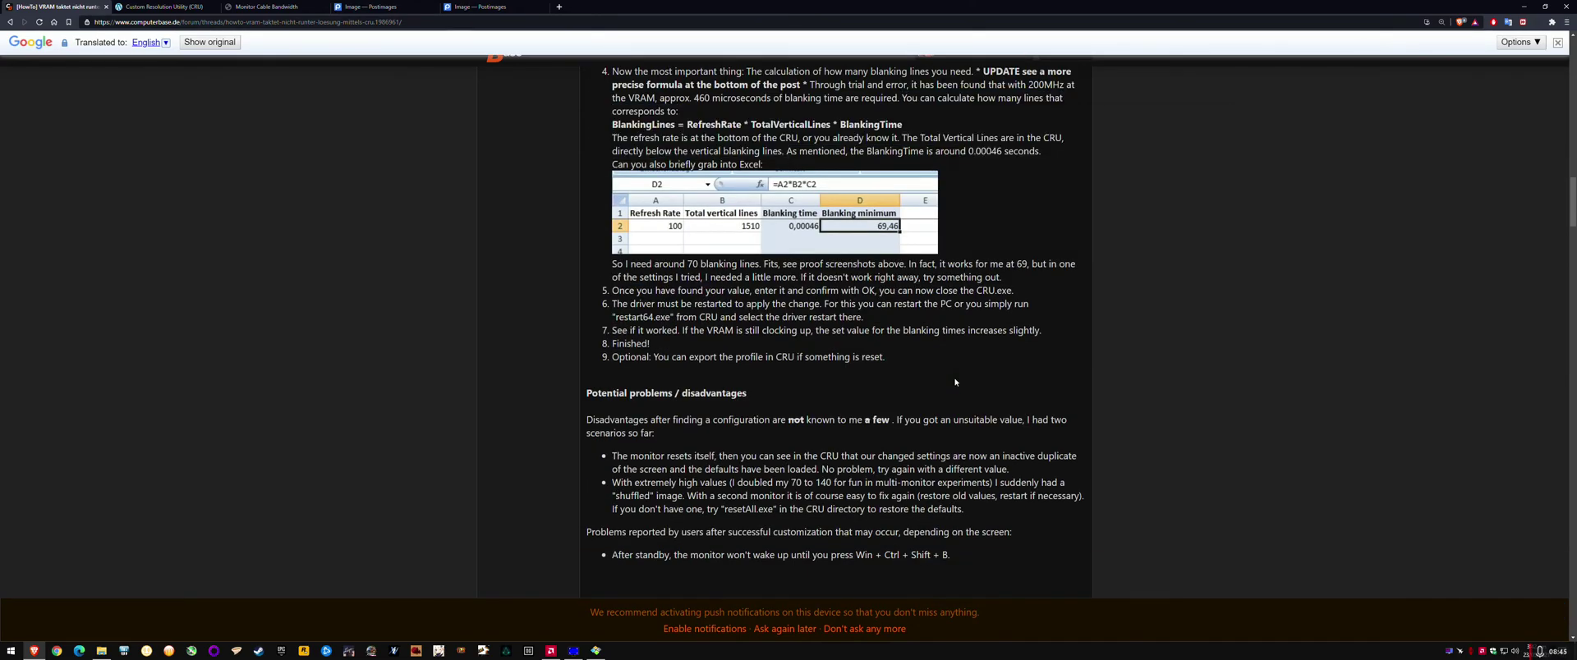
pyautogui.scroll(-3, 835, 328)
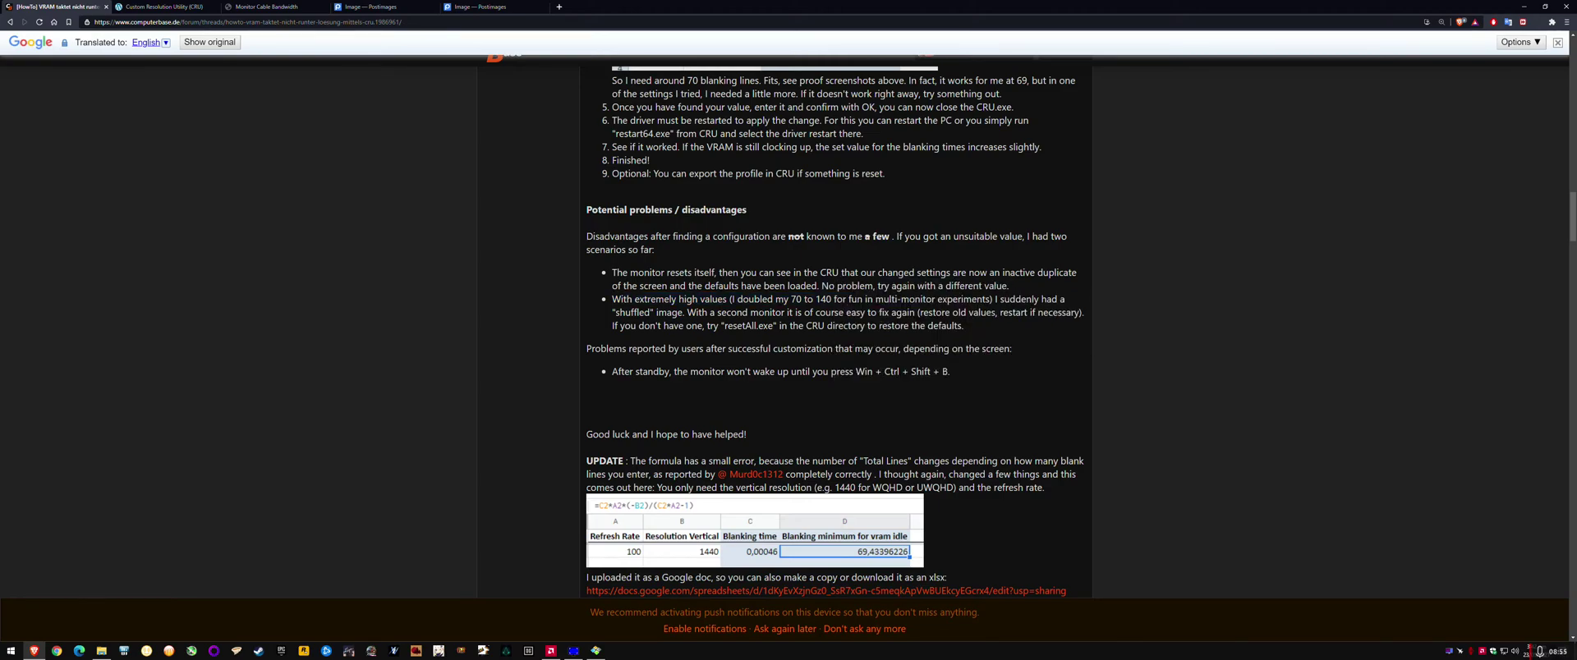
pyautogui.scroll(-2, 774, 389)
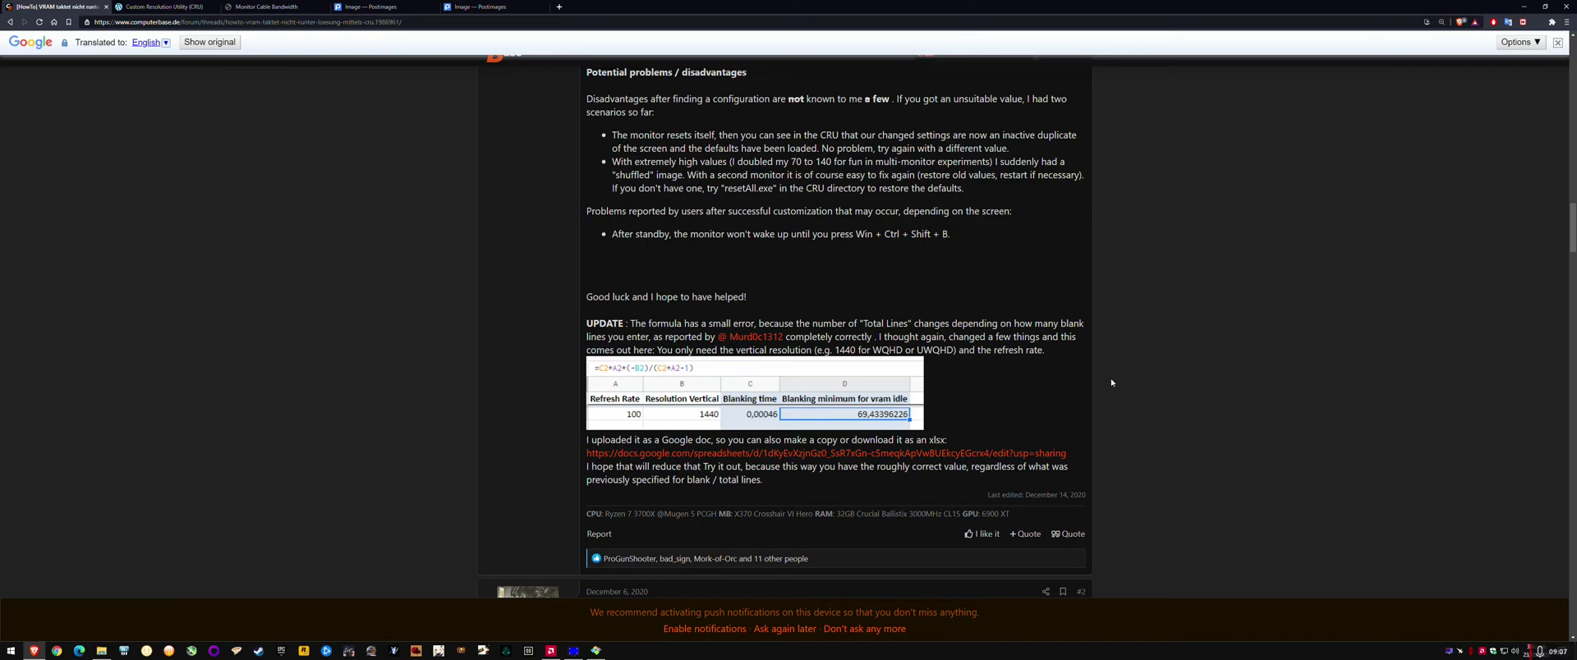
# - Open the 3440x1440 detailed resolution from CRU's CTA-861 extension block
pyautogui.click(573, 650)
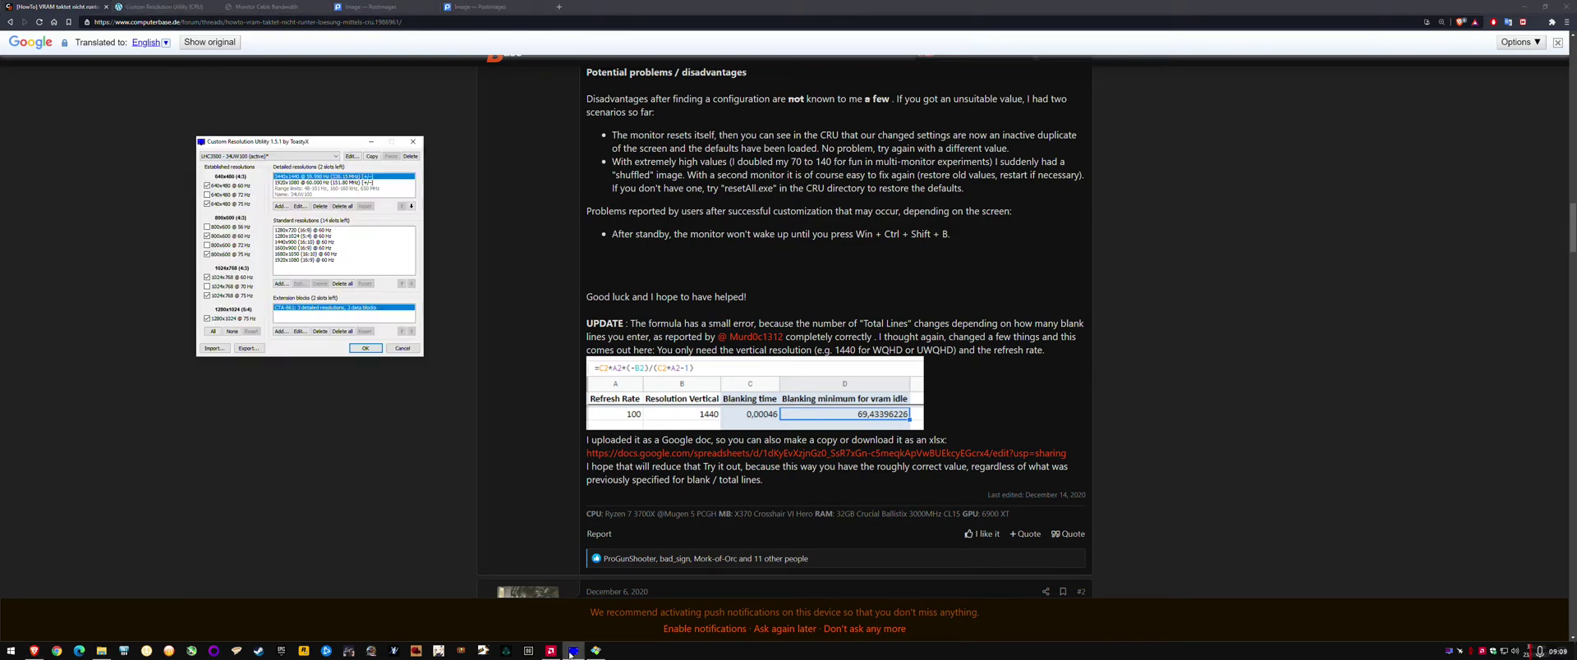
pyautogui.moveTo(305, 153); pyautogui.dragTo(654, 191)
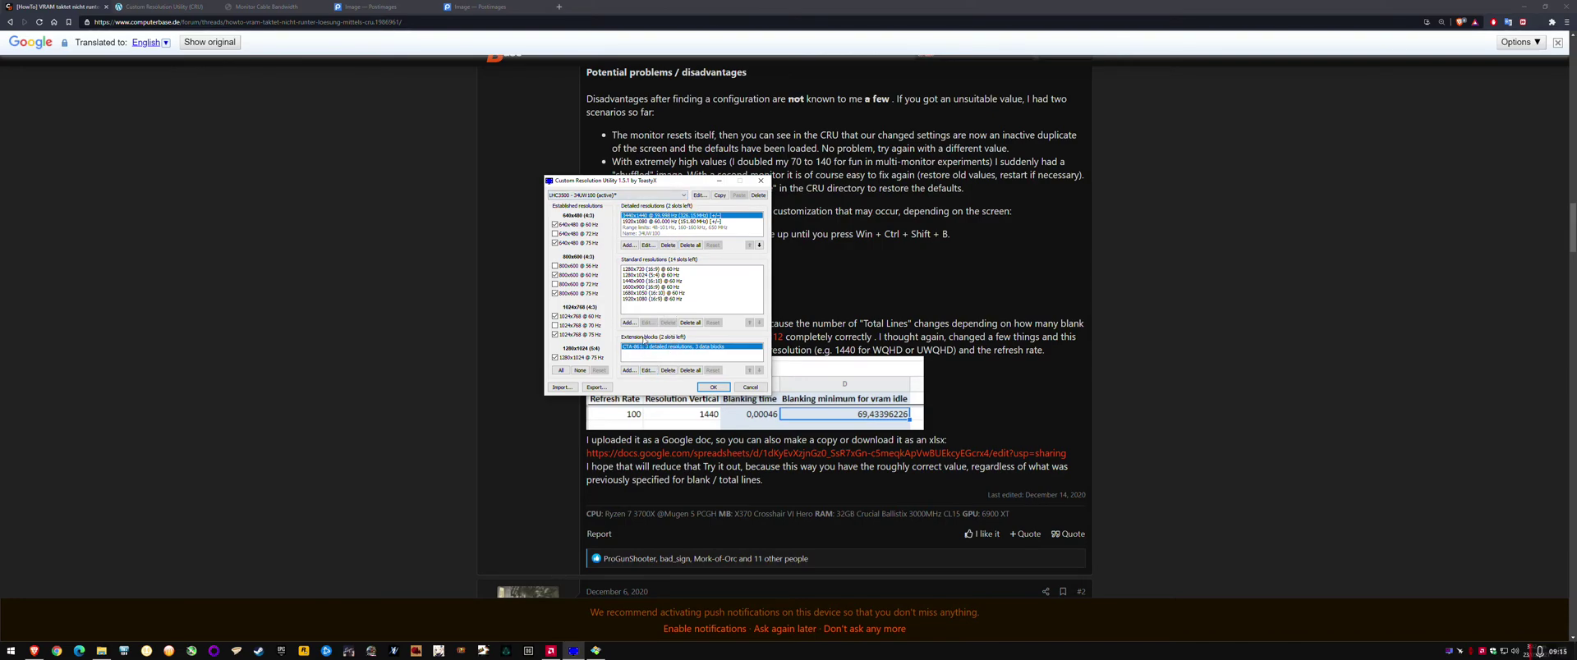
pyautogui.click(647, 370)
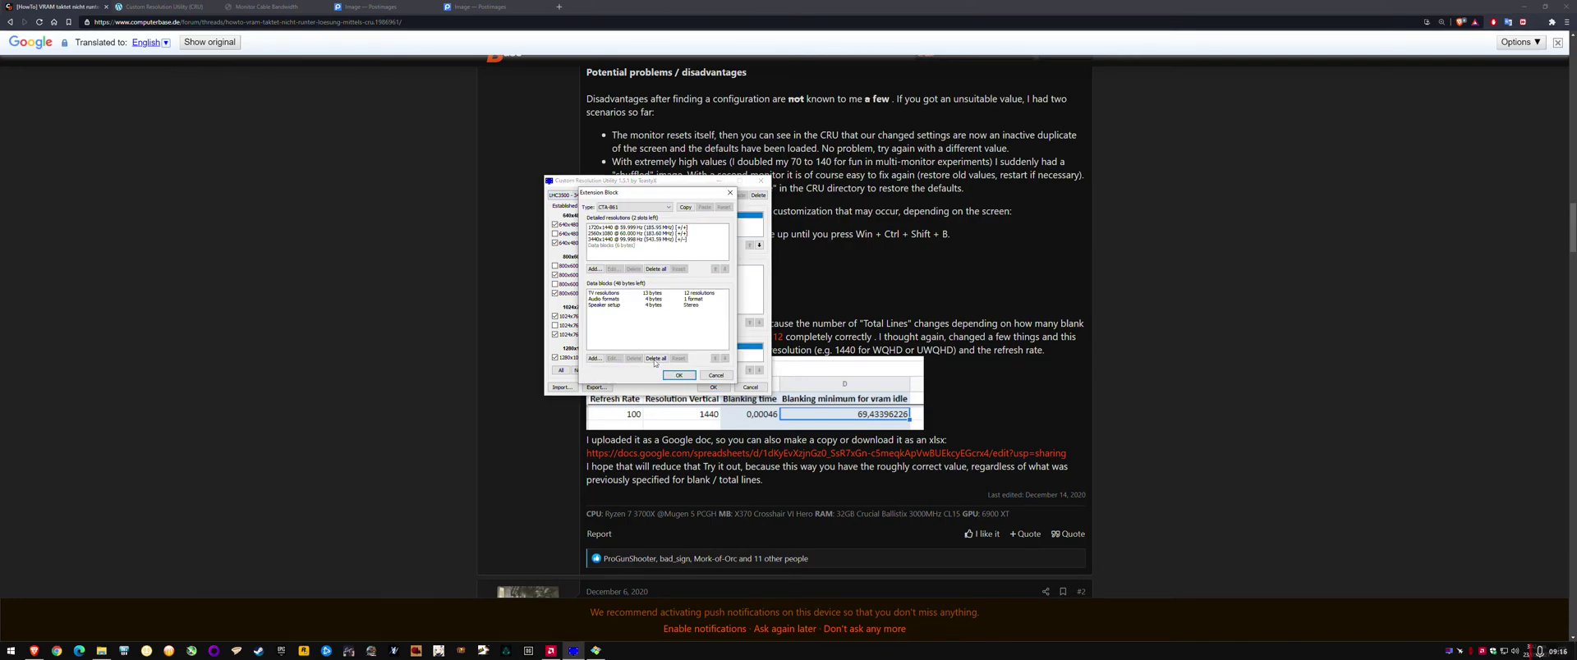
pyautogui.doubleClick(629, 239)
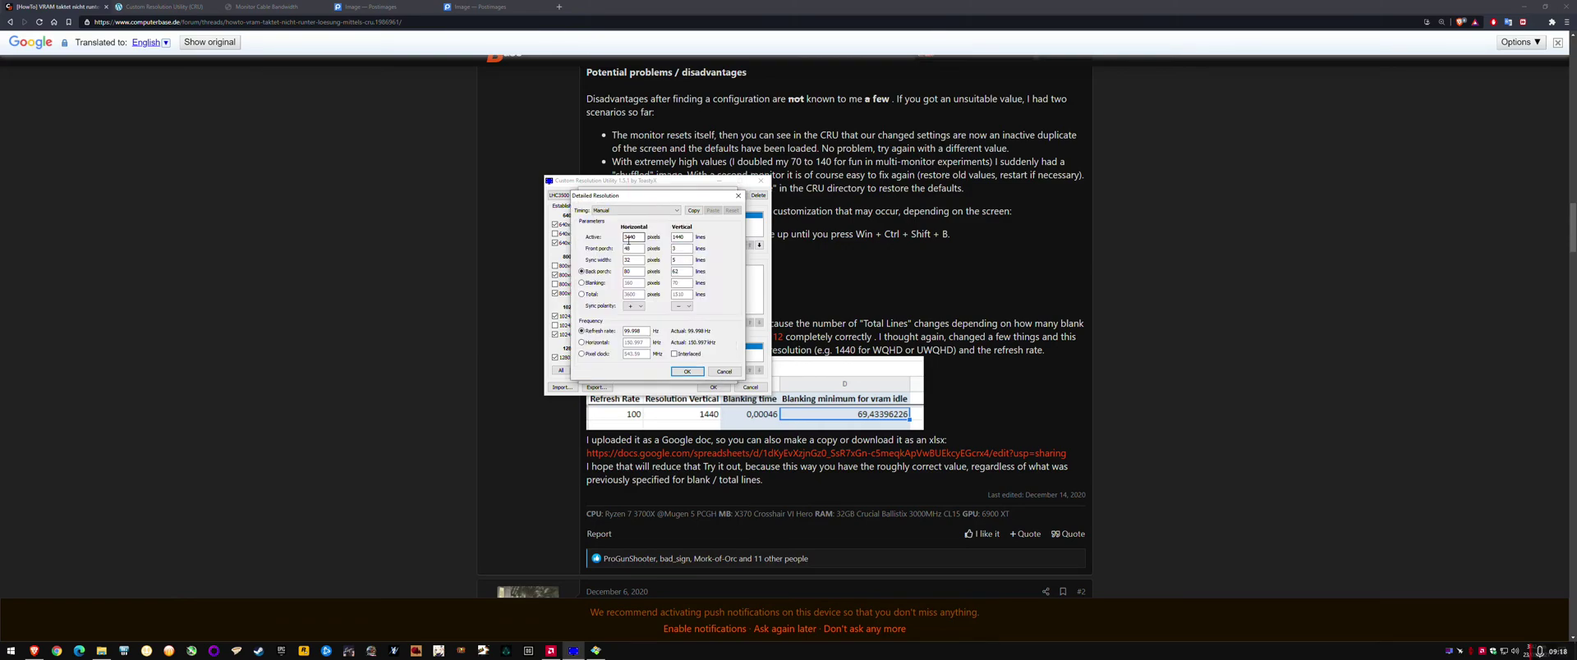
# - In Blanking mode, try vertical blanking values and refresh rates of 155 and 144 Hz
pyautogui.click(596, 283)
pyautogui.doubleClick(674, 283)
pyautogui.write('10041')
pyautogui.doubleClick(680, 282)
pyautogui.write('61')
pyautogui.doubleClick(645, 331)
pyautogui.write('155')
pyautogui.press('BackSpace')
pyautogui.press('BackSpace')
pyautogui.press('BackSpace')
pyautogui.write('144')
pyautogui.press('BackSpace')
pyautogui.press('BackSpace')
pyautogui.press('BackSpace')
# - Set the vertical blanking to 80 lines, giving 1520 total lines
pyautogui.click(581, 283)
pyautogui.doubleClick(681, 282)
pyautogui.write('50')
pyautogui.doubleClick(683, 283)
pyautogui.write('80')
# - Accept the 80-line blanking edit, then view the cru-1.5.1 folder and Radeon tuning readouts
pyautogui.click(687, 371)
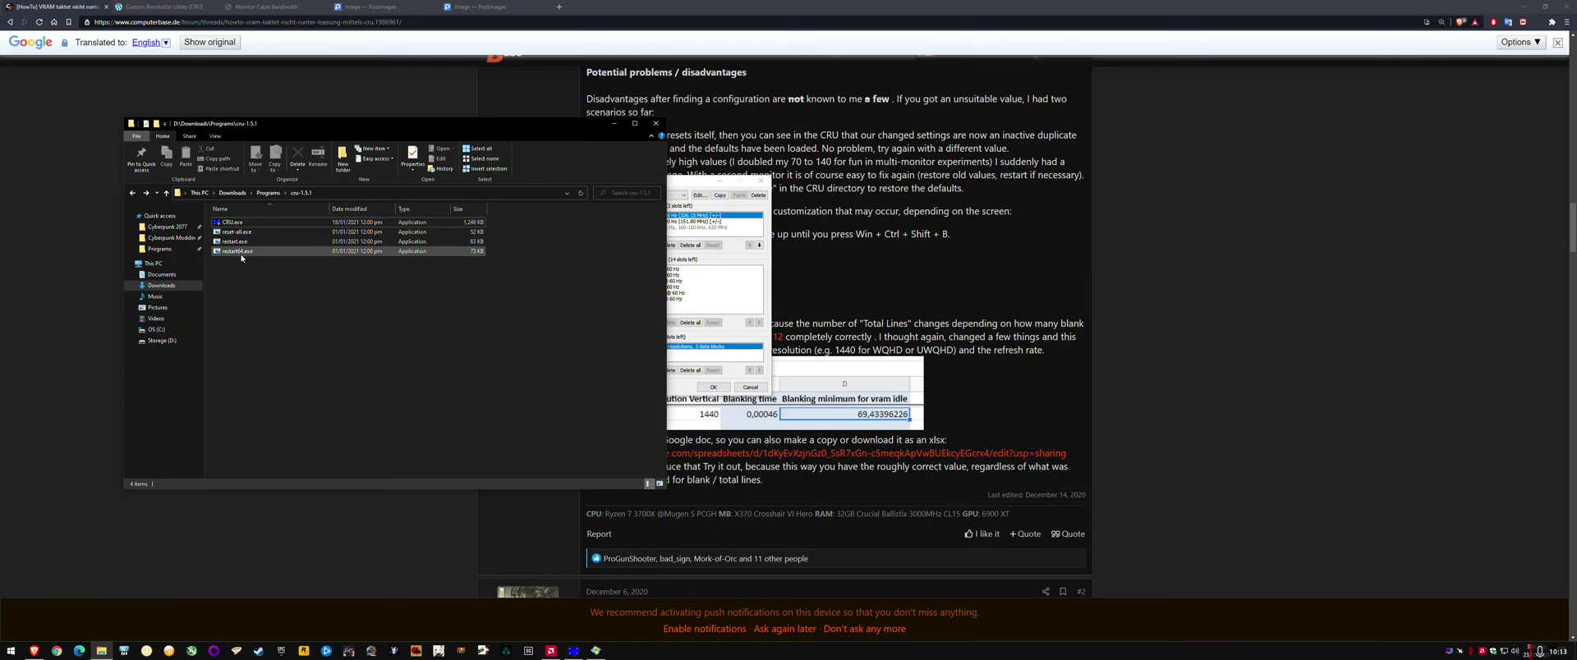
pyautogui.click(240, 252)
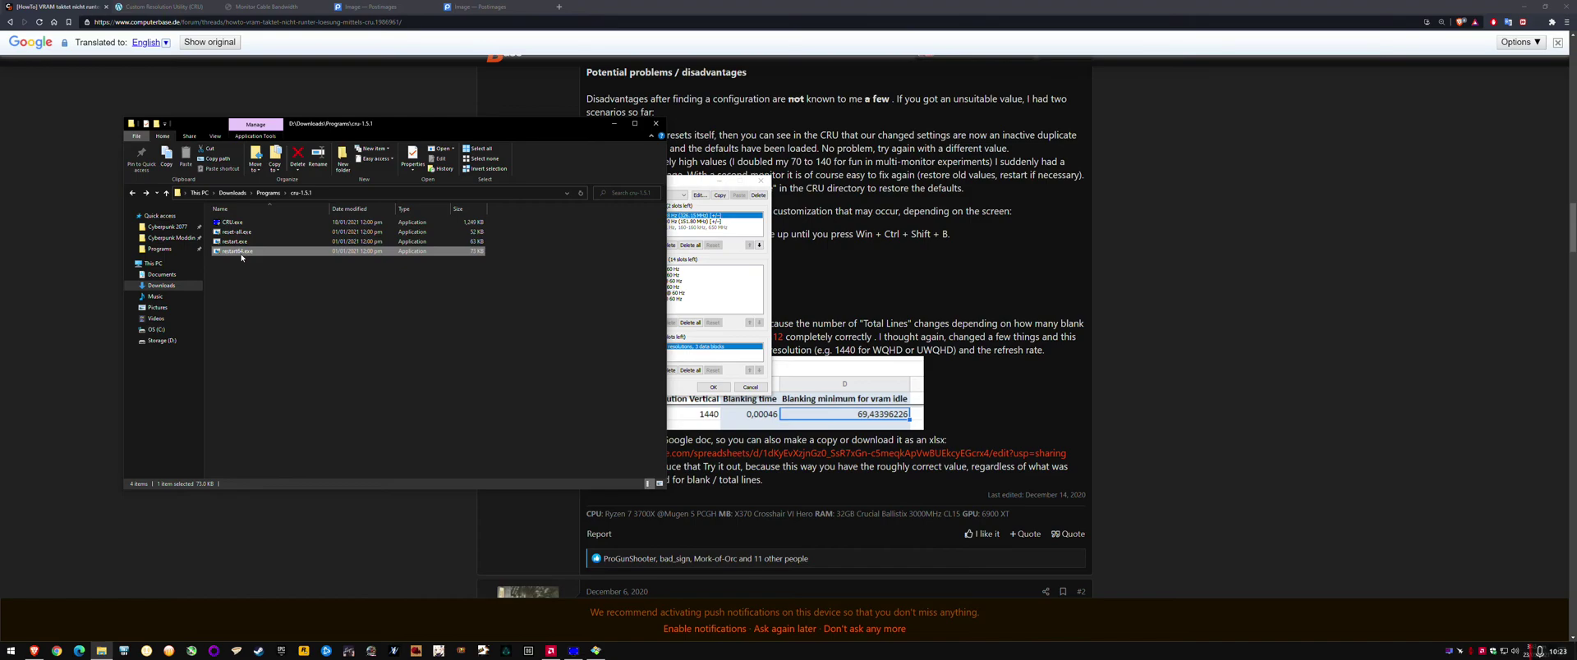
pyautogui.click(550, 650)
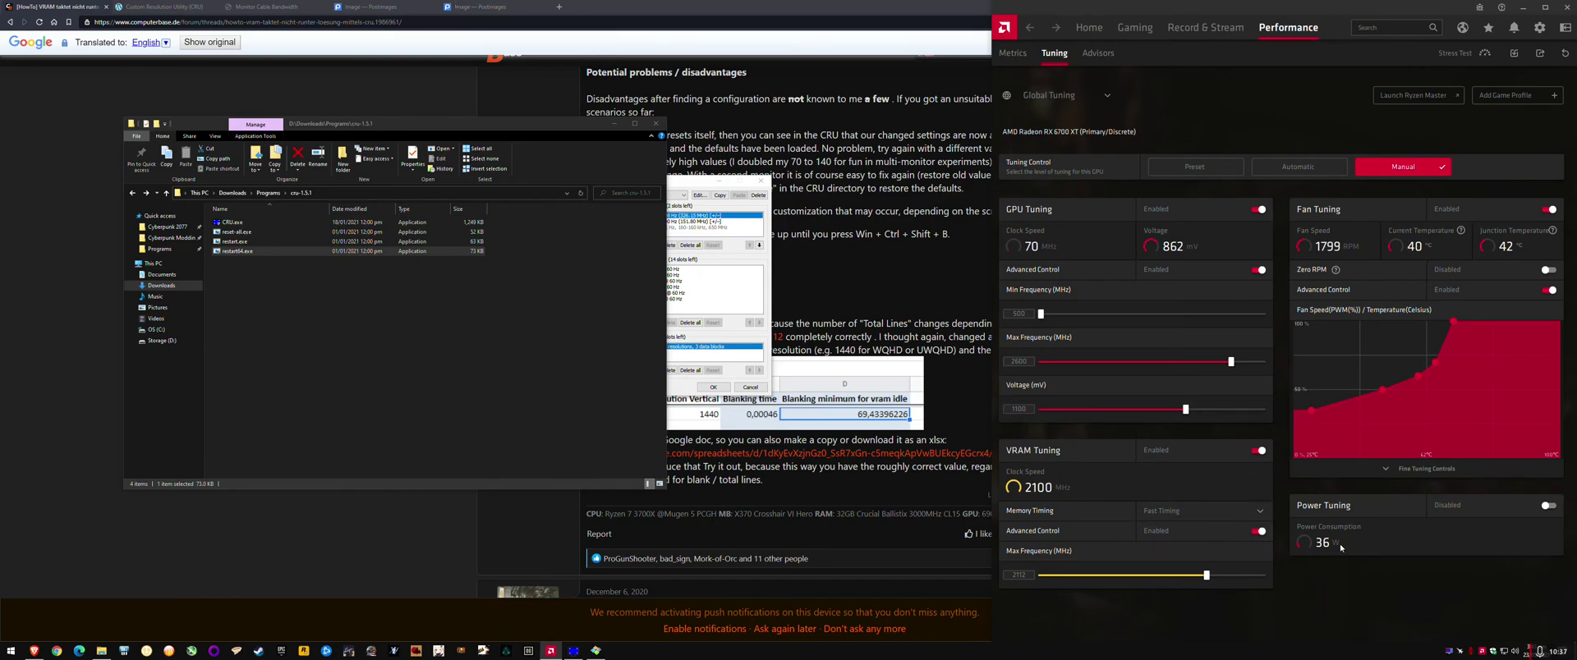
# - Relaunch CRU.exe to recheck the extension block, then close it without changes
pyautogui.click(231, 222)
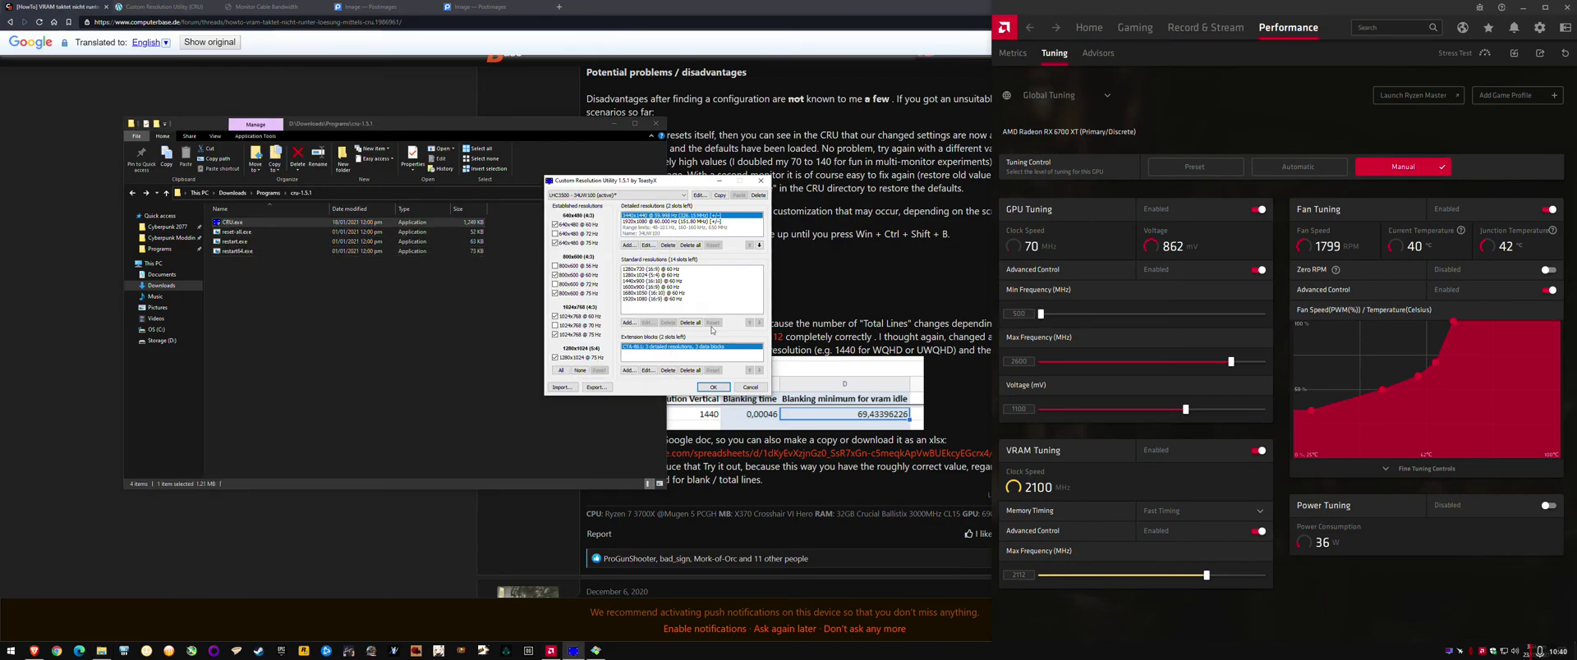
pyautogui.doubleClick(646, 346)
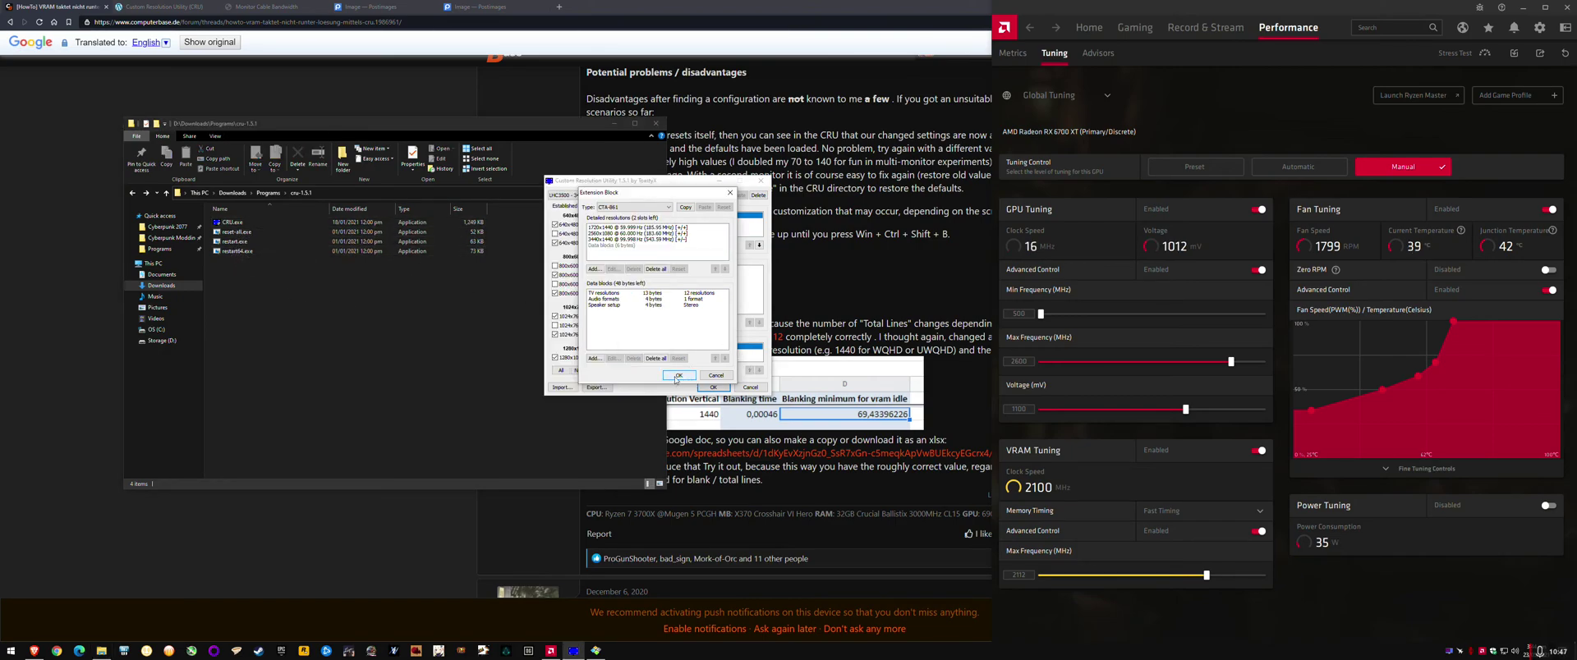
pyautogui.click(716, 376)
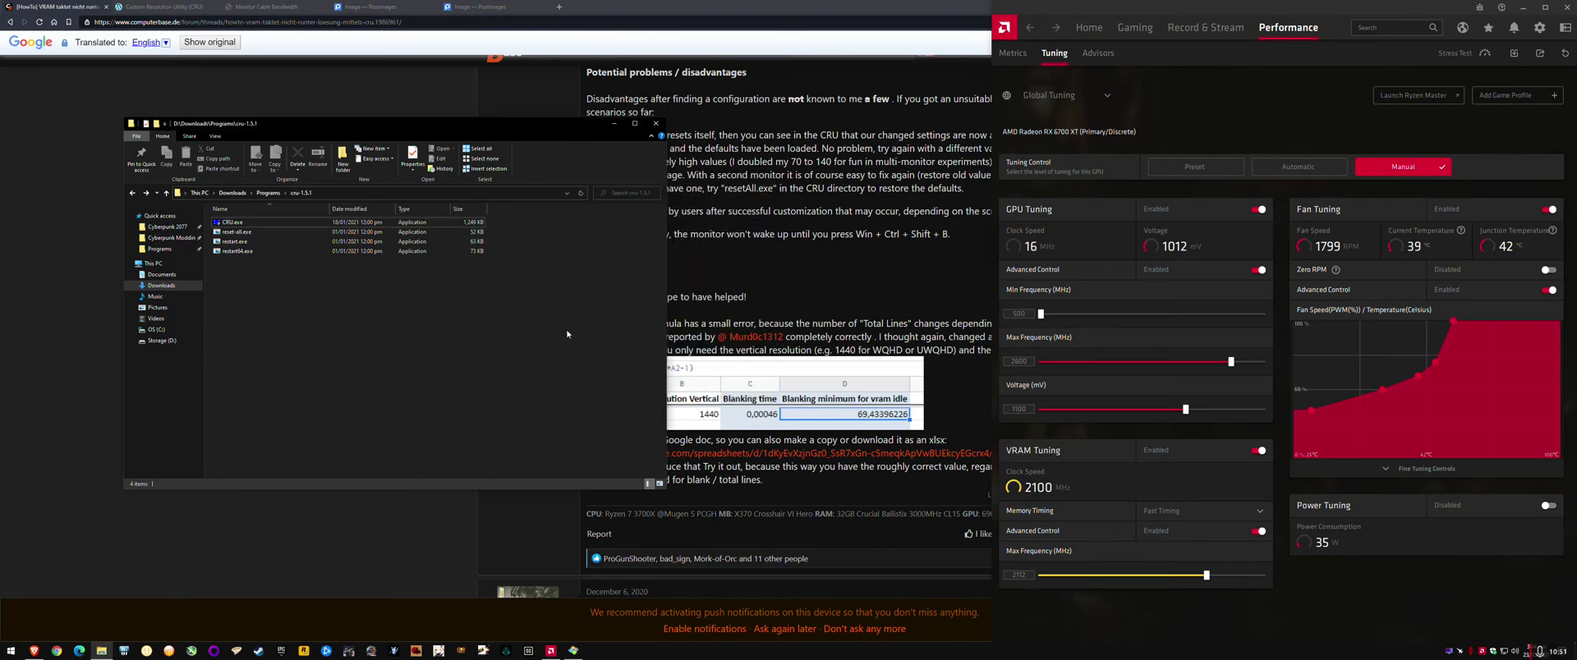
# - Compare Radeon's idle VRAM clock (2098 MHz) with the guide's Result.jpg, then open the cable bandwidth article
pyautogui.click(622, 132)
pyautogui.click(573, 650)
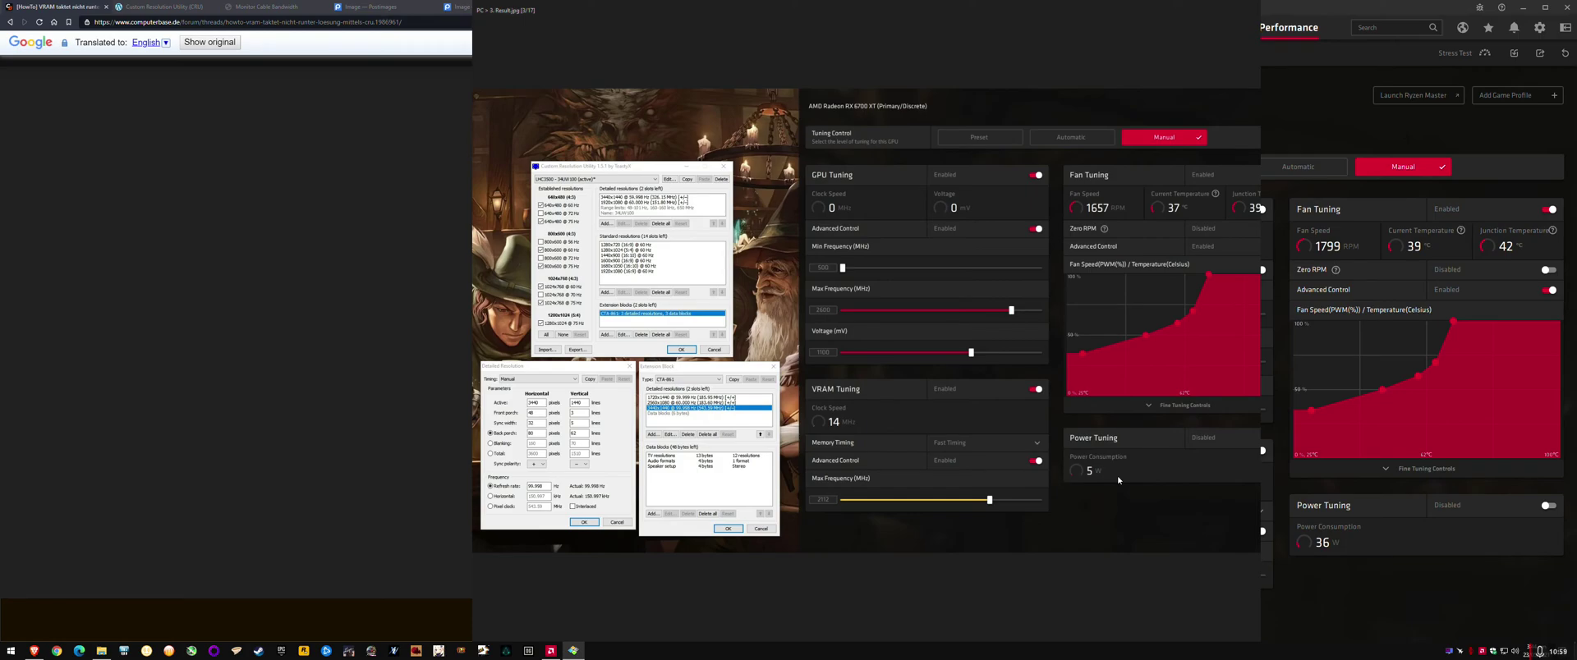
pyautogui.click(33, 650)
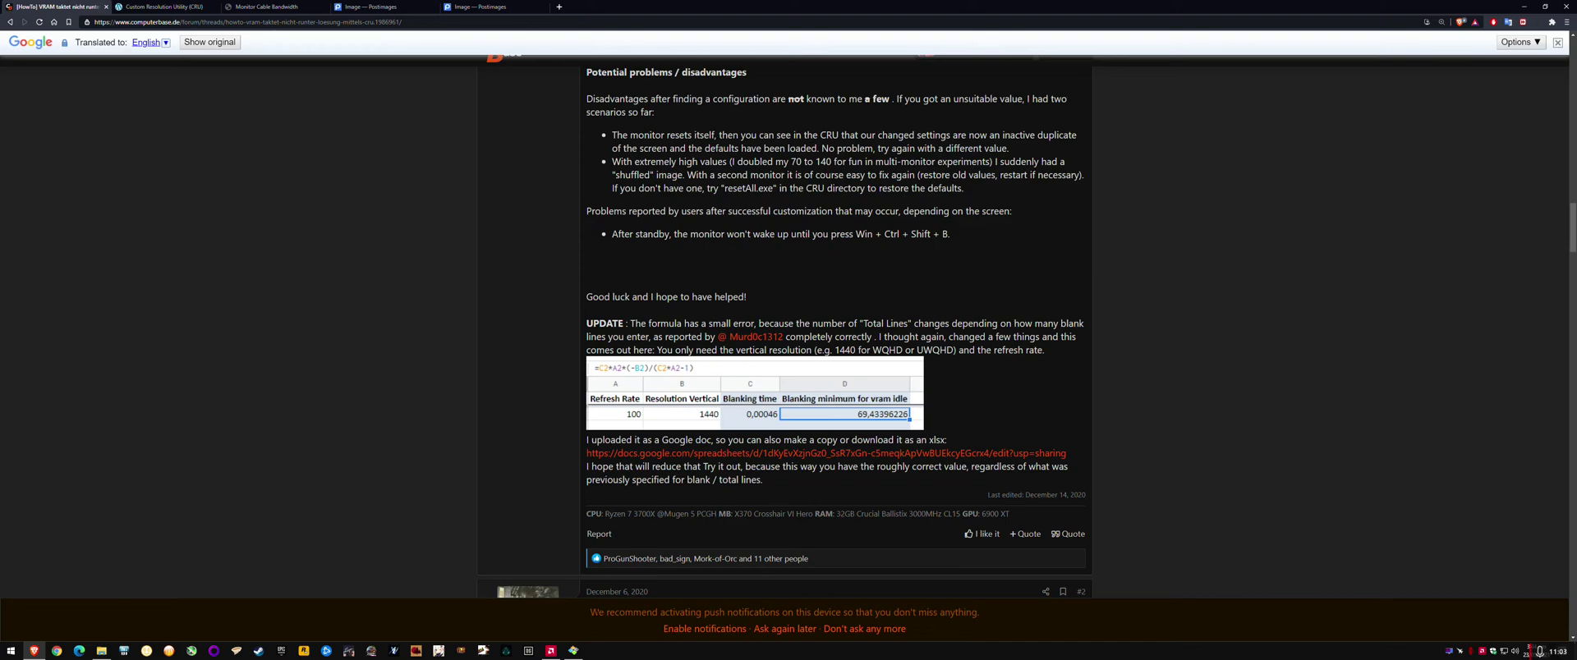
pyautogui.click(550, 651)
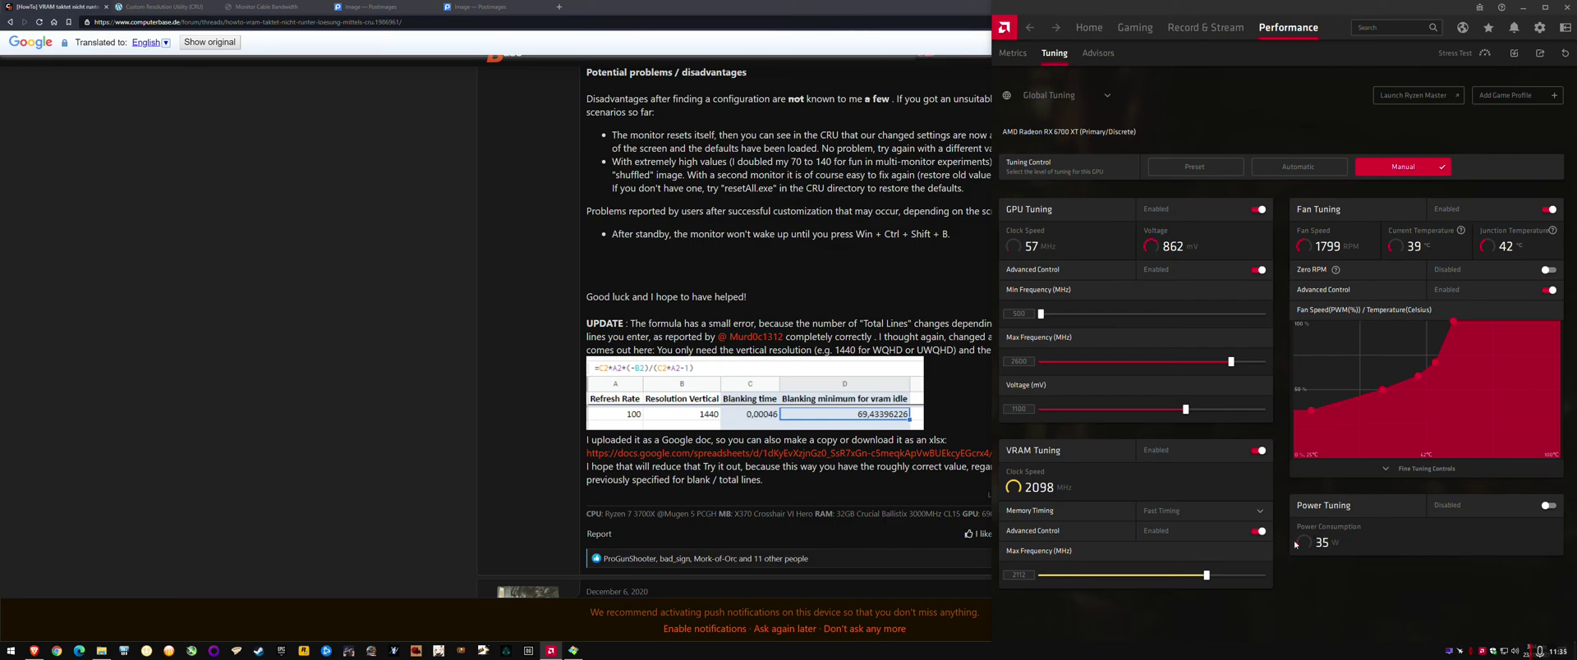
pyautogui.click(164, 6)
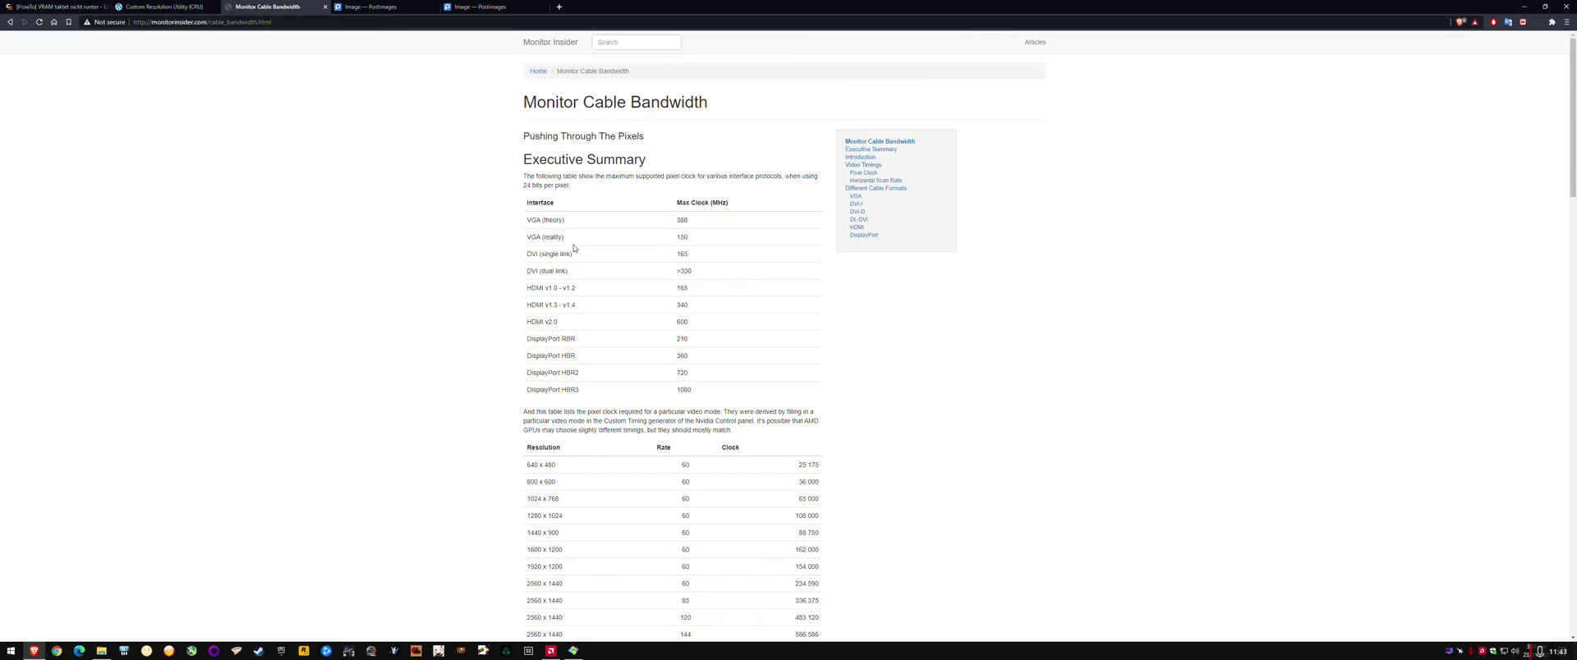
# - Highlight the Executive Summary's maximum pixel clock text, then clear the highlight
pyautogui.moveTo(584, 259); pyautogui.dragTo(505, 254)
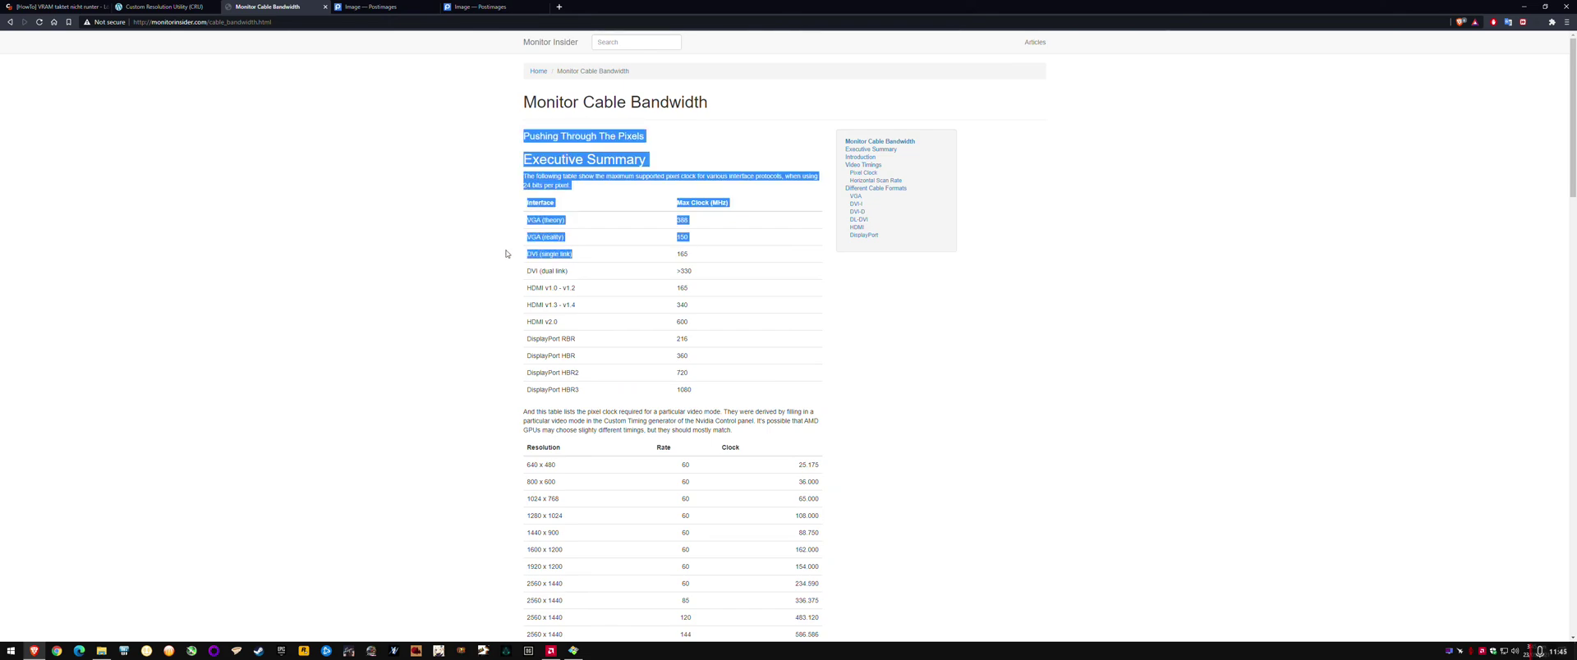
pyautogui.click(595, 281)
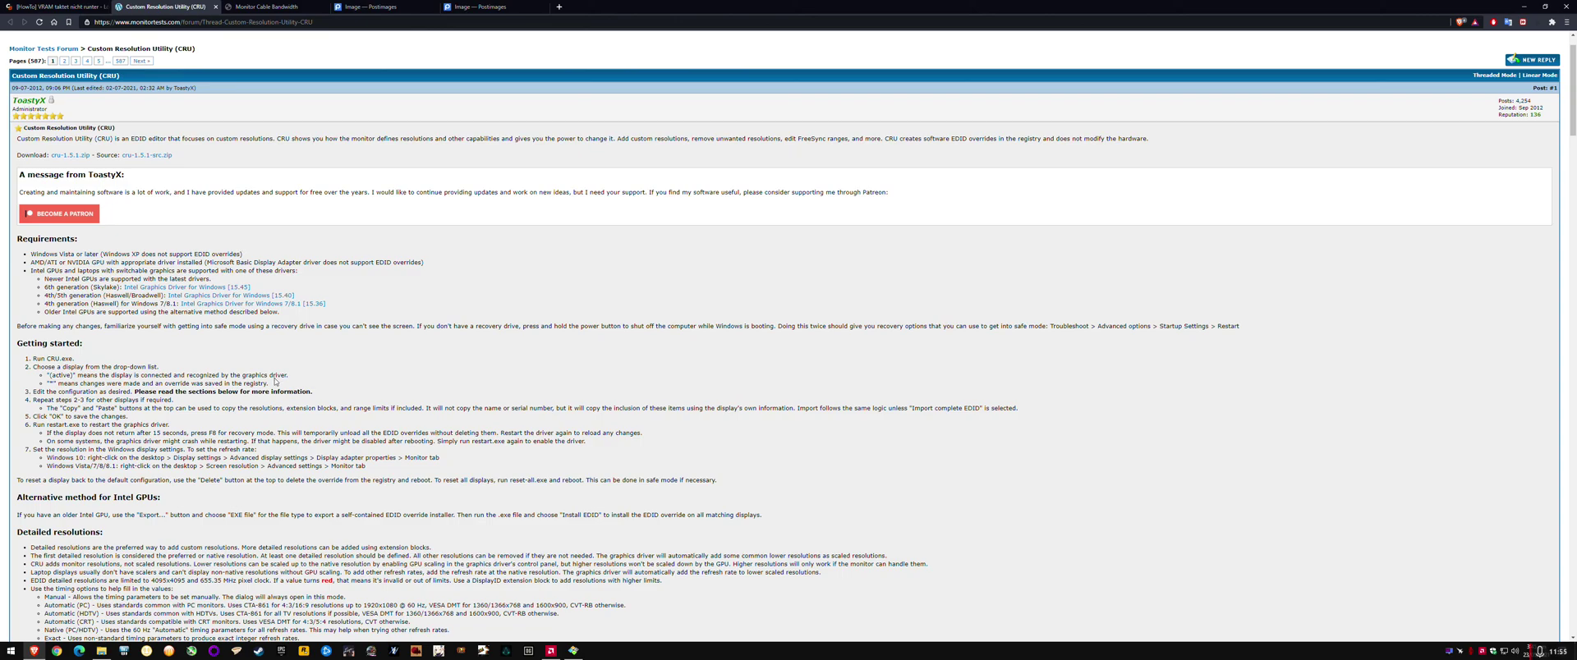
# - Scroll down through the CRU thread's getting-started instructions on monitortests.com
pyautogui.scroll(-4, 275, 382)
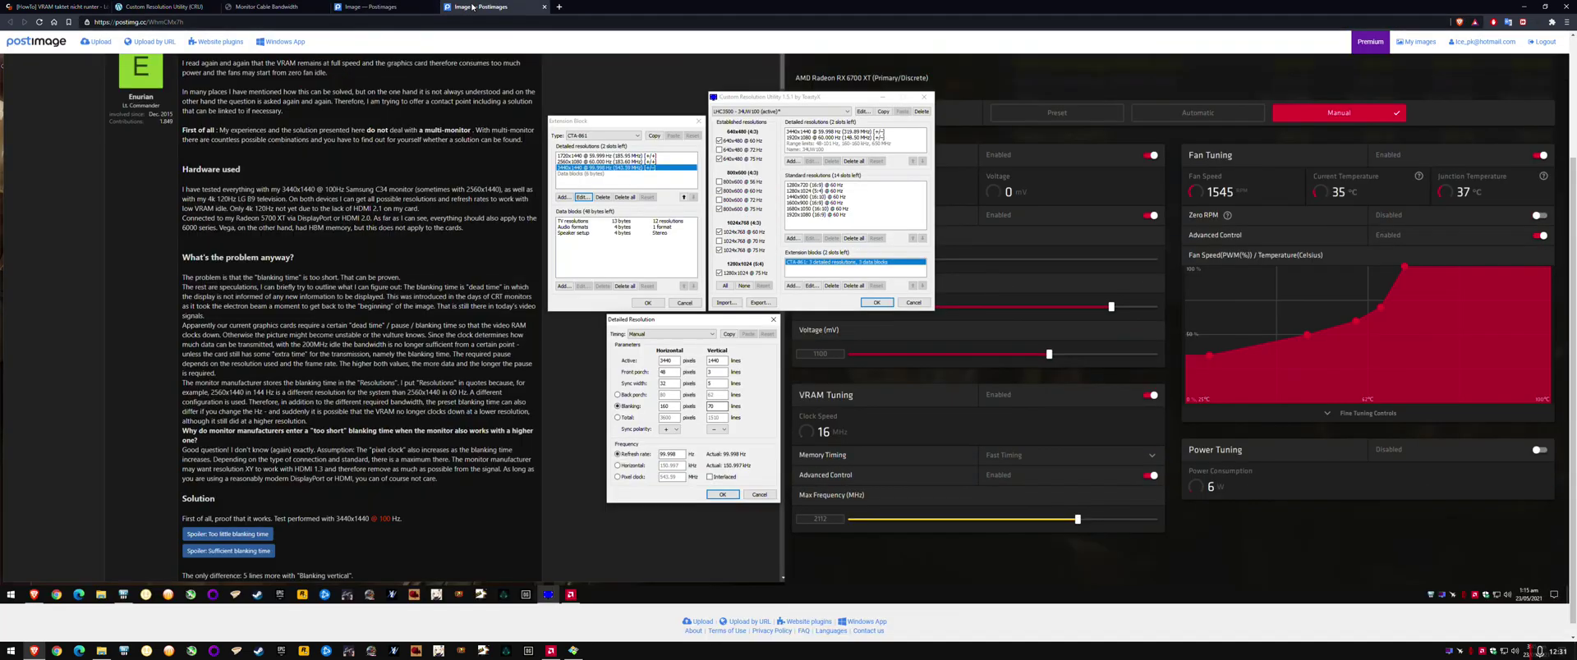
# - Return to the VRAM guide, scroll back to the UPDATE and reveal its German original text
pyautogui.click(37, 6)
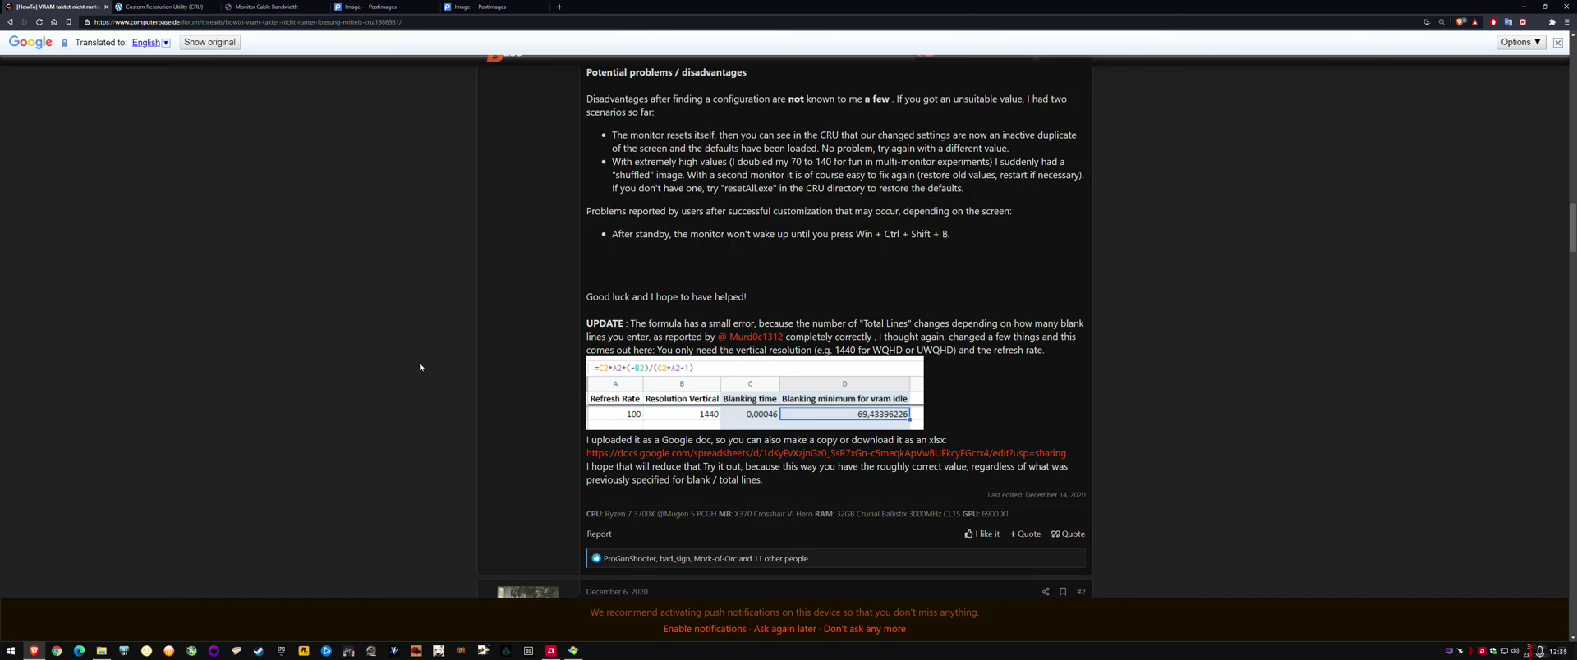
pyautogui.scroll(15, 419, 367)
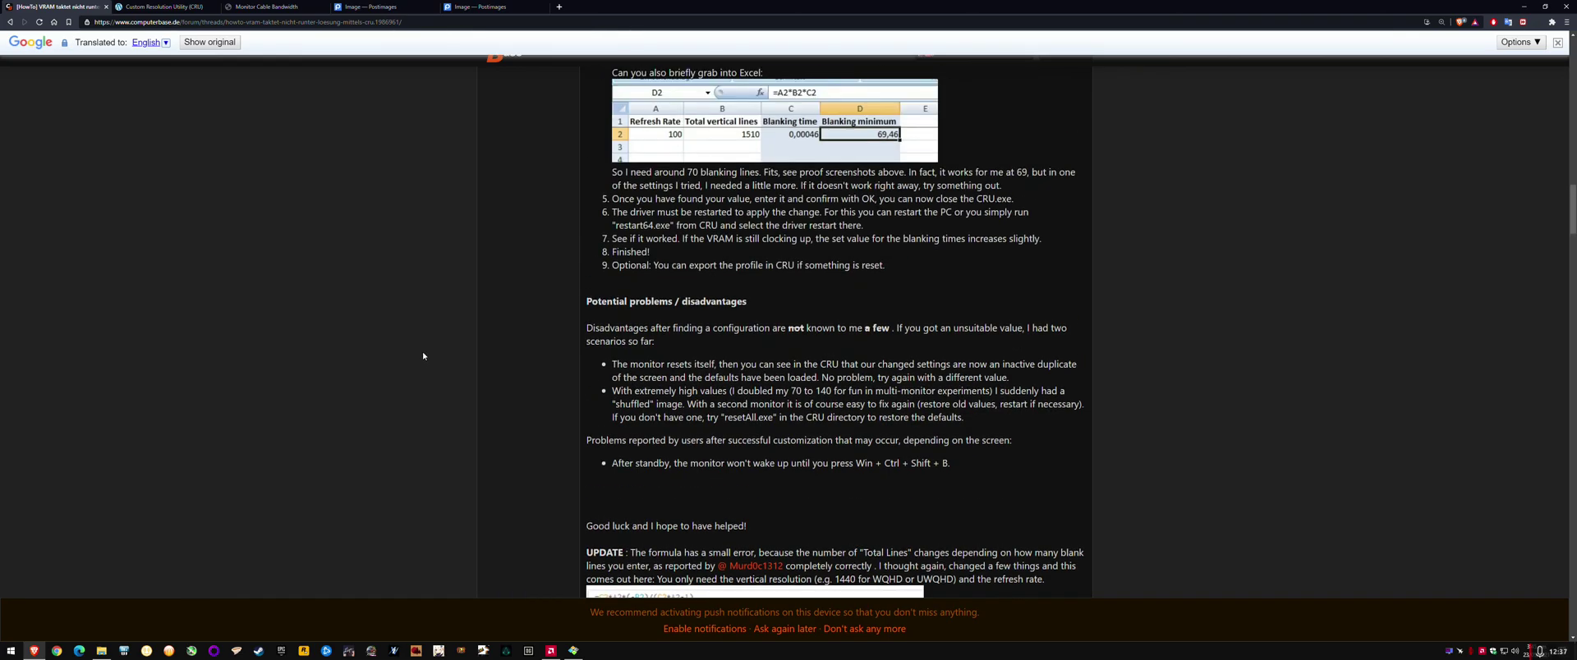
pyautogui.scroll(10, 429, 332)
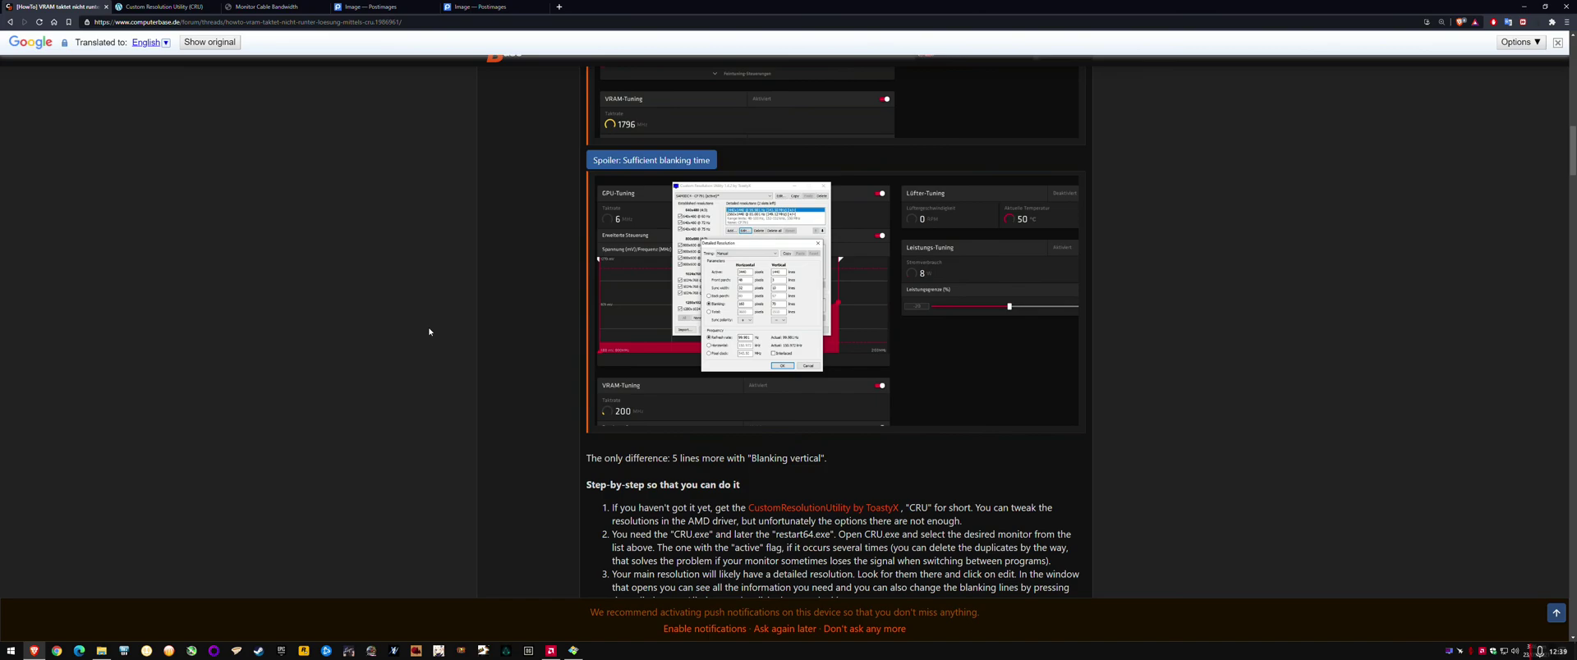
pyautogui.scroll(-3, 428, 332)
pyautogui.scroll(3, 429, 332)
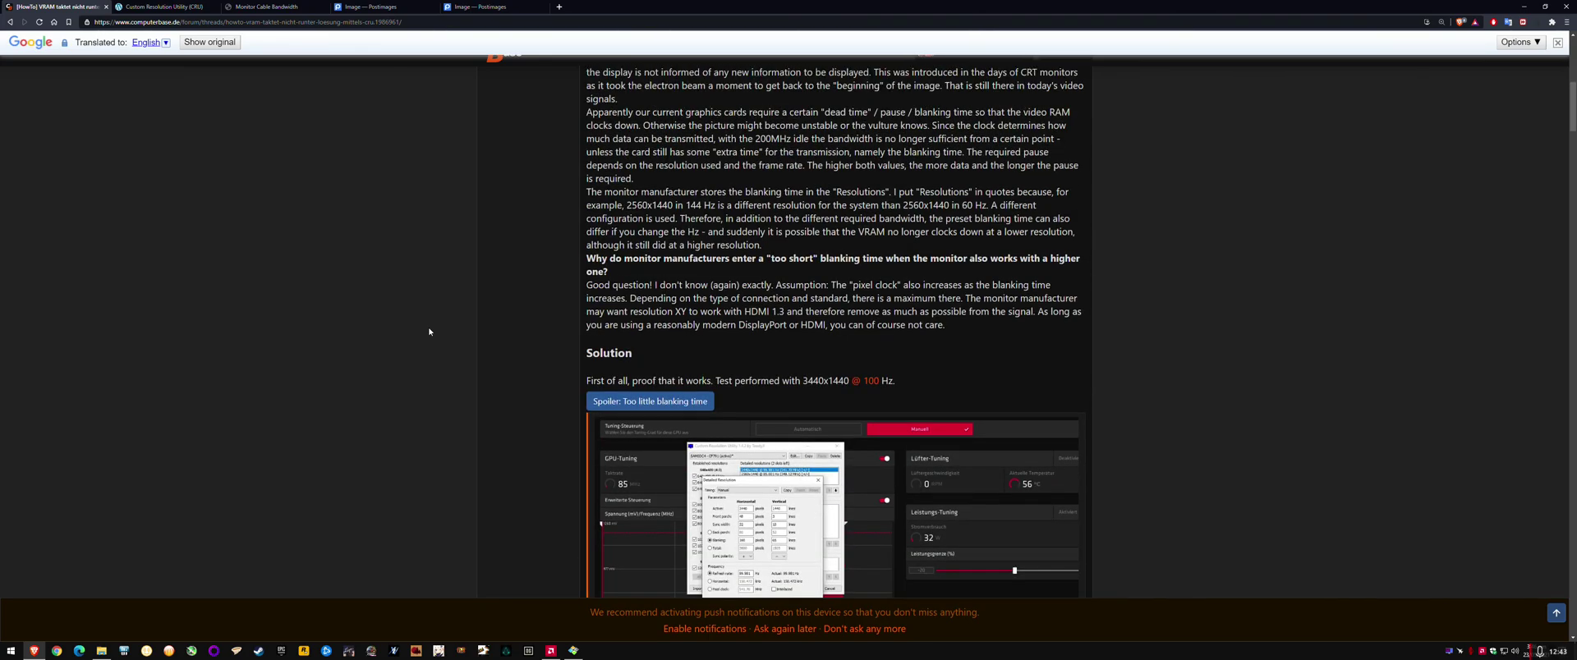
pyautogui.scroll(5, 428, 332)
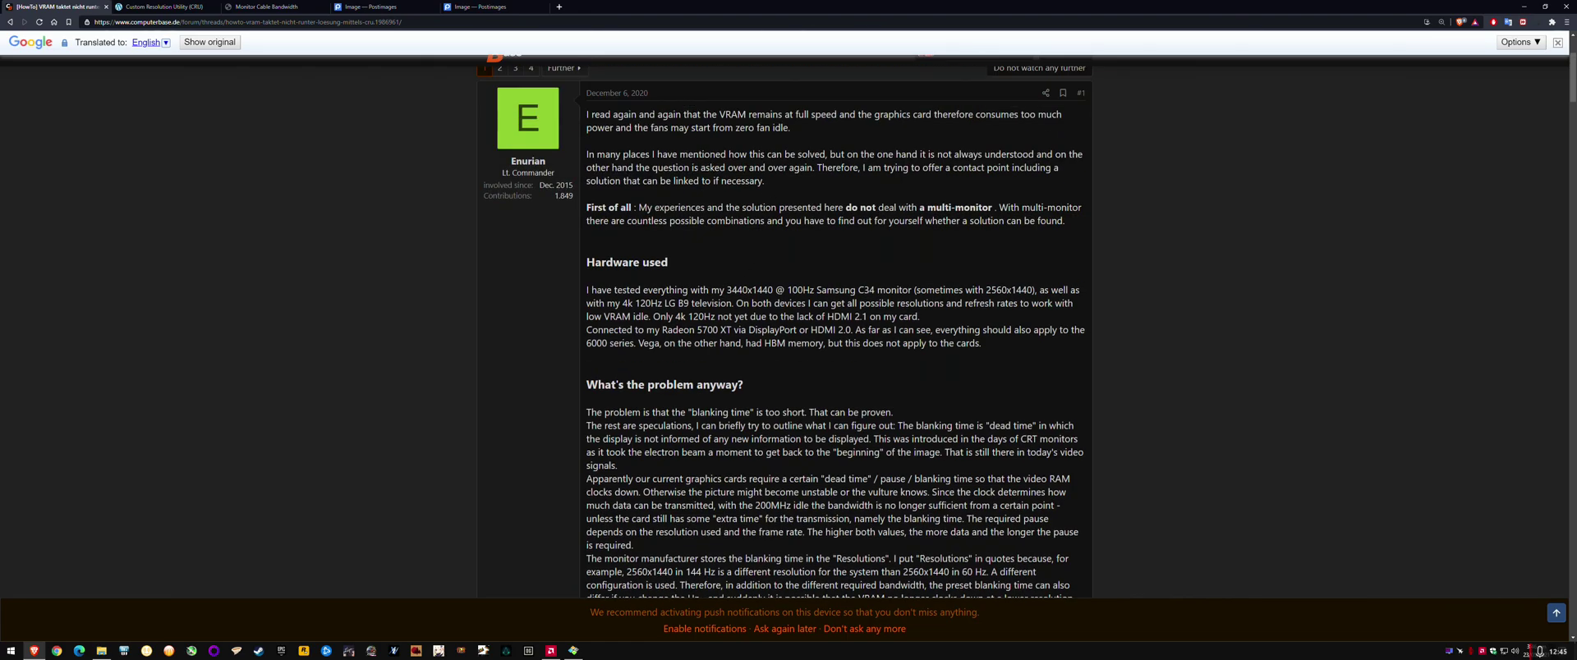
pyautogui.scroll(-3, 784, 332)
pyautogui.scroll(-20, 893, 423)
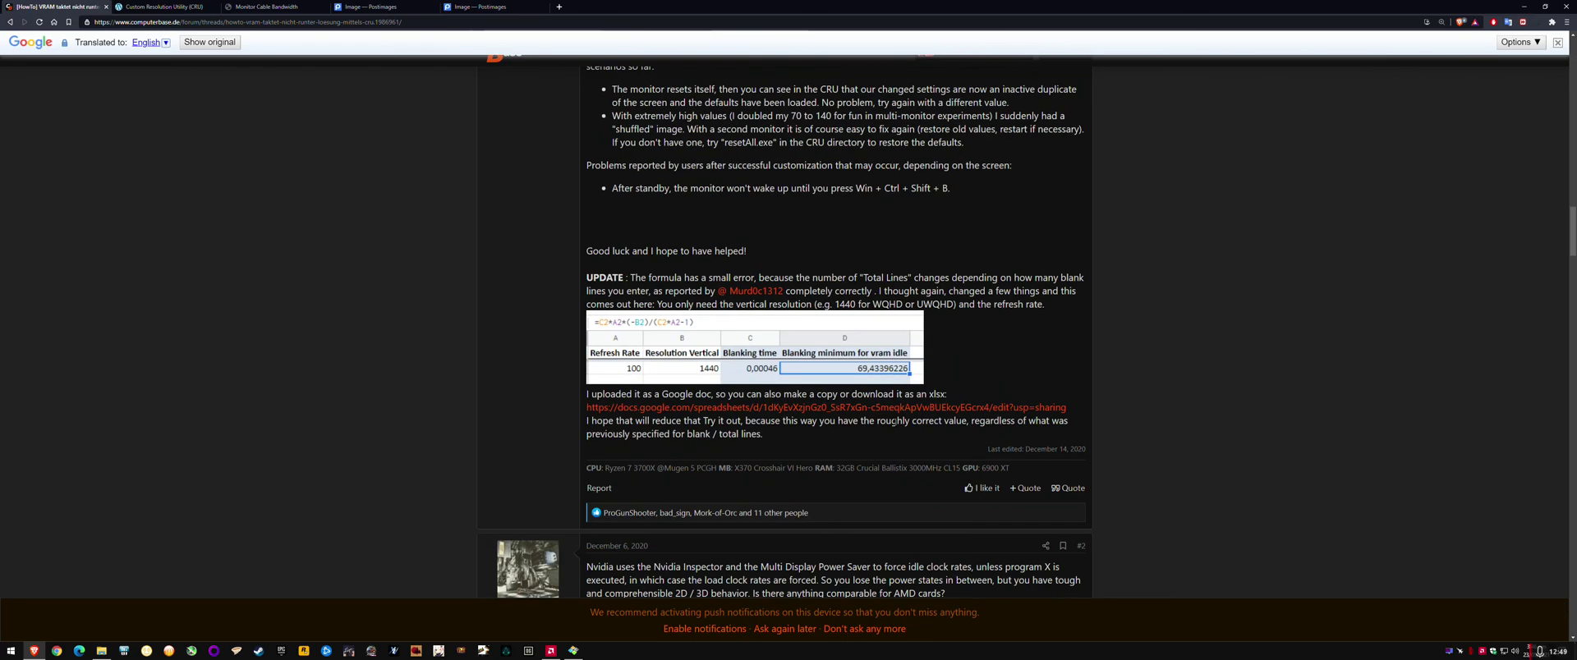
pyautogui.moveTo(895, 423)
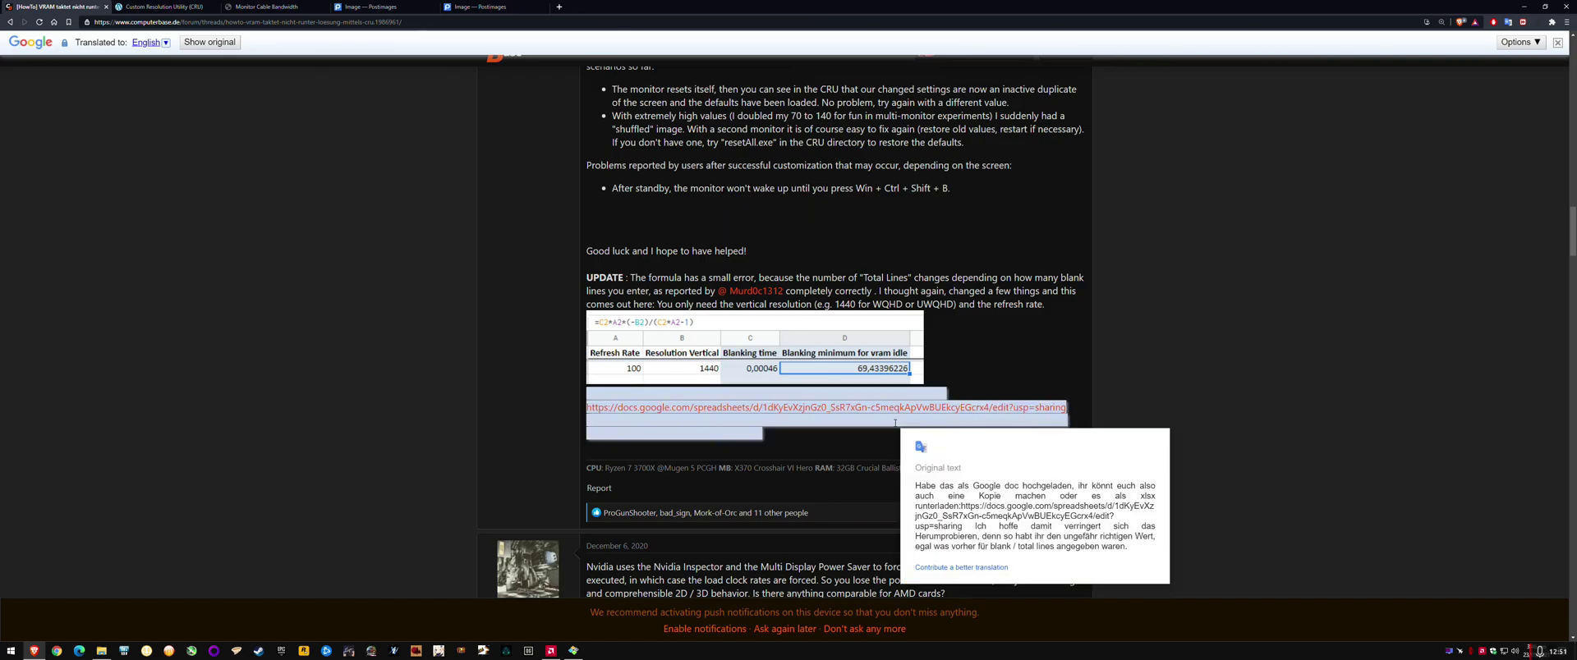